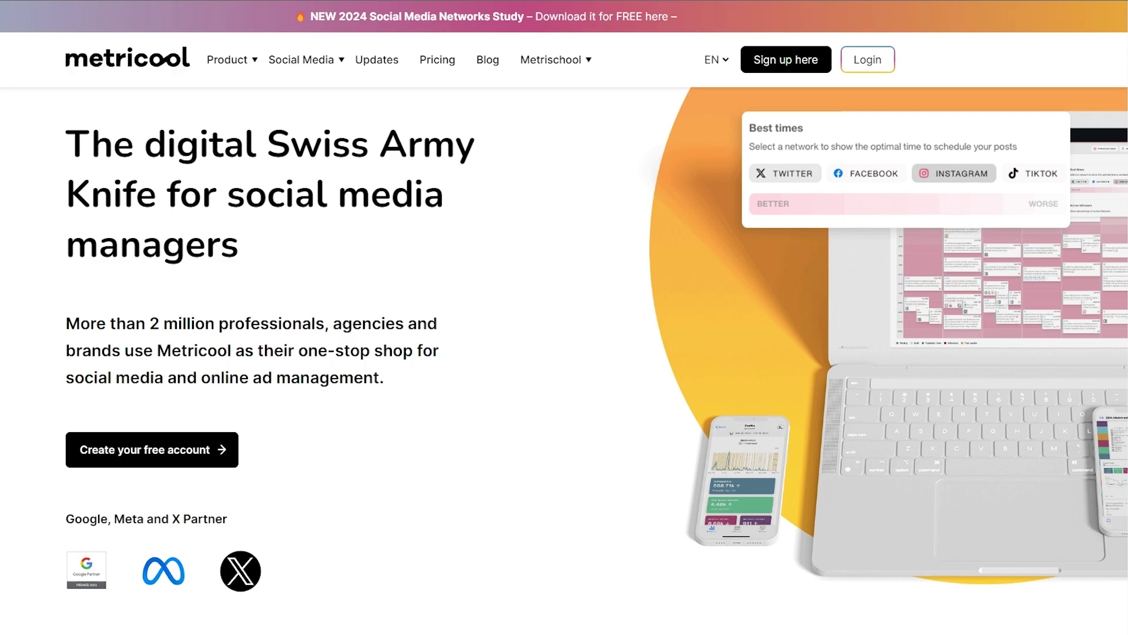
Look through the Metricool home page for its partners, client brands and main features
{"action": "scroll", "coordinate": [556, 224], "scroll_direction": "down", "scroll_amount": 10}
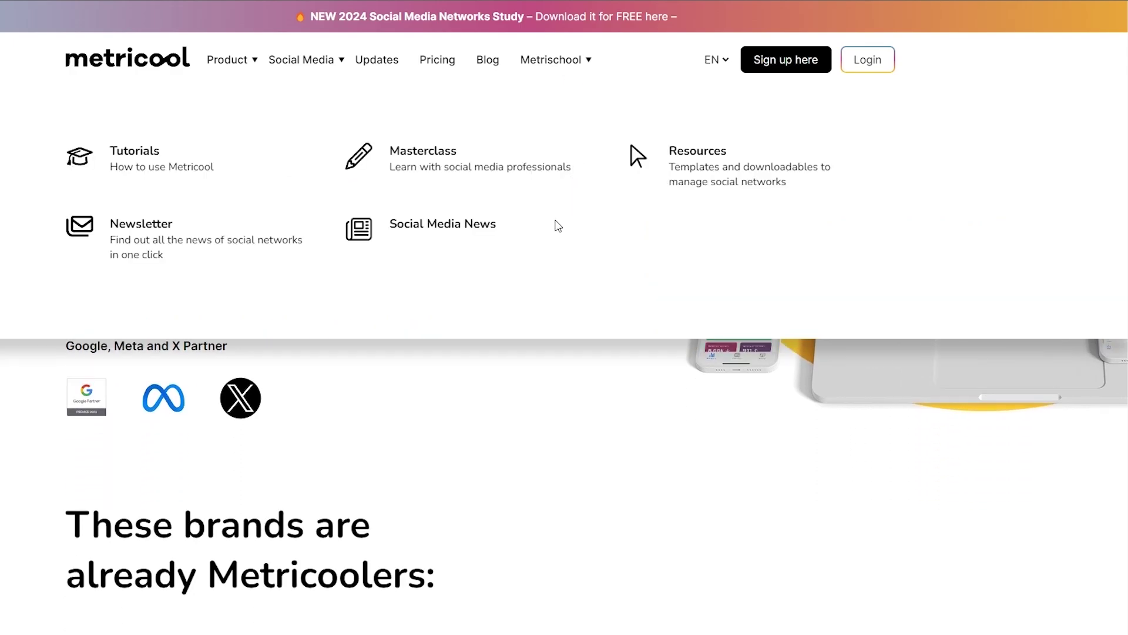
{"action": "scroll", "coordinate": [344, 404], "scroll_direction": "up", "scroll_amount": 3}
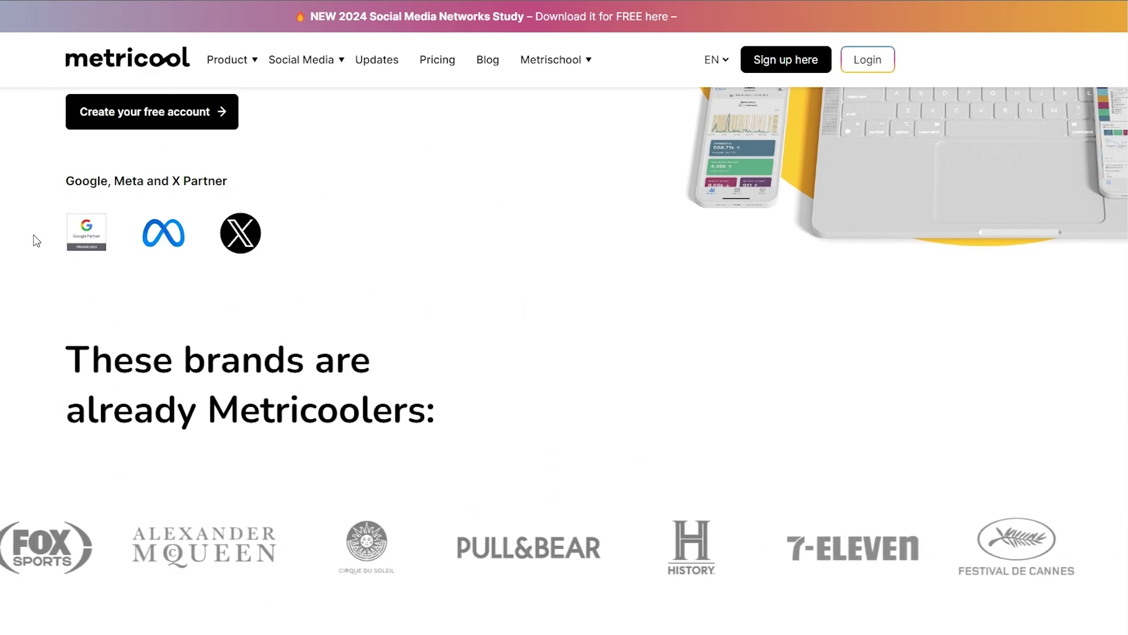
{"action": "scroll", "coordinate": [36, 240], "scroll_direction": "down", "scroll_amount": 10}
{"action": "scroll", "coordinate": [36, 240], "scroll_direction": "down", "scroll_amount": 12}
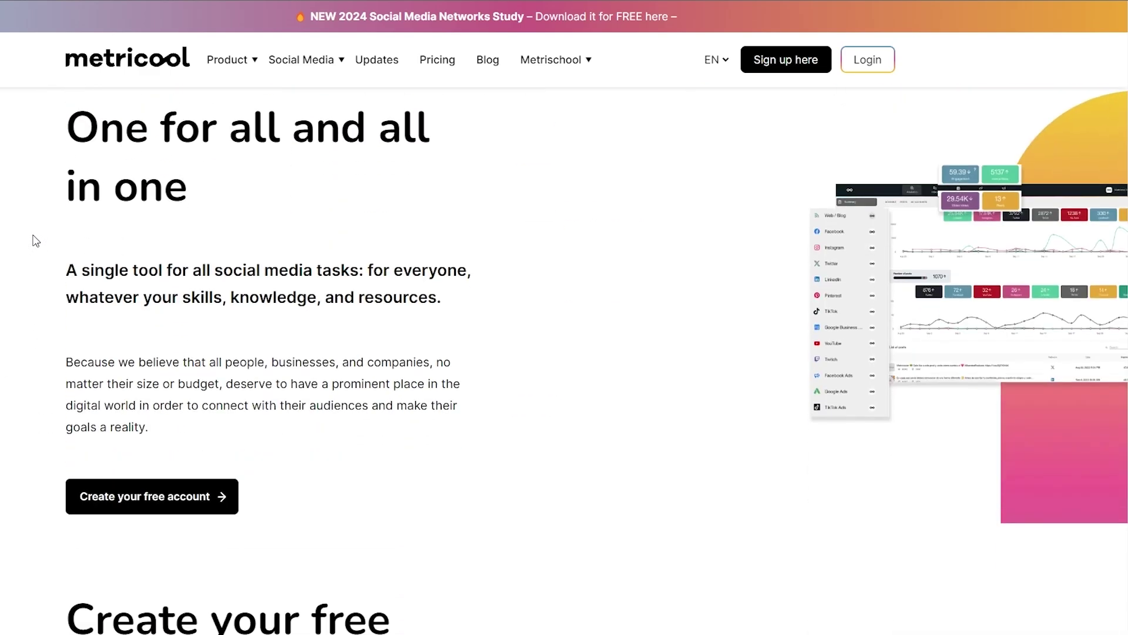
{"action": "scroll", "coordinate": [37, 241], "scroll_direction": "down", "scroll_amount": 3}
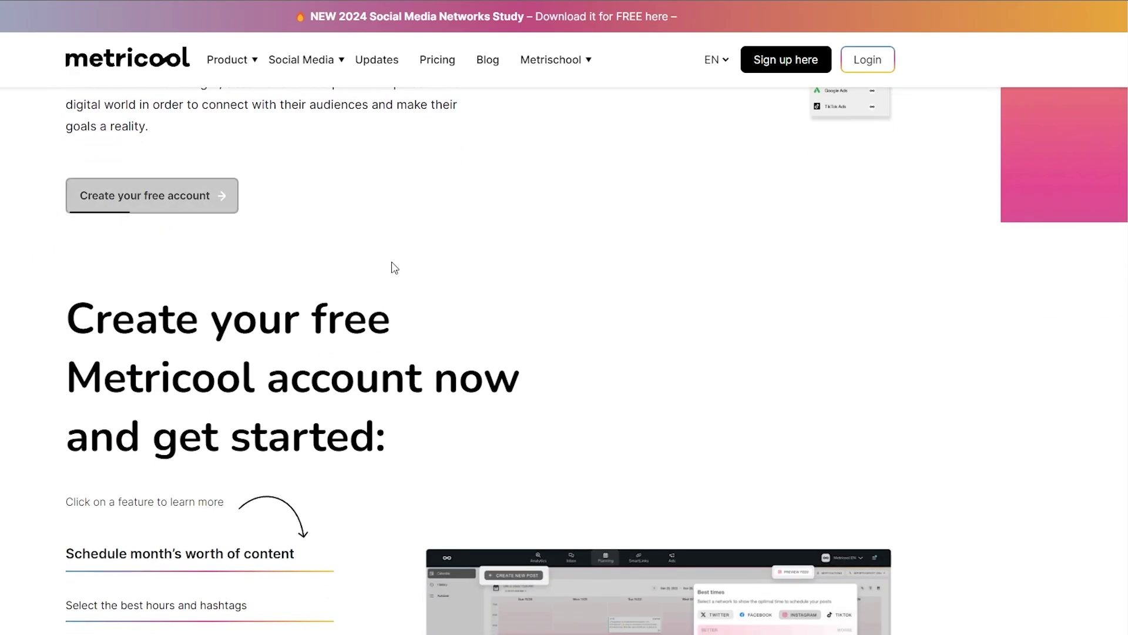
{"action": "scroll", "coordinate": [640, 317], "scroll_direction": "down", "scroll_amount": 6}
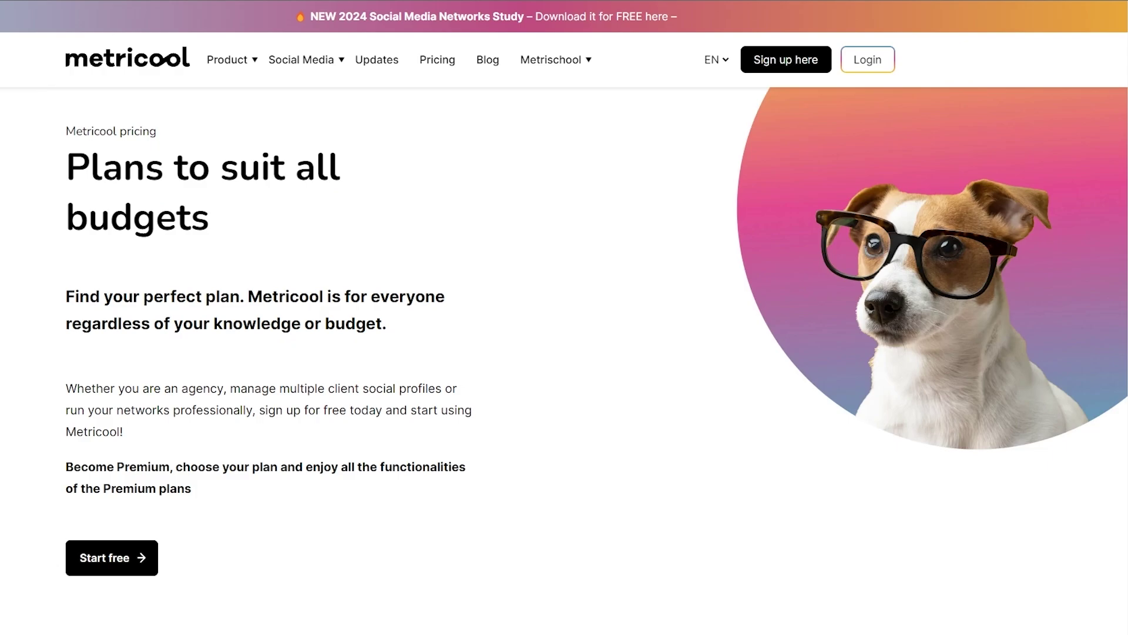
Review the Metricool pricing page and compare the Free, Starter, Advanced and Custom plans
{"action": "scroll", "coordinate": [227, 544], "scroll_direction": "down", "scroll_amount": 5}
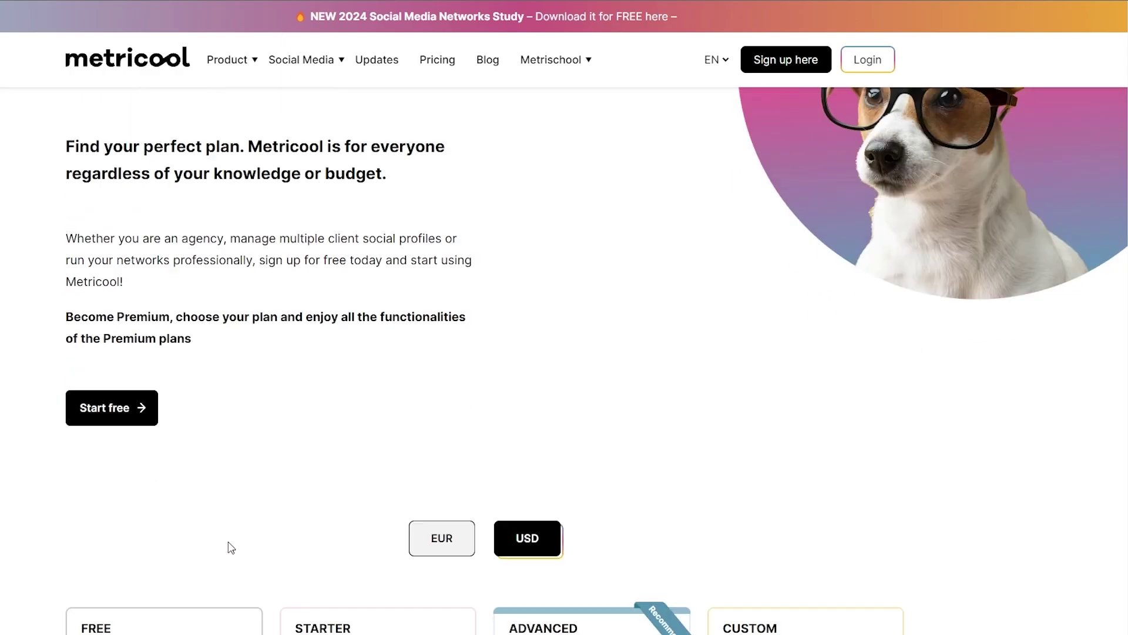
{"action": "scroll", "coordinate": [483, 440], "scroll_direction": "down", "scroll_amount": 7}
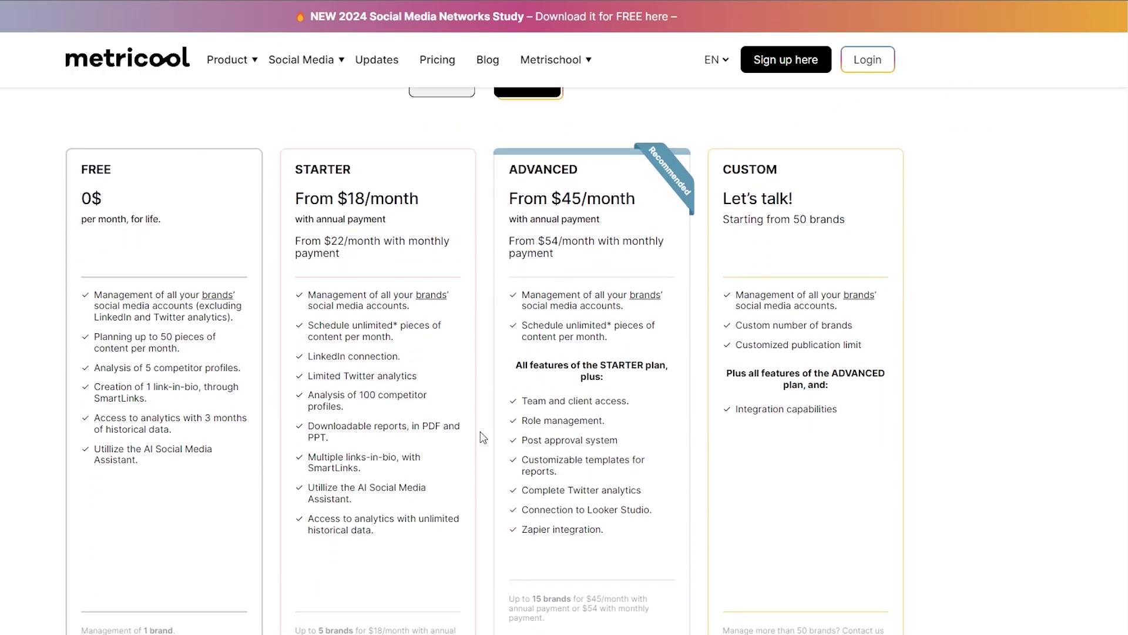
{"action": "scroll", "coordinate": [453, 360], "scroll_direction": "up", "scroll_amount": 1}
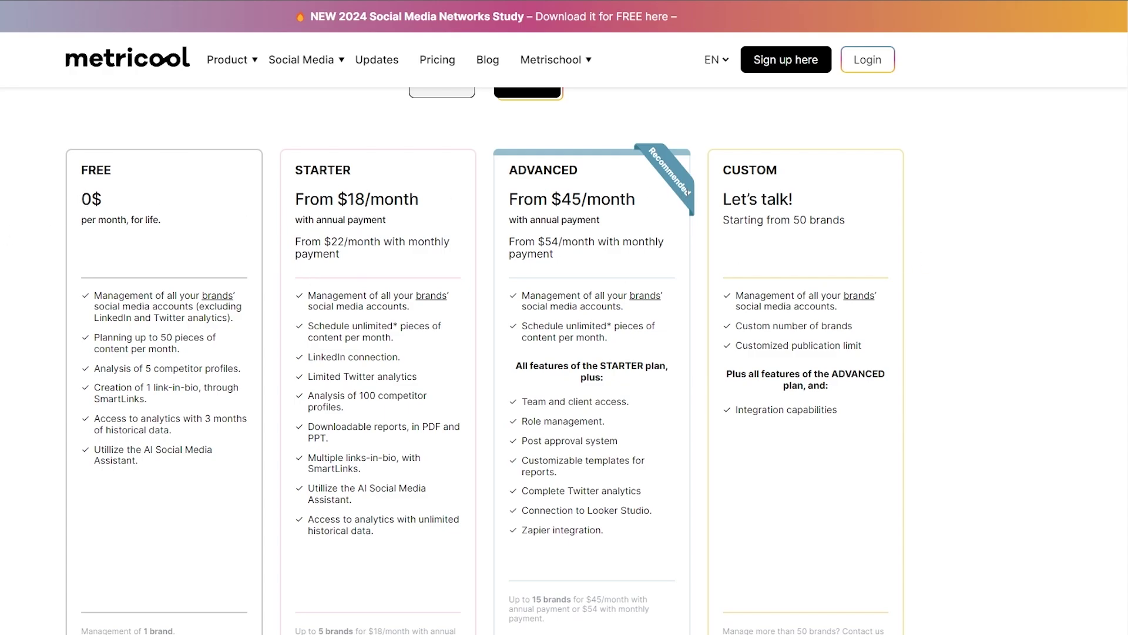
{"action": "scroll", "coordinate": [763, 172], "scroll_direction": "down", "scroll_amount": 1}
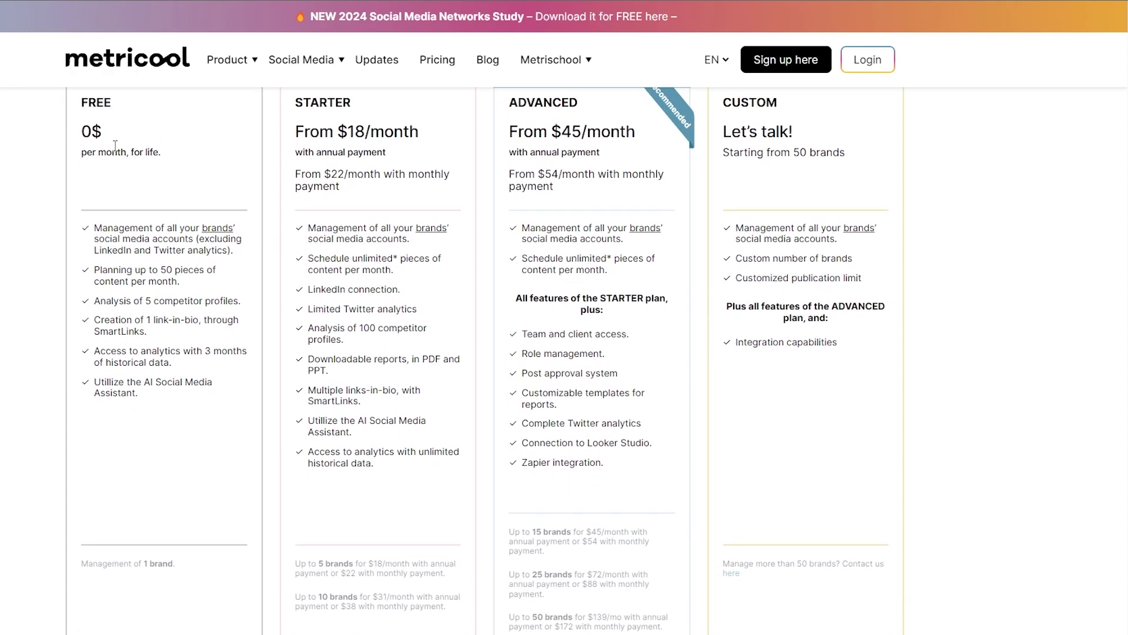
Read through the Free plan's features, from account management to the AI assistant, and its brand limit
{"action": "left_click_drag", "start_coordinate": [92, 229], "coordinate": [194, 250]}
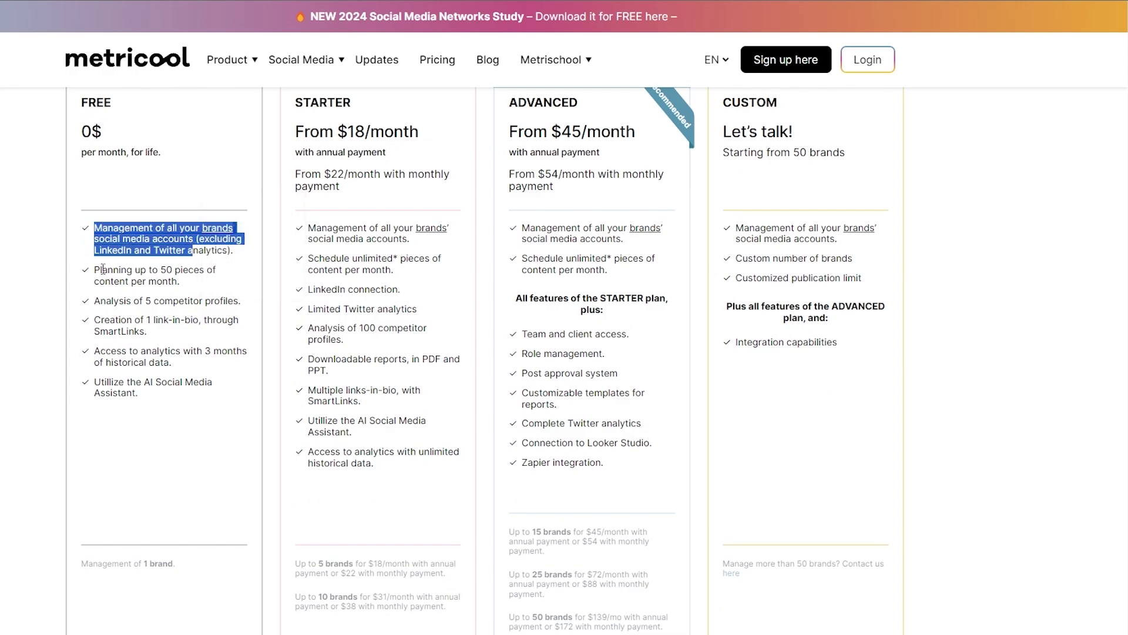
{"action": "left_click_drag", "start_coordinate": [102, 269], "coordinate": [196, 282]}
{"action": "left_click_drag", "start_coordinate": [106, 301], "coordinate": [221, 301]}
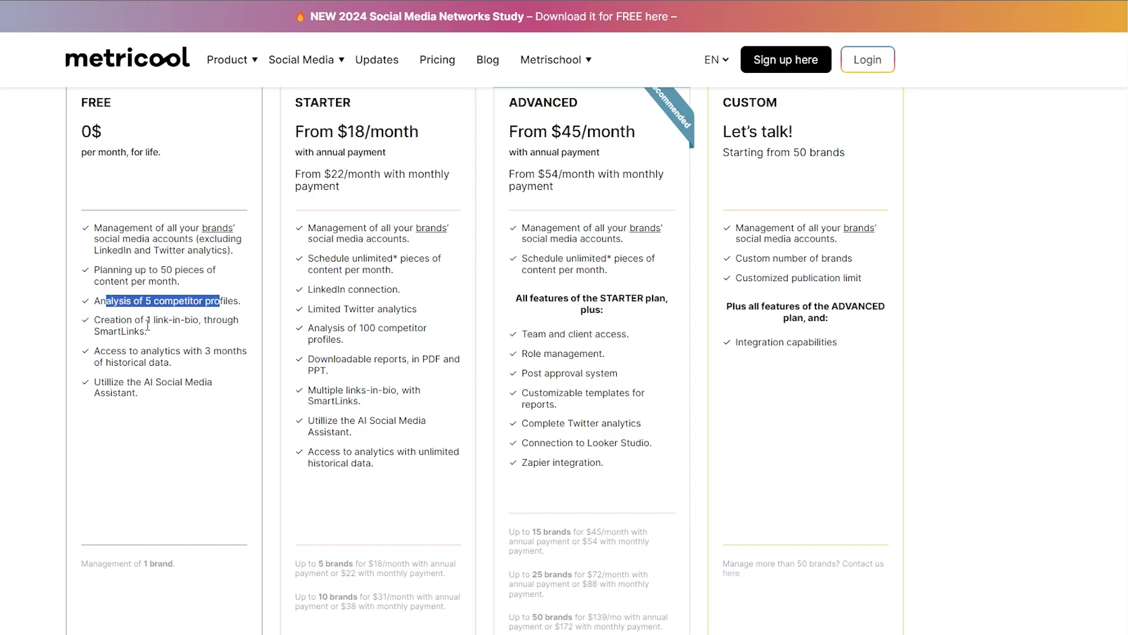
{"action": "left_click_drag", "start_coordinate": [118, 320], "coordinate": [184, 319]}
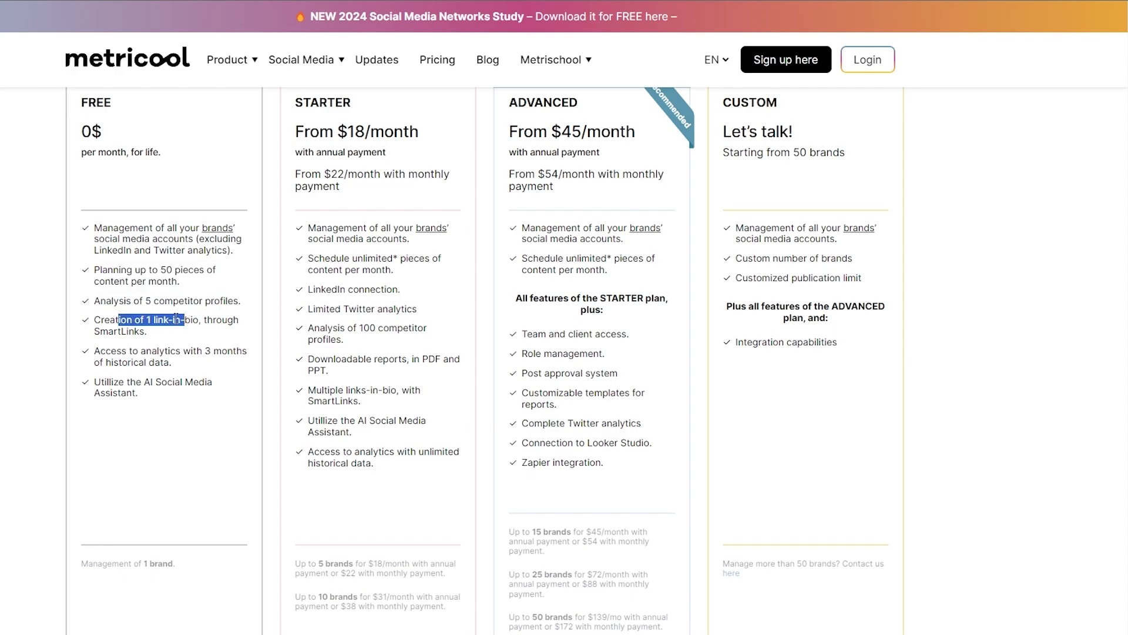
{"action": "left_click_drag", "start_coordinate": [129, 363], "coordinate": [173, 363]}
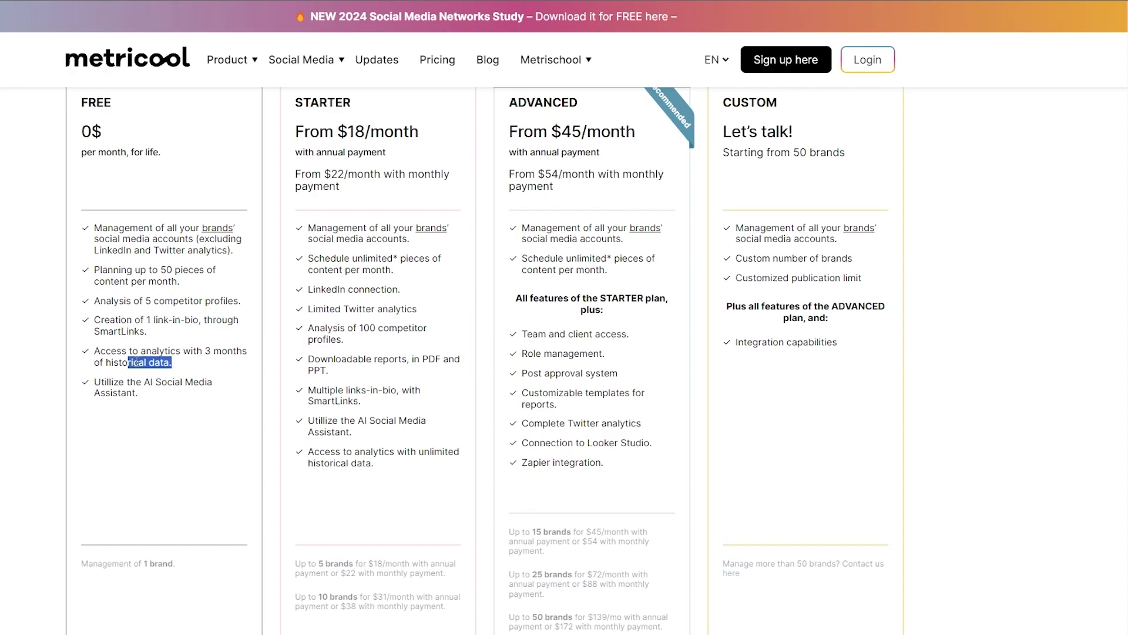
{"action": "left_click_drag", "start_coordinate": [114, 381], "coordinate": [196, 396]}
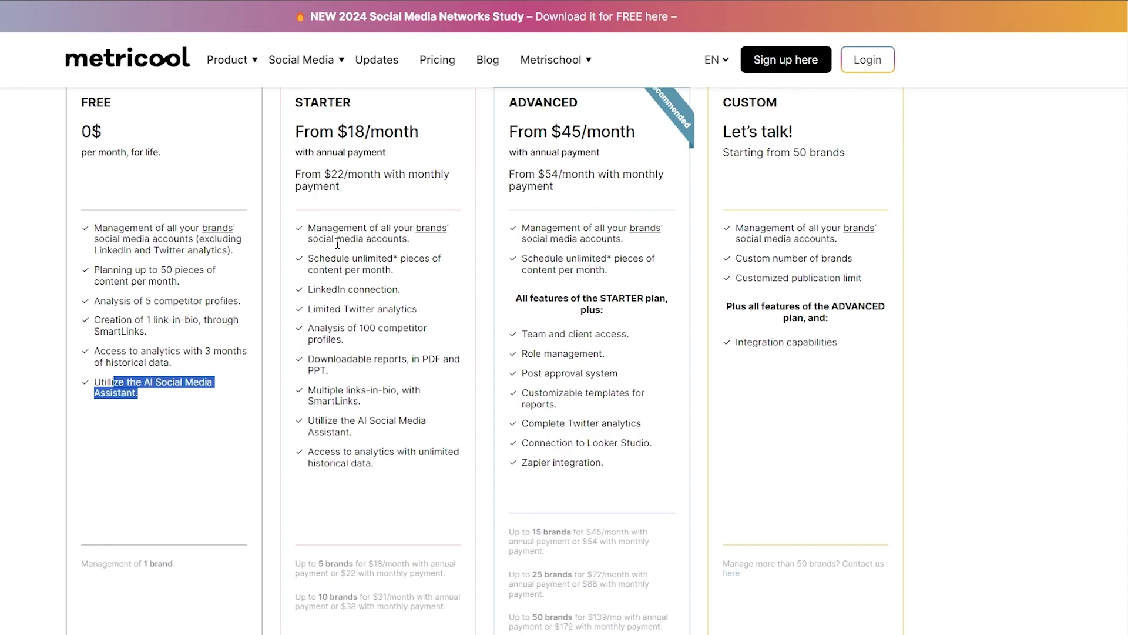
{"action": "scroll", "coordinate": [271, 247], "scroll_direction": "up", "scroll_amount": 1}
{"action": "scroll", "coordinate": [118, 382], "scroll_direction": "down", "scroll_amount": 4}
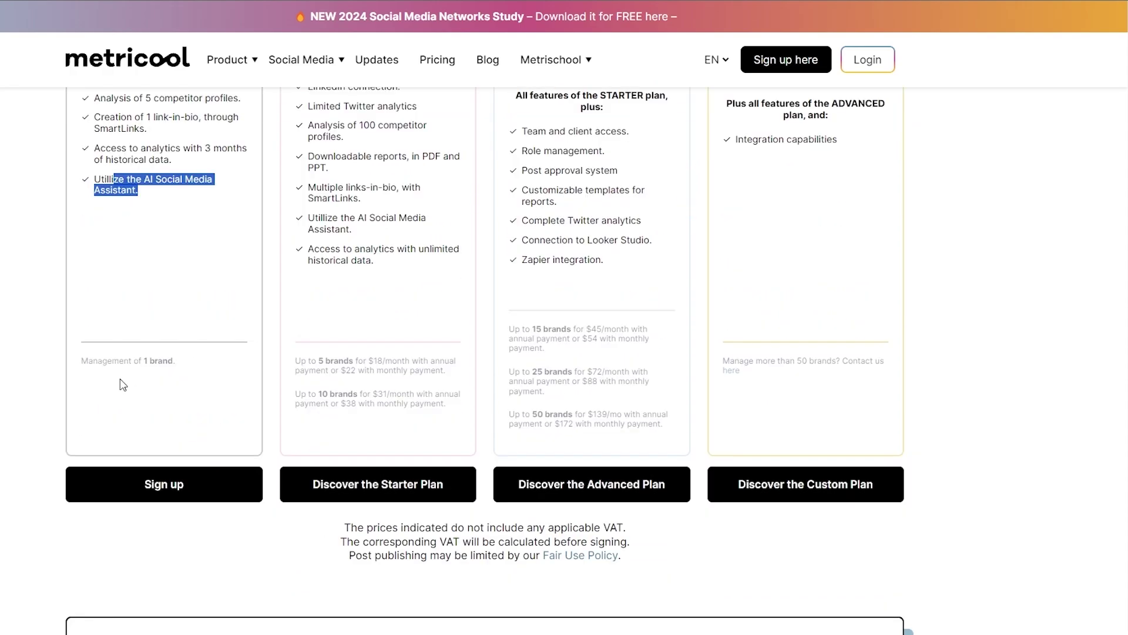
{"action": "left_click_drag", "start_coordinate": [92, 361], "coordinate": [201, 377]}
{"action": "scroll", "coordinate": [199, 379], "scroll_direction": "up", "scroll_amount": 6}
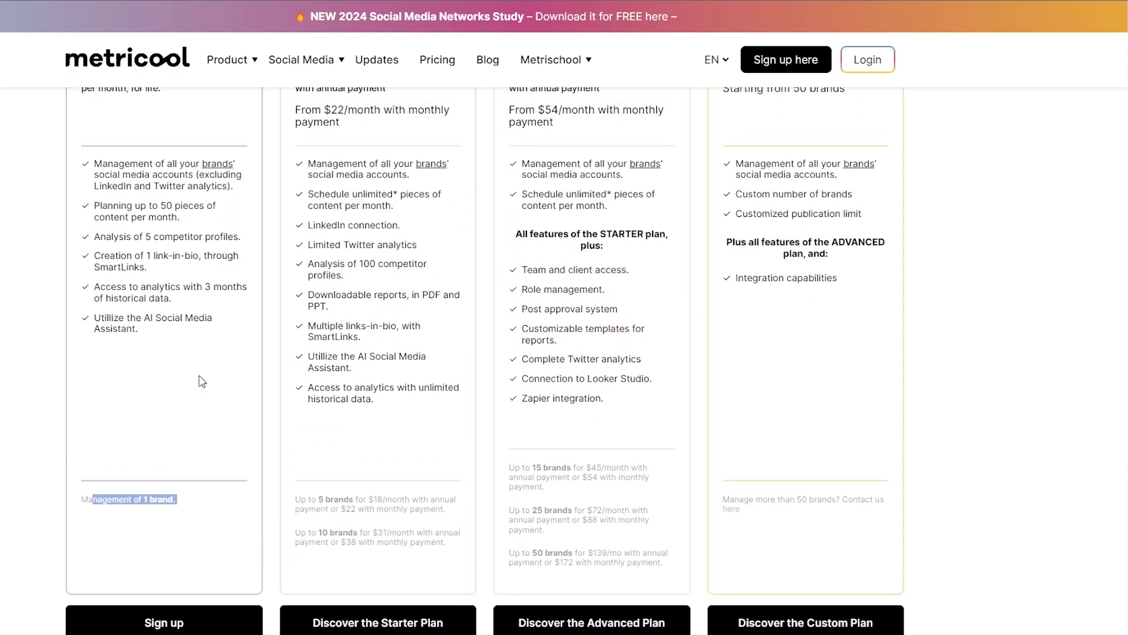
{"action": "left_click_drag", "start_coordinate": [117, 359], "coordinate": [179, 364]}
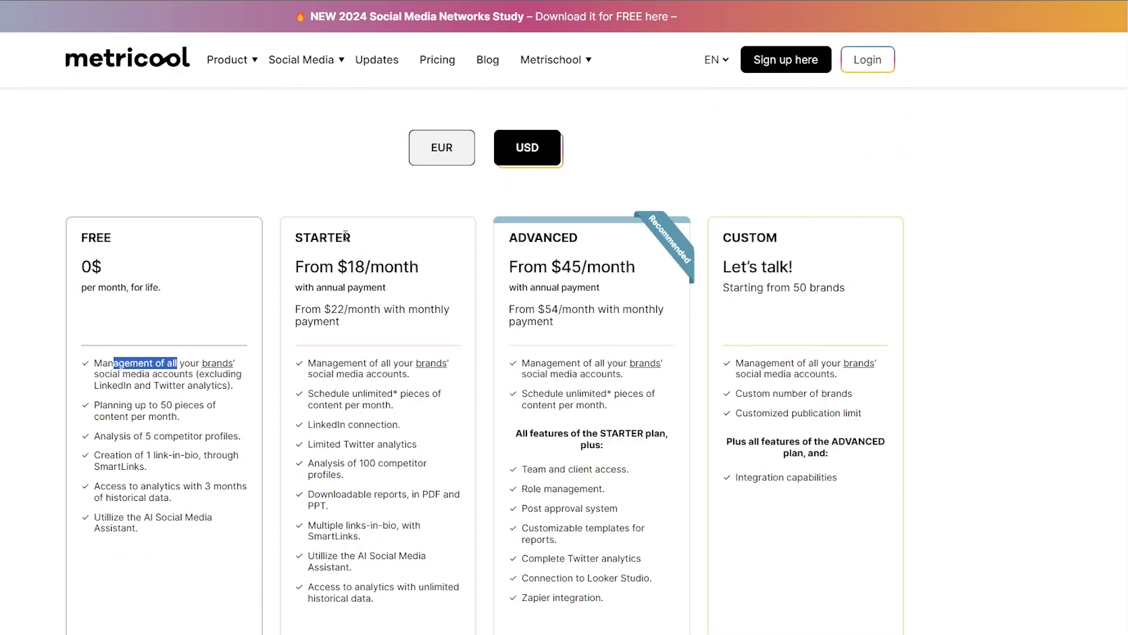
Examine the Starter plan's annual and monthly prices and its scheduling, LinkedIn, Twitter and competitor analysis features
{"action": "mouse_move", "coordinate": [294, 237]}
{"action": "left_mouse_down"}
{"action": "mouse_move", "coordinate": [358, 241]}
{"action": "mouse_move", "coordinate": [370, 266]}
{"action": "left_mouse_up"}
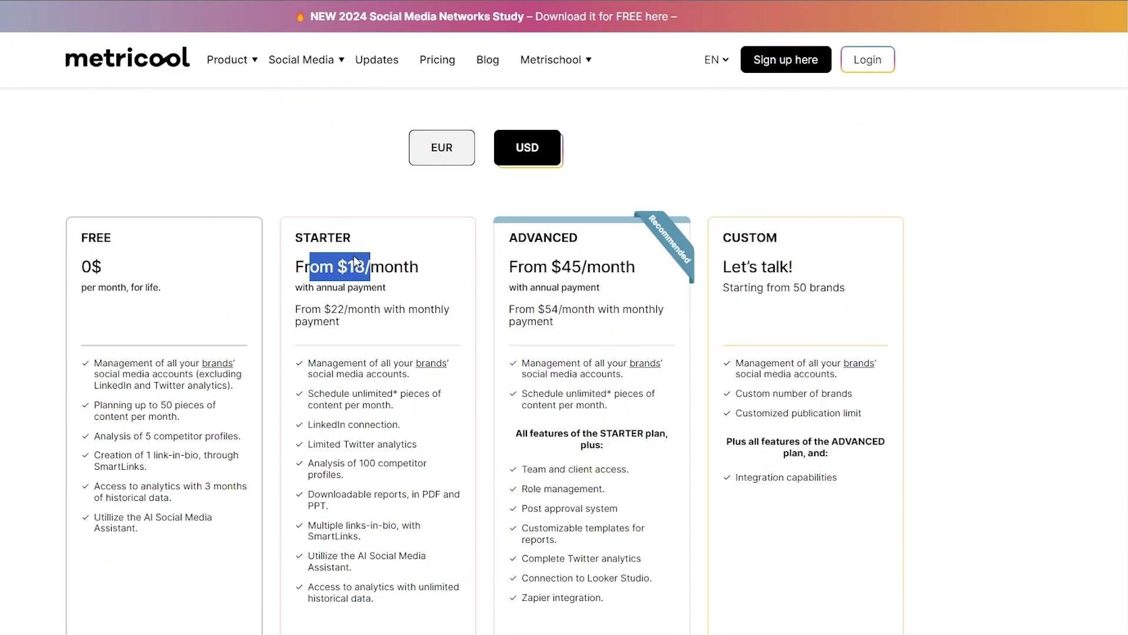
{"action": "left_click_drag", "start_coordinate": [324, 309], "coordinate": [383, 322]}
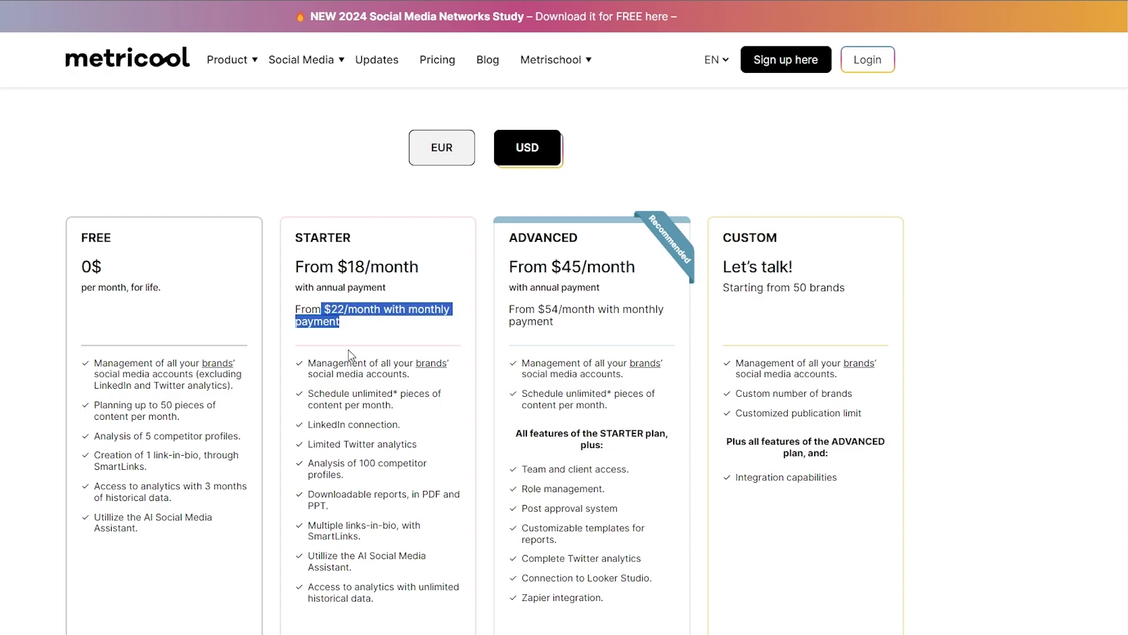
{"action": "scroll", "coordinate": [390, 361], "scroll_direction": "down", "scroll_amount": 2}
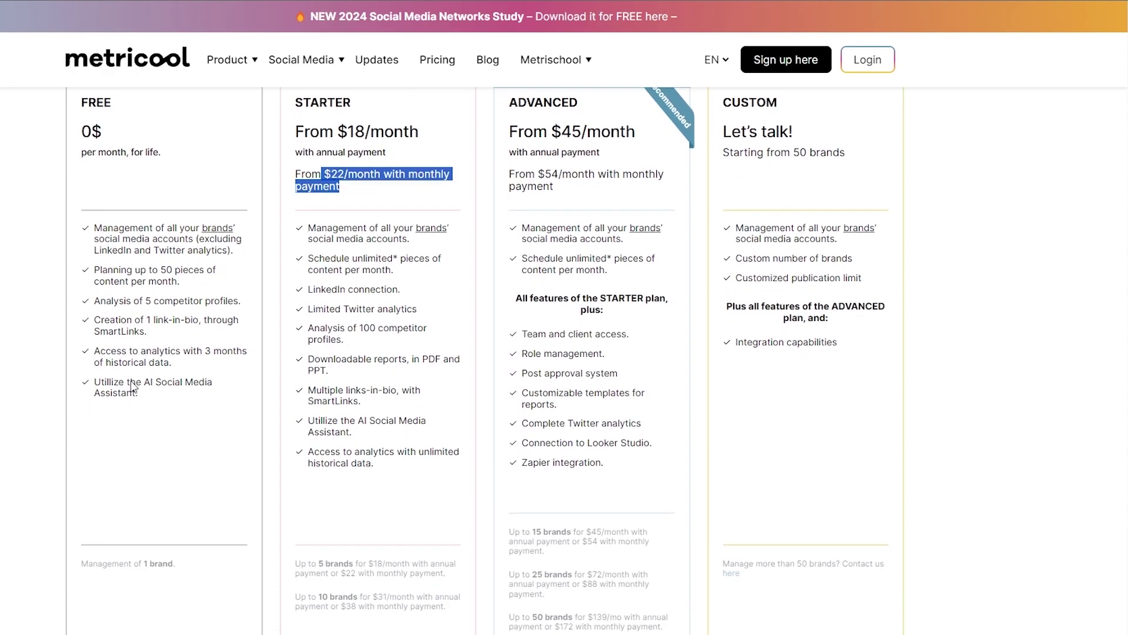
{"action": "left_click_drag", "start_coordinate": [312, 259], "coordinate": [475, 268]}
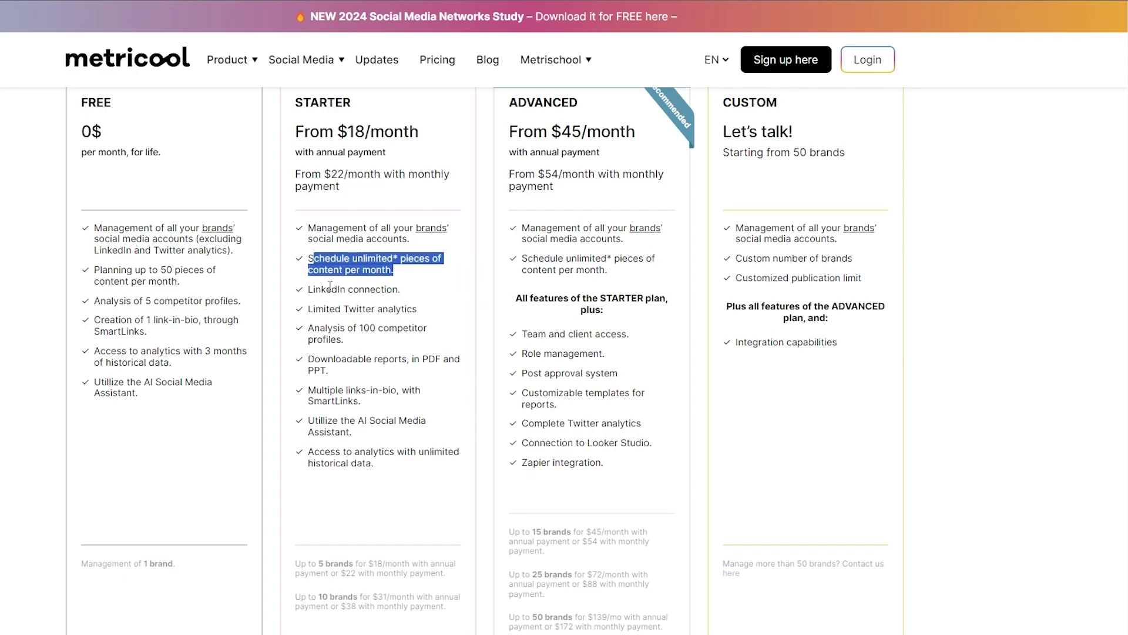
{"action": "mouse_move", "coordinate": [402, 290]}
{"action": "left_mouse_down"}
{"action": "mouse_move", "coordinate": [362, 294]}
{"action": "mouse_move", "coordinate": [409, 311]}
{"action": "left_mouse_up"}
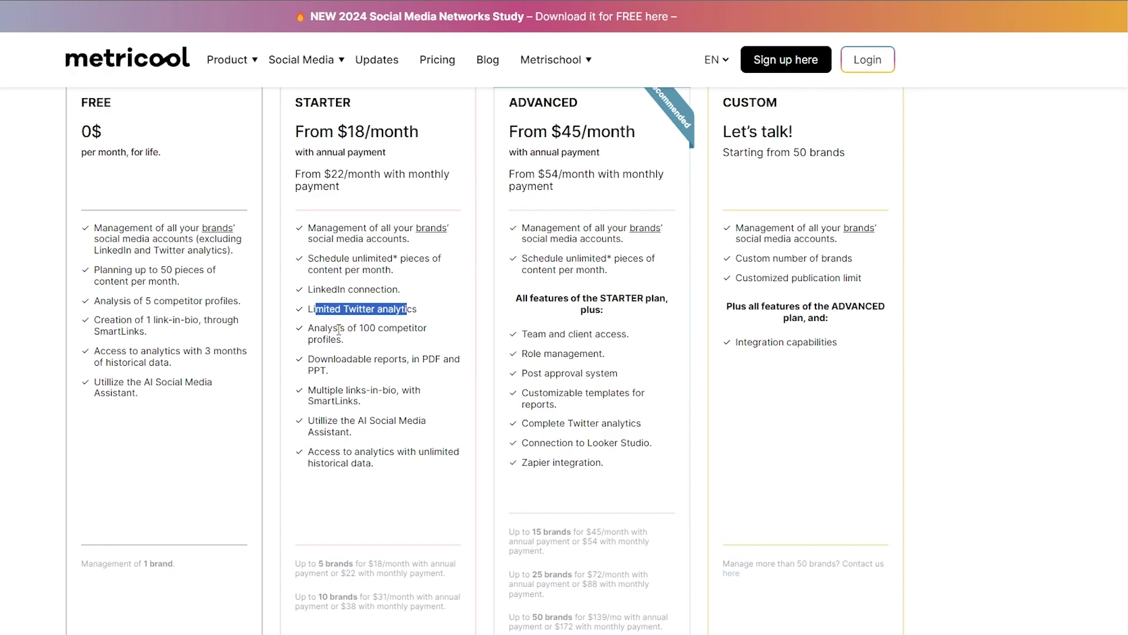
{"action": "left_click_drag", "start_coordinate": [339, 330], "coordinate": [288, 372]}
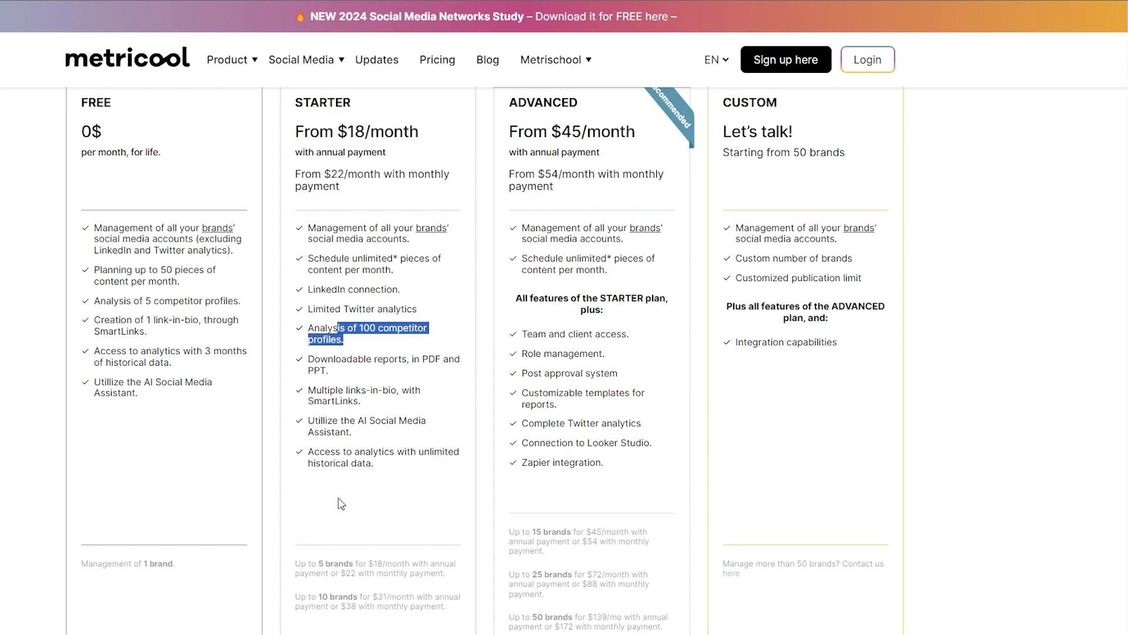
Examine the Advanced plan's price and its additional features, including team access, role management, post approval and Looker Studio connection
{"action": "scroll", "coordinate": [341, 504], "scroll_direction": "up", "scroll_amount": 1}
{"action": "left_click_drag", "start_coordinate": [557, 199], "coordinate": [637, 203]}
{"action": "left_click", "coordinate": [580, 248]}
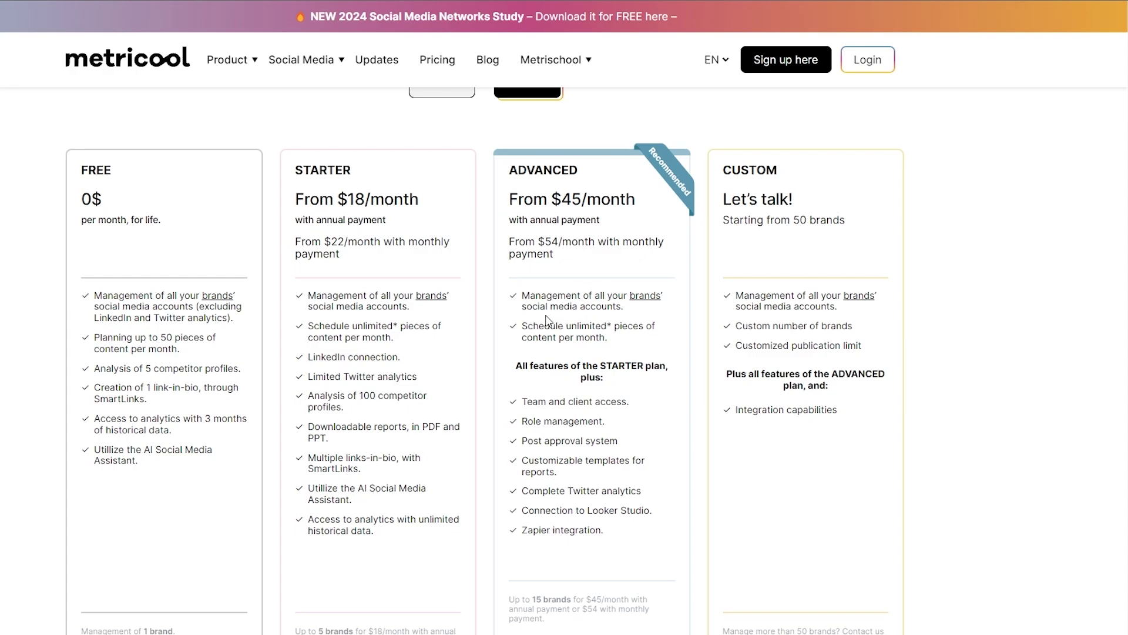
{"action": "left_click_drag", "start_coordinate": [522, 328], "coordinate": [617, 349]}
{"action": "left_click", "coordinate": [608, 391]}
{"action": "left_click_drag", "start_coordinate": [532, 398], "coordinate": [632, 405]}
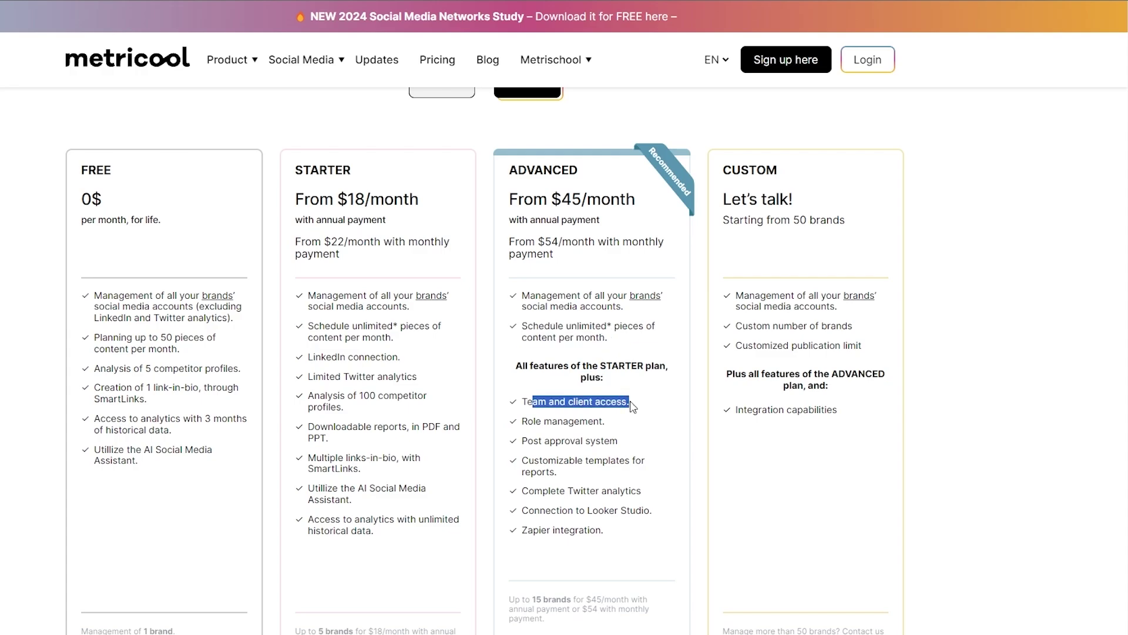
{"action": "left_click_drag", "start_coordinate": [541, 421], "coordinate": [600, 442]}
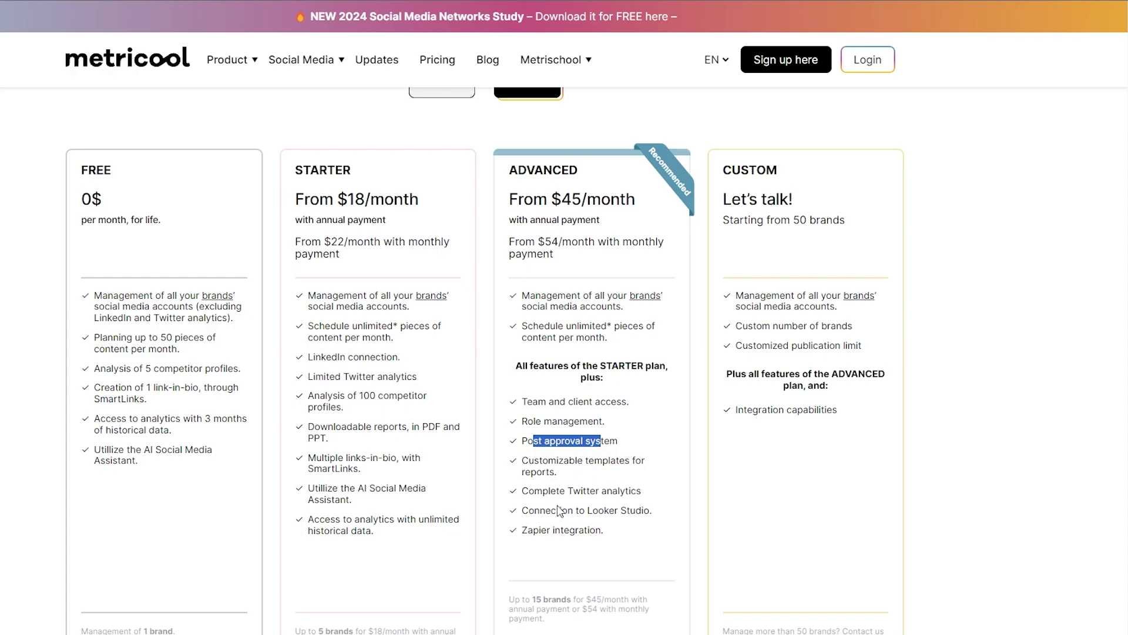
{"action": "left_click_drag", "start_coordinate": [560, 491], "coordinate": [617, 511]}
{"action": "left_click", "coordinate": [583, 522]}
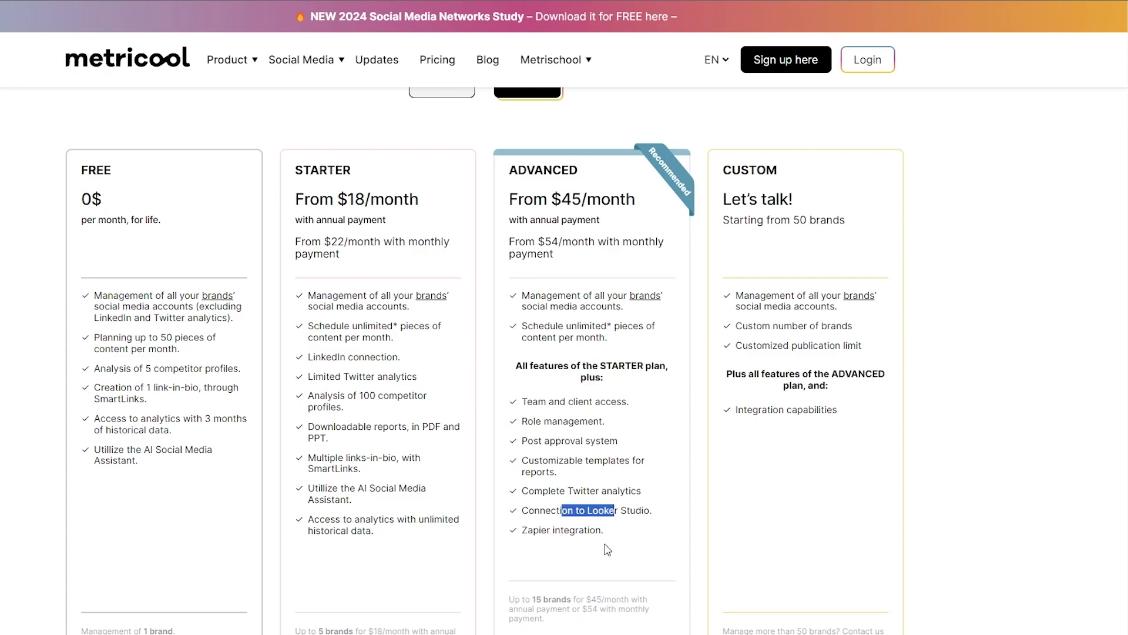
Check how the Starter plan's price depends on the number of brands and compare it with the base monthly price
{"action": "scroll", "coordinate": [600, 565], "scroll_direction": "down", "scroll_amount": 2}
{"action": "scroll", "coordinate": [567, 418], "scroll_direction": "up", "scroll_amount": 2}
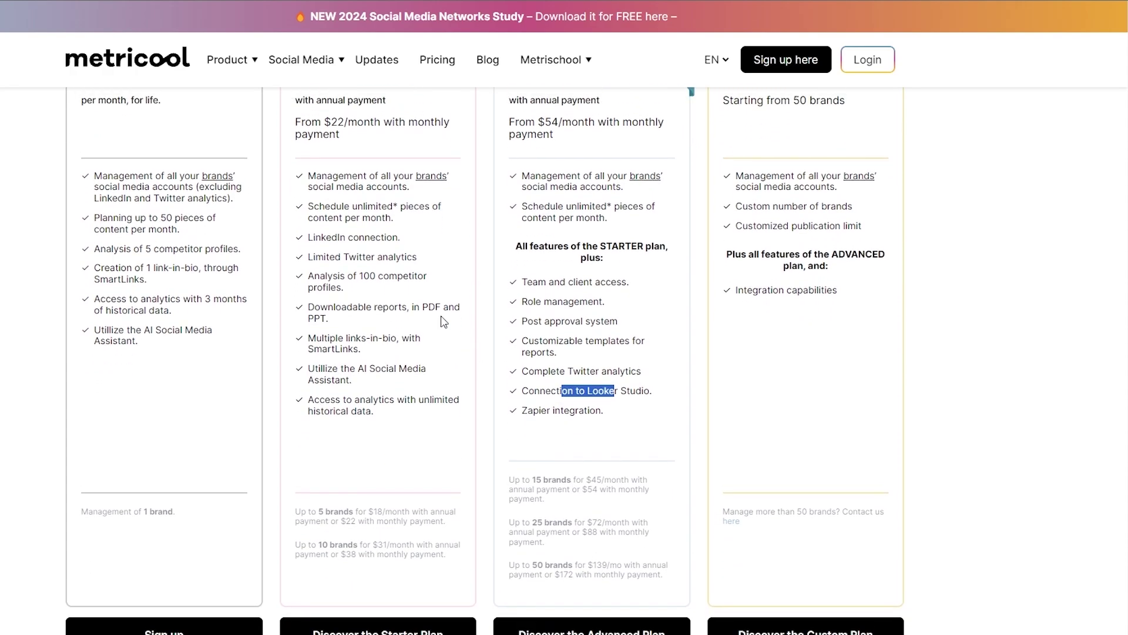
{"action": "scroll", "coordinate": [329, 185], "scroll_direction": "down", "scroll_amount": 5}
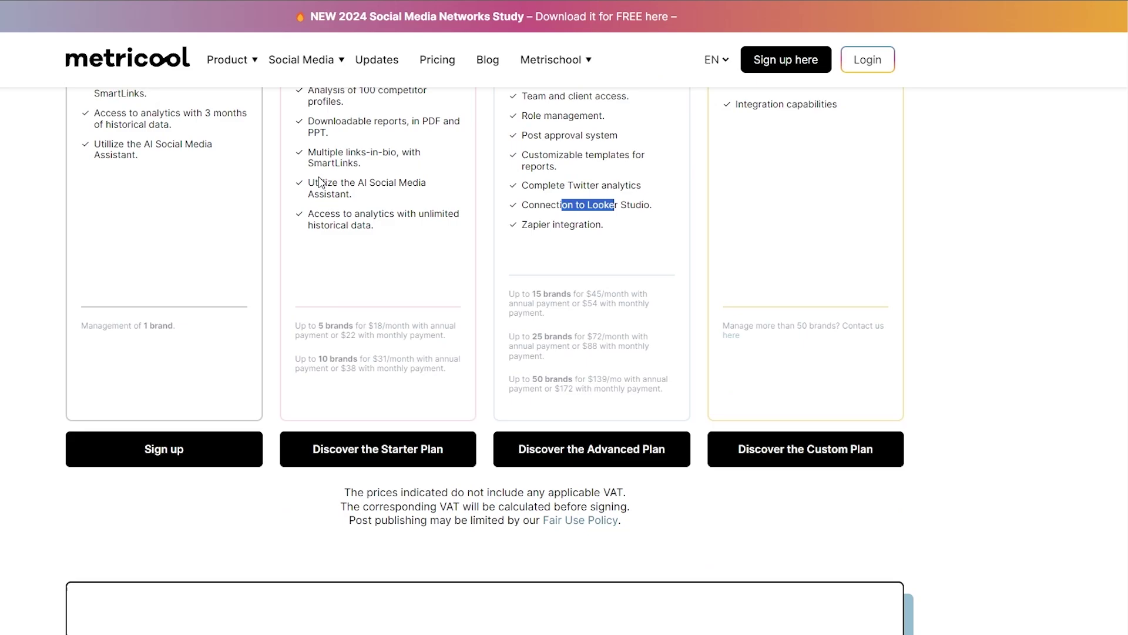
{"action": "left_click_drag", "start_coordinate": [286, 295], "coordinate": [426, 298]}
{"action": "left_click_drag", "start_coordinate": [295, 327], "coordinate": [404, 349]}
{"action": "left_click", "coordinate": [403, 350]}
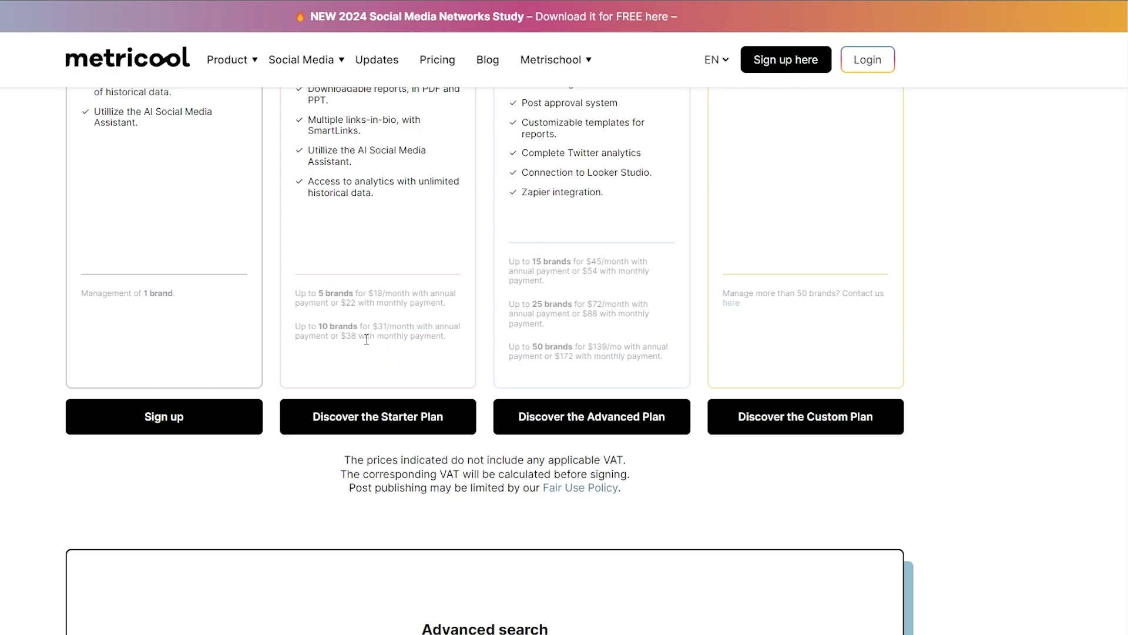
{"action": "scroll", "coordinate": [378, 333], "scroll_direction": "up", "scroll_amount": 2}
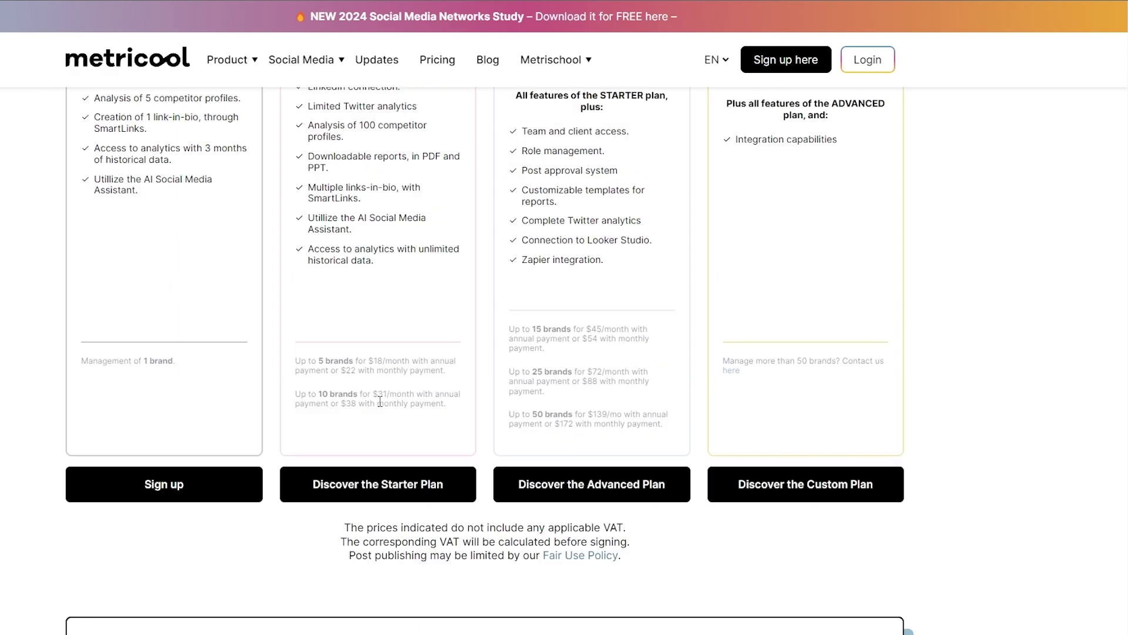
{"action": "left_click_drag", "start_coordinate": [374, 397], "coordinate": [402, 398]}
{"action": "left_click_drag", "start_coordinate": [322, 393], "coordinate": [349, 391]}
{"action": "left_click", "coordinate": [341, 408]}
{"action": "scroll", "coordinate": [362, 415], "scroll_direction": "up", "scroll_amount": 14}
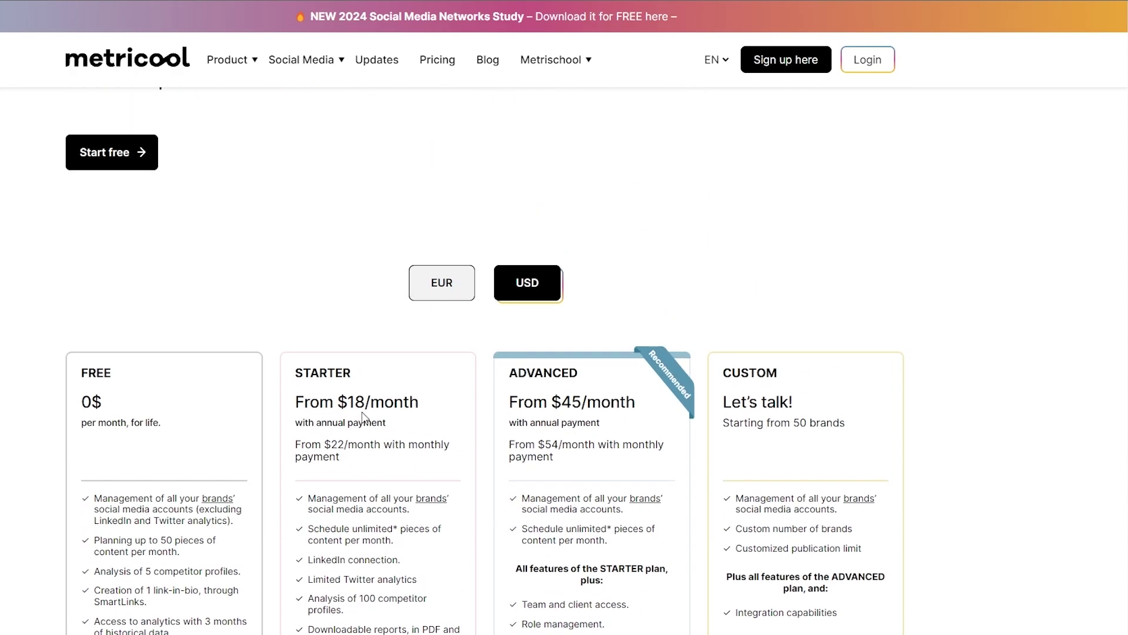
{"action": "left_click_drag", "start_coordinate": [332, 442], "coordinate": [353, 441]}
Check the Advanced plan's brand tiers and their prices, and look over the Custom plan's features
{"action": "scroll", "coordinate": [355, 437], "scroll_direction": "down", "scroll_amount": 7}
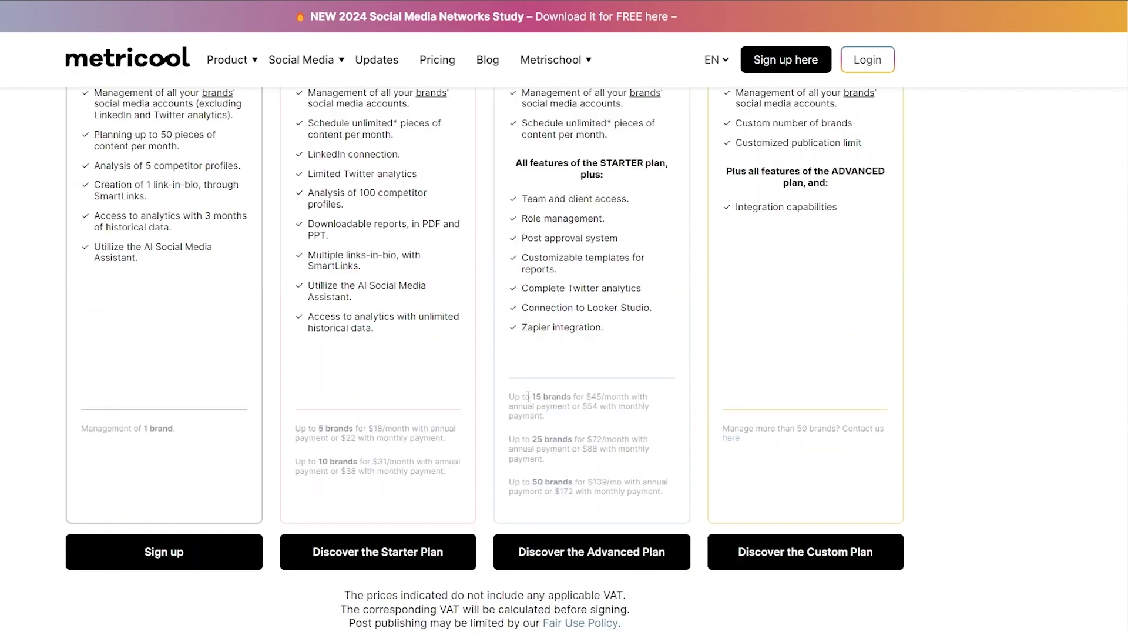
{"action": "left_click_drag", "start_coordinate": [533, 482], "coordinate": [567, 481]}
{"action": "left_click_drag", "start_coordinate": [526, 439], "coordinate": [544, 391]}
{"action": "scroll", "coordinate": [643, 453], "scroll_direction": "up", "scroll_amount": 5}
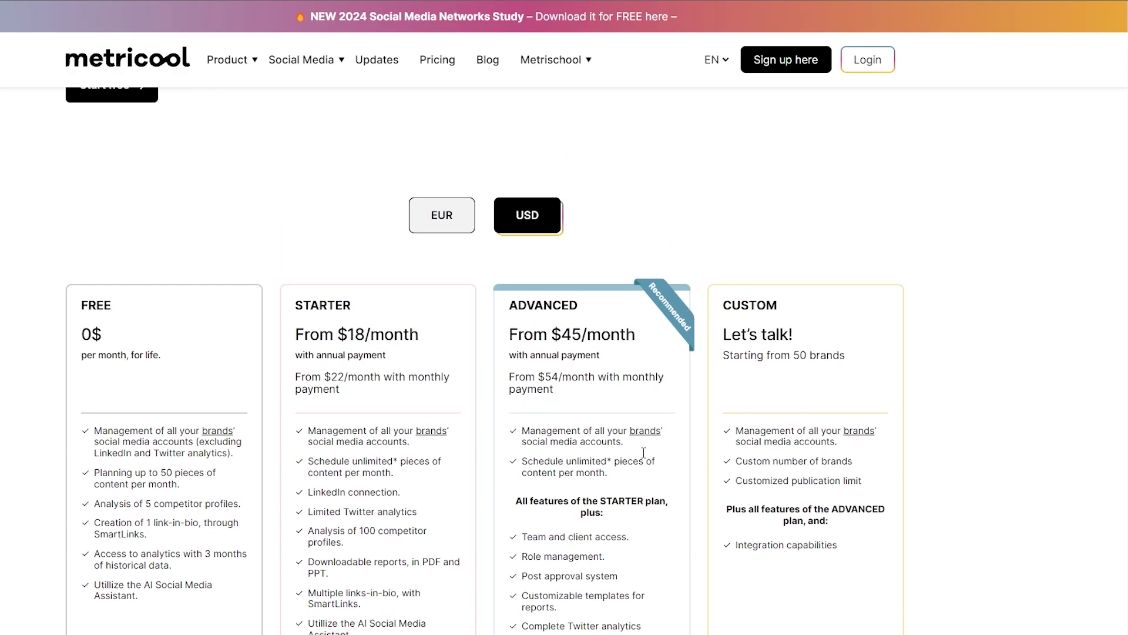
{"action": "scroll", "coordinate": [803, 342], "scroll_direction": "down", "scroll_amount": 3}
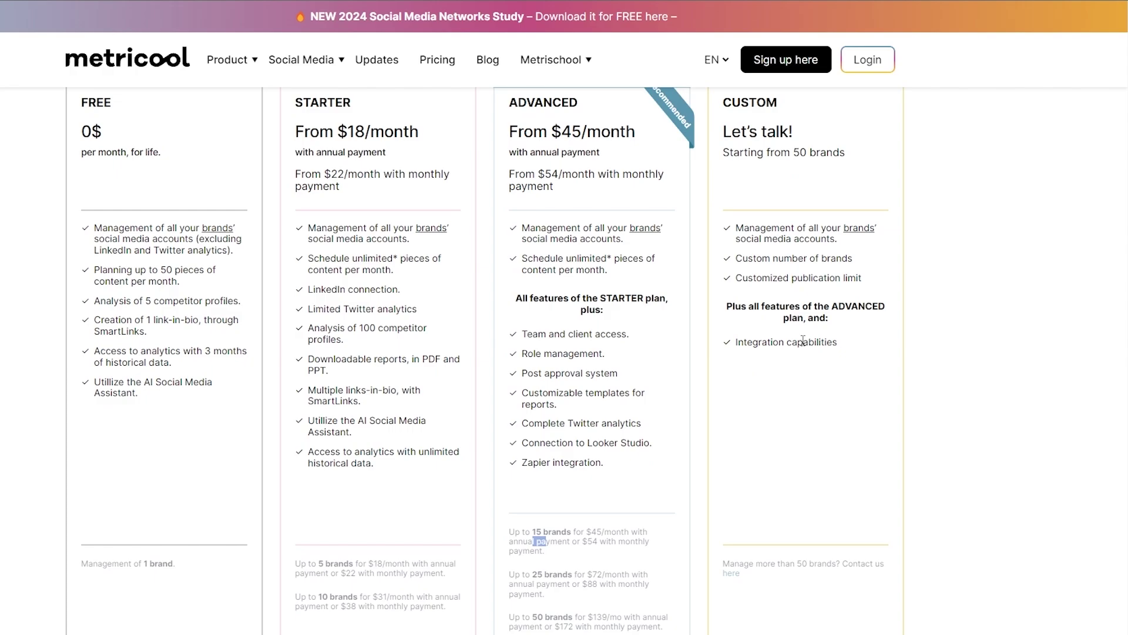
Examine the Social Media Profiles table, comparing the allowed brands and connected networks across the Free, Starter, Advanced and Custom plans
{"action": "scroll", "coordinate": [450, 163], "scroll_direction": "down", "scroll_amount": 5}
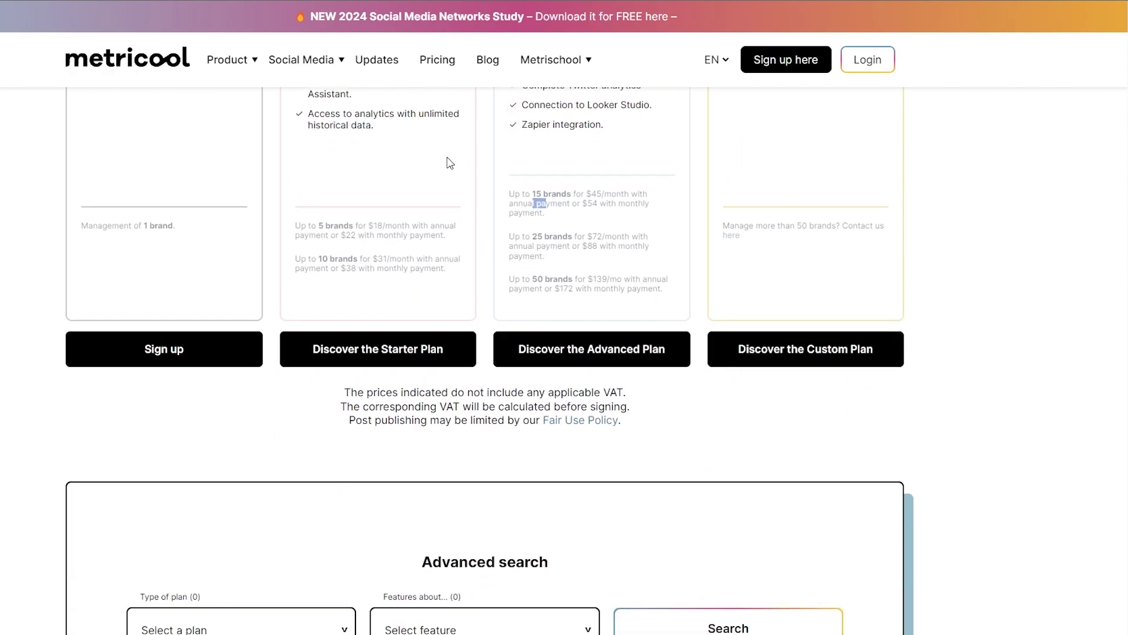
{"action": "scroll", "coordinate": [450, 163], "scroll_direction": "down", "scroll_amount": 7}
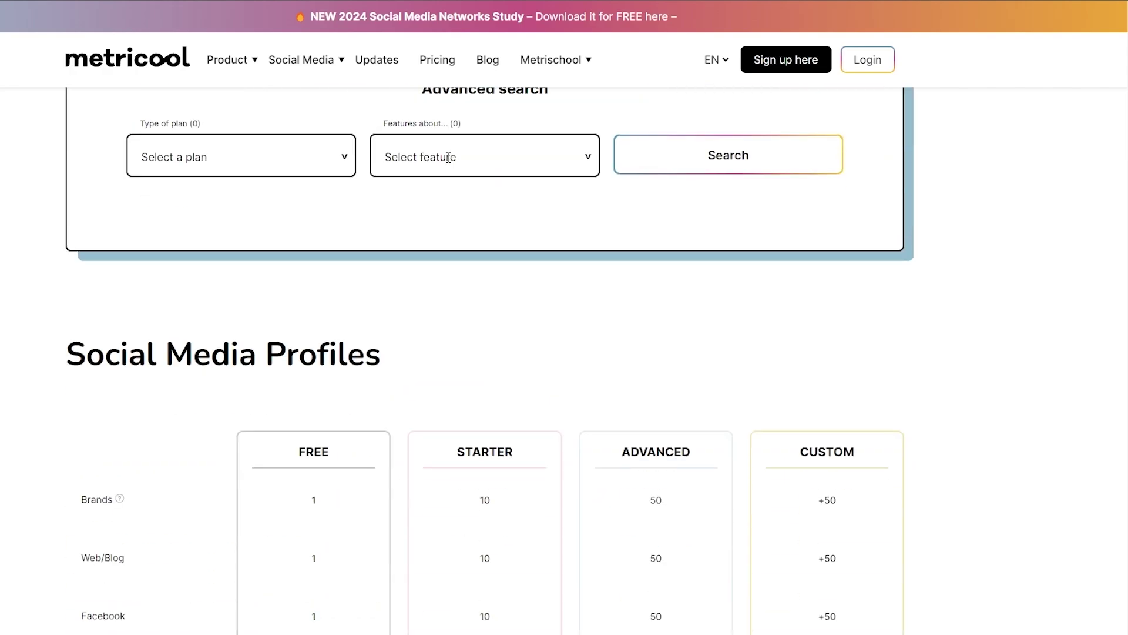
{"action": "scroll", "coordinate": [450, 223], "scroll_direction": "down", "scroll_amount": 5}
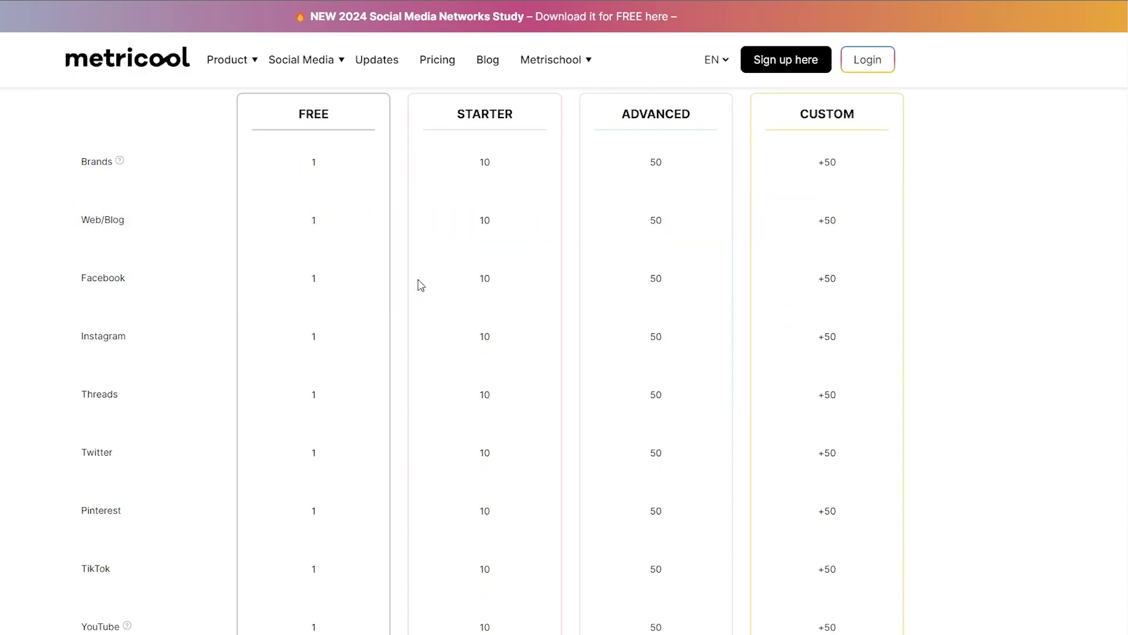
{"action": "scroll", "coordinate": [506, 239], "scroll_direction": "up", "scroll_amount": 3}
{"action": "scroll", "coordinate": [532, 237], "scroll_direction": "down", "scroll_amount": 4}
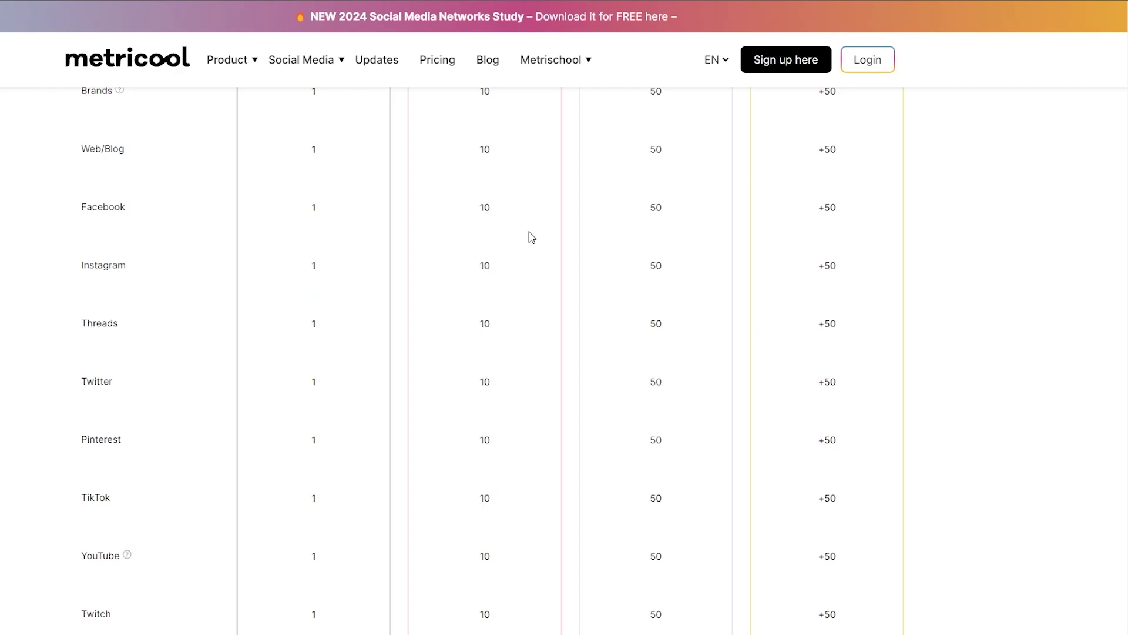
{"action": "scroll", "coordinate": [531, 235], "scroll_direction": "down", "scroll_amount": 11}
{"action": "scroll", "coordinate": [546, 270], "scroll_direction": "up", "scroll_amount": 13}
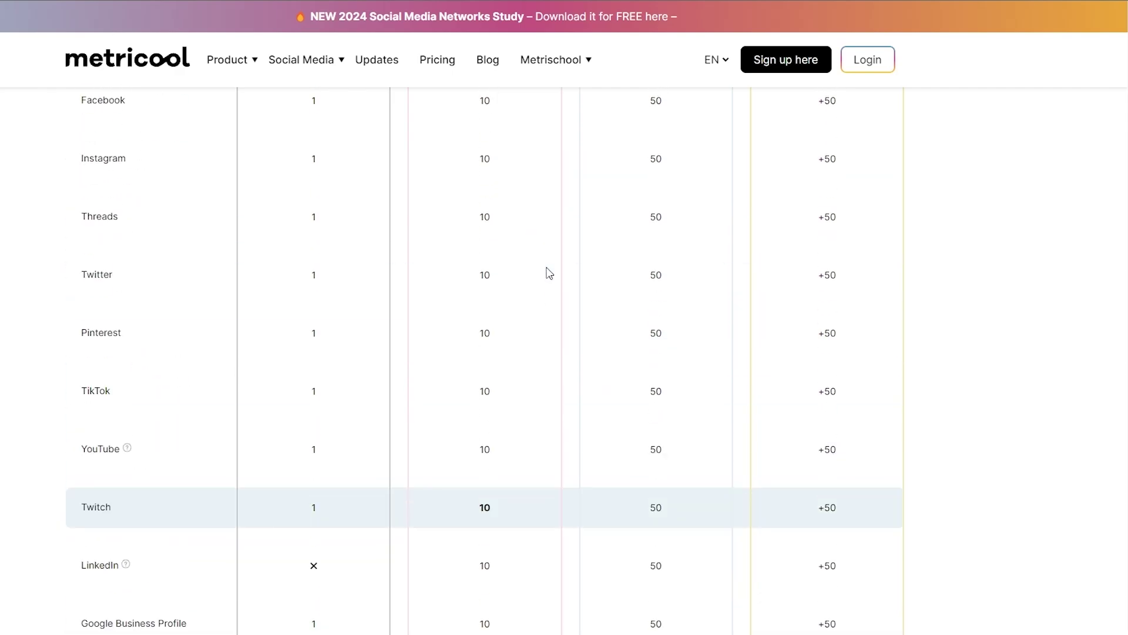
Check the Custom plan's brand limit and the remaining network and ads rows of the profiles table
{"action": "scroll", "coordinate": [549, 273], "scroll_direction": "up", "scroll_amount": 8}
{"action": "scroll", "coordinate": [549, 273], "scroll_direction": "down", "scroll_amount": 4}
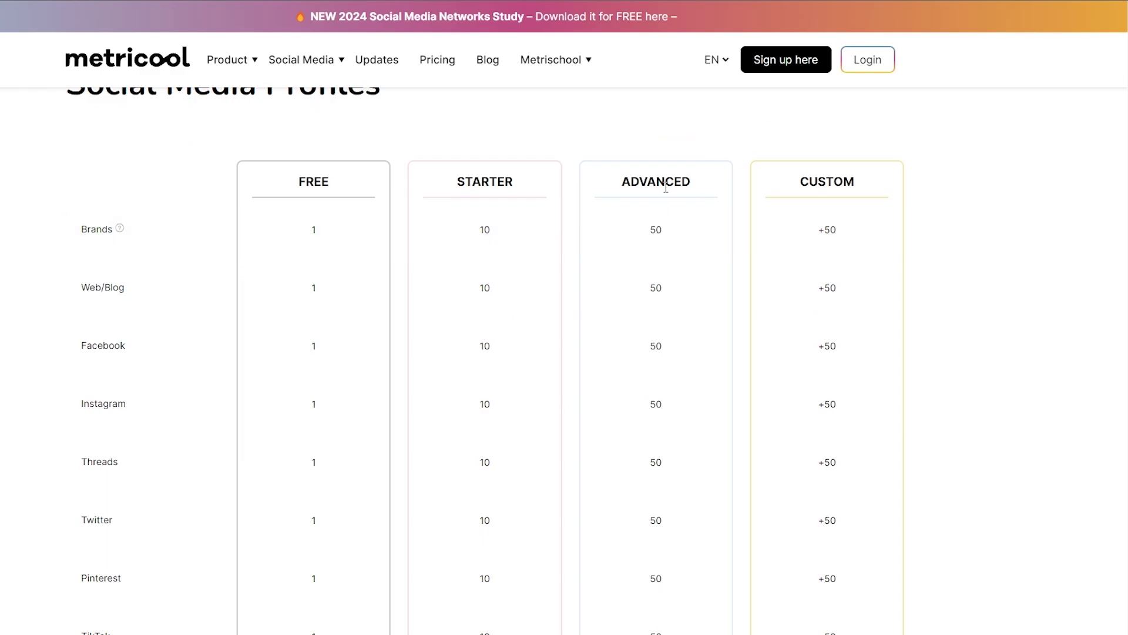
{"action": "double_click", "coordinate": [830, 230]}
{"action": "scroll", "coordinate": [1119, 220], "scroll_direction": "down", "scroll_amount": 6}
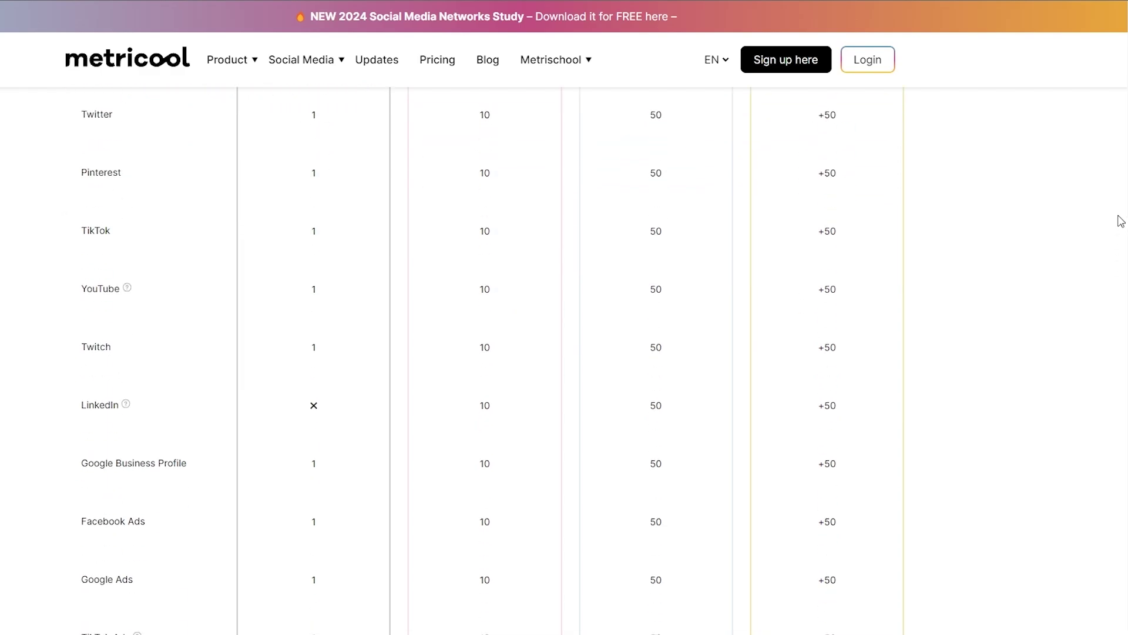
{"action": "scroll", "coordinate": [1114, 222], "scroll_direction": "down", "scroll_amount": 6}
{"action": "scroll", "coordinate": [997, 240], "scroll_direction": "up", "scroll_amount": 20}
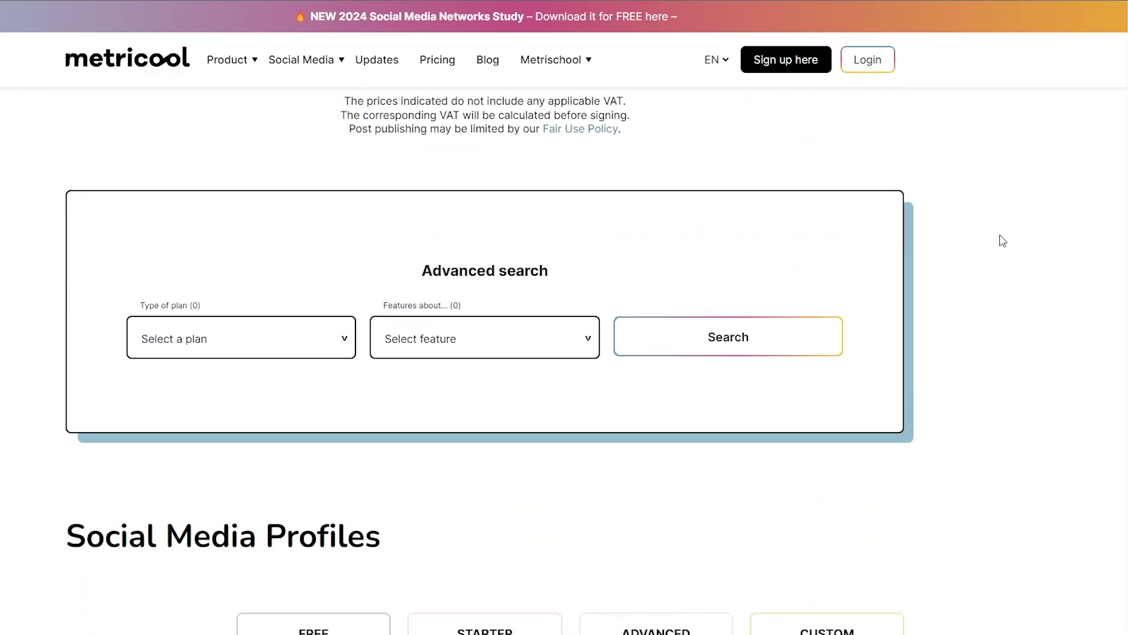
Sign up for the Free plan and verify the account's email address from Metricool's message in Gmail
{"action": "scroll", "coordinate": [353, 340], "scroll_direction": "down", "scroll_amount": 5}
{"action": "scroll", "coordinate": [354, 340], "scroll_direction": "down", "scroll_amount": 6}
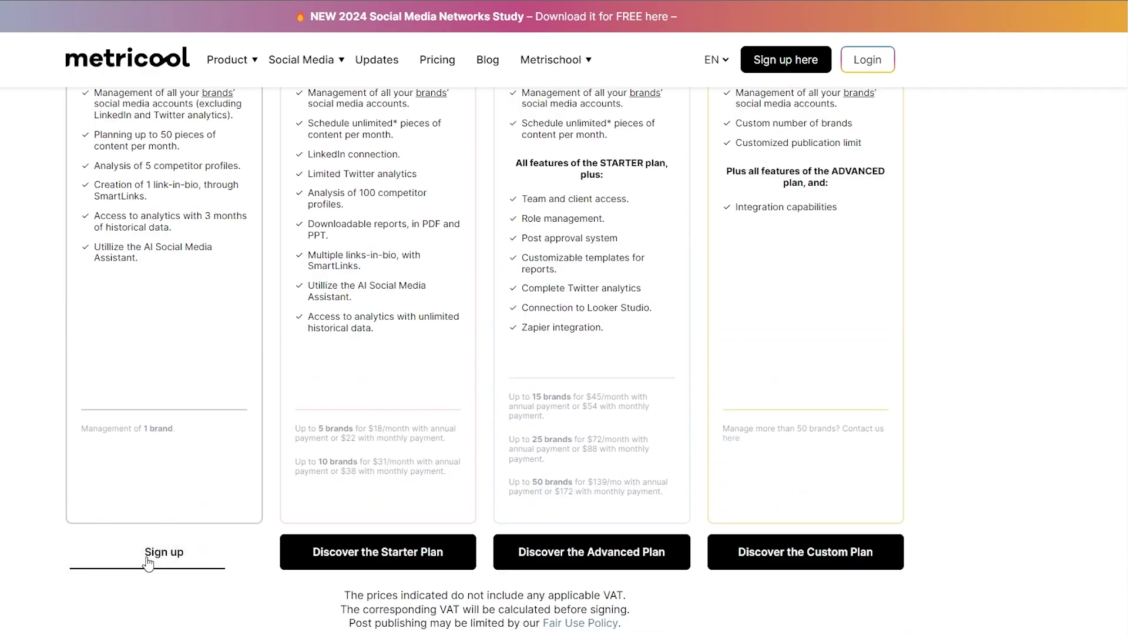
{"action": "left_click", "coordinate": [150, 553]}
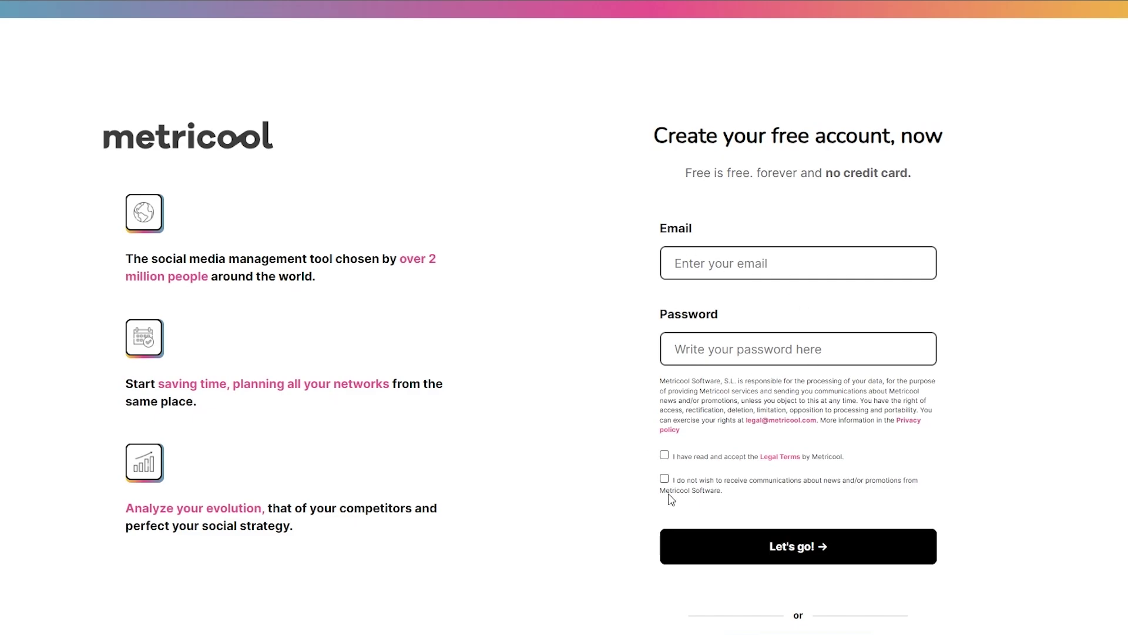
{"action": "scroll", "coordinate": [617, 494], "scroll_direction": "down", "scroll_amount": 4}
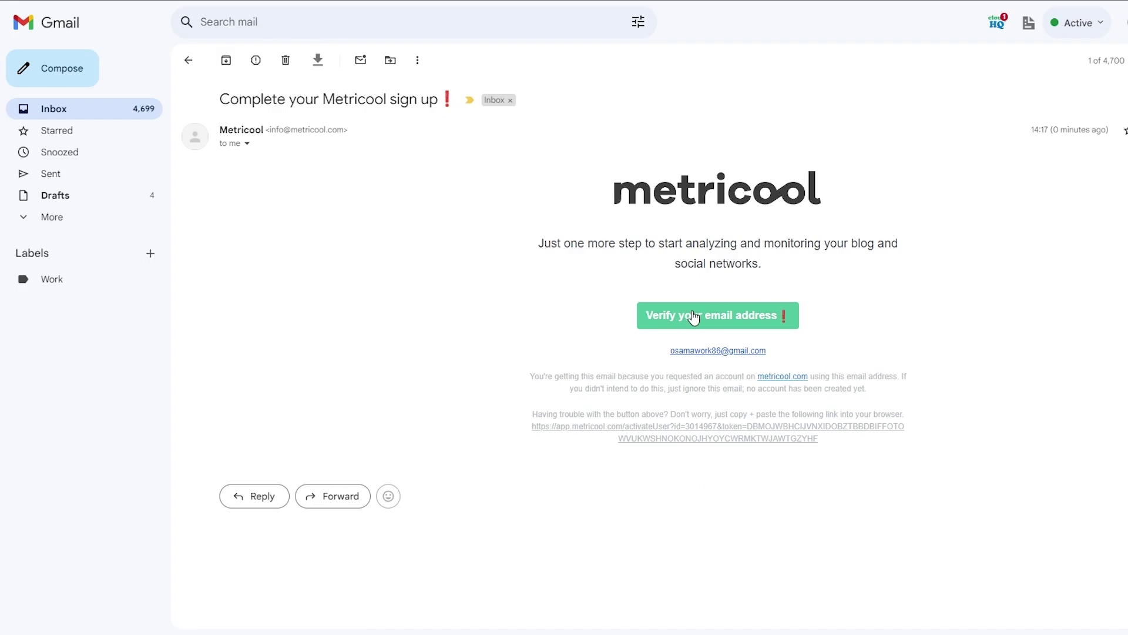
{"action": "left_click", "coordinate": [718, 333]}
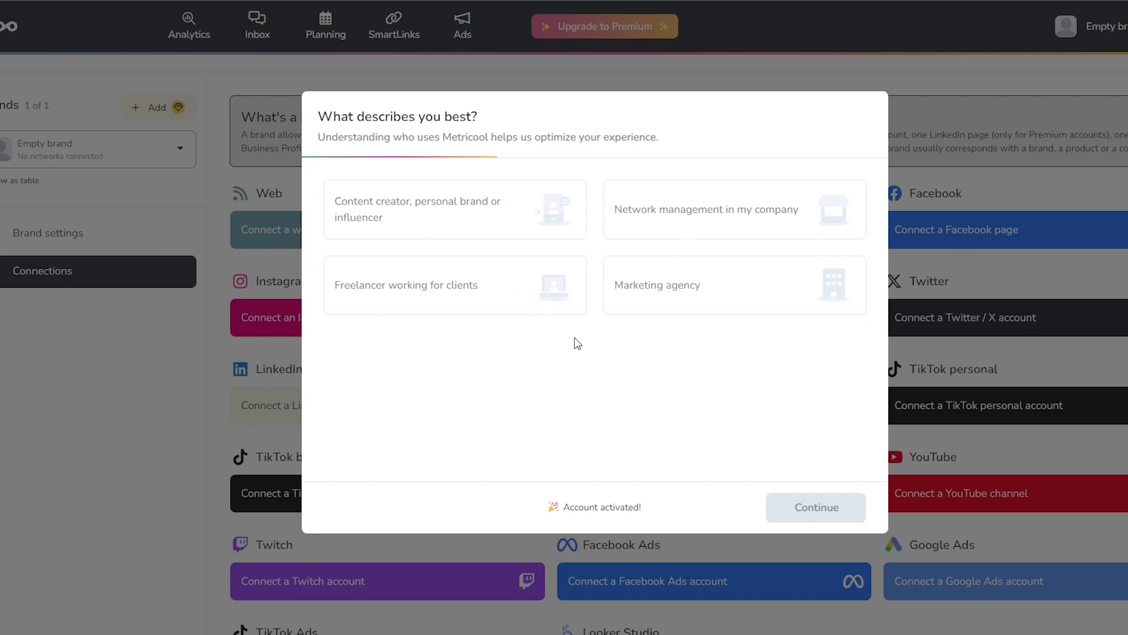
Describe the account as "Content creator, personal brand or influencer" used by "Just me" and continue the onboarding
{"action": "left_click", "coordinate": [435, 230]}
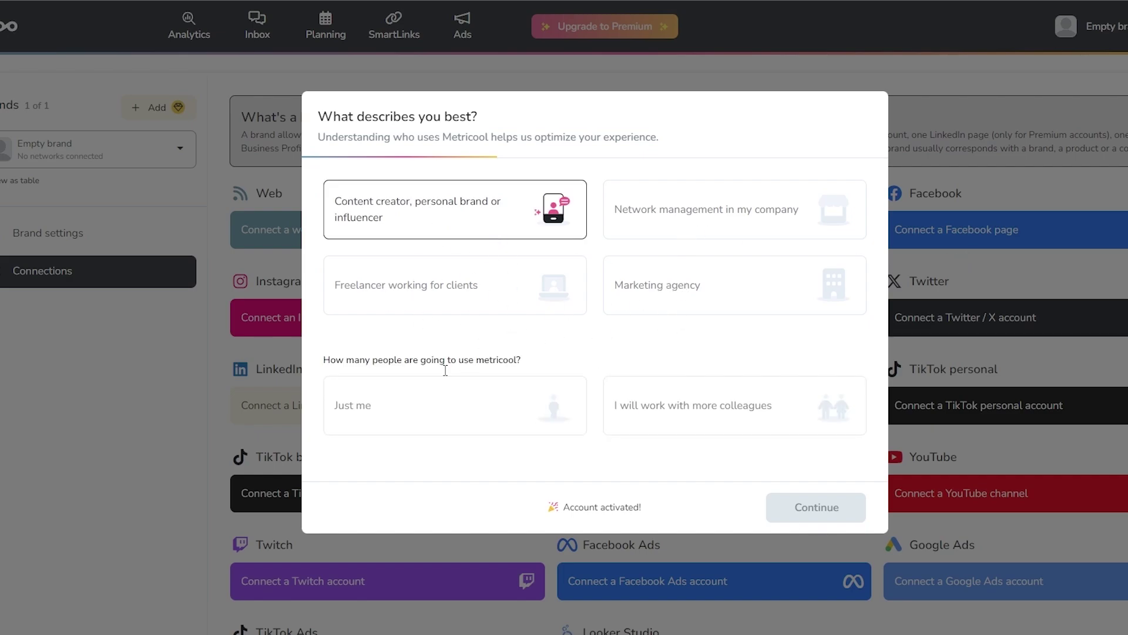
{"action": "left_click", "coordinate": [425, 433]}
{"action": "left_click", "coordinate": [802, 506]}
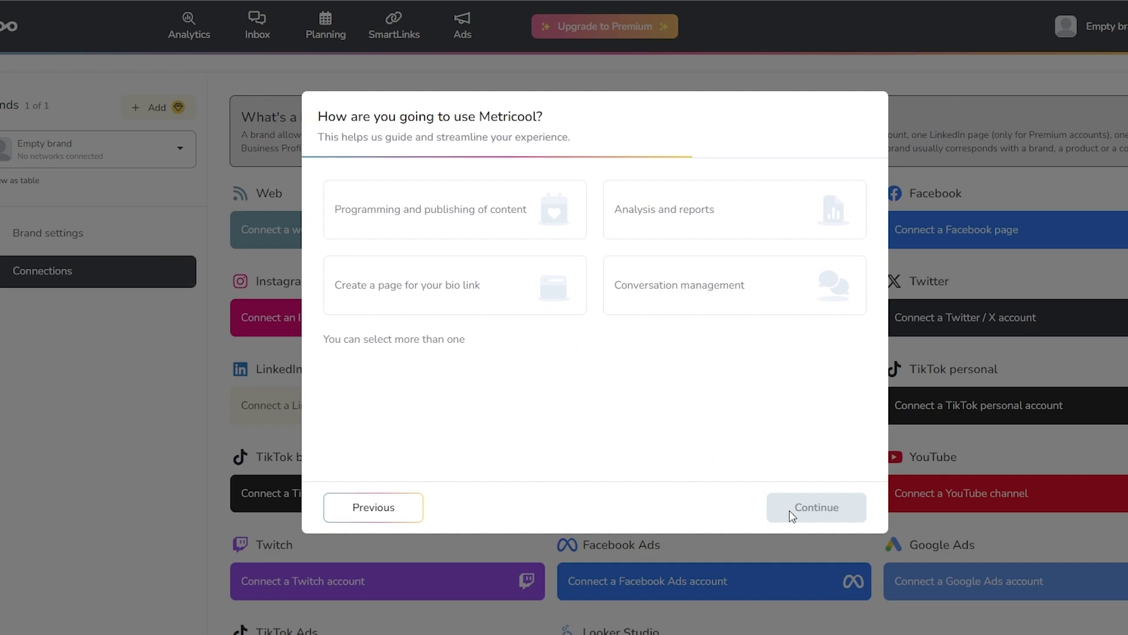
Choose "Analysis and reports" and "Conversation management" as the intended uses of Metricool and continue
{"action": "left_click", "coordinate": [670, 217]}
{"action": "left_click", "coordinate": [674, 297]}
{"action": "left_click", "coordinate": [670, 227]}
{"action": "left_click", "coordinate": [667, 285]}
{"action": "left_click", "coordinate": [669, 233]}
{"action": "left_click", "coordinate": [657, 283]}
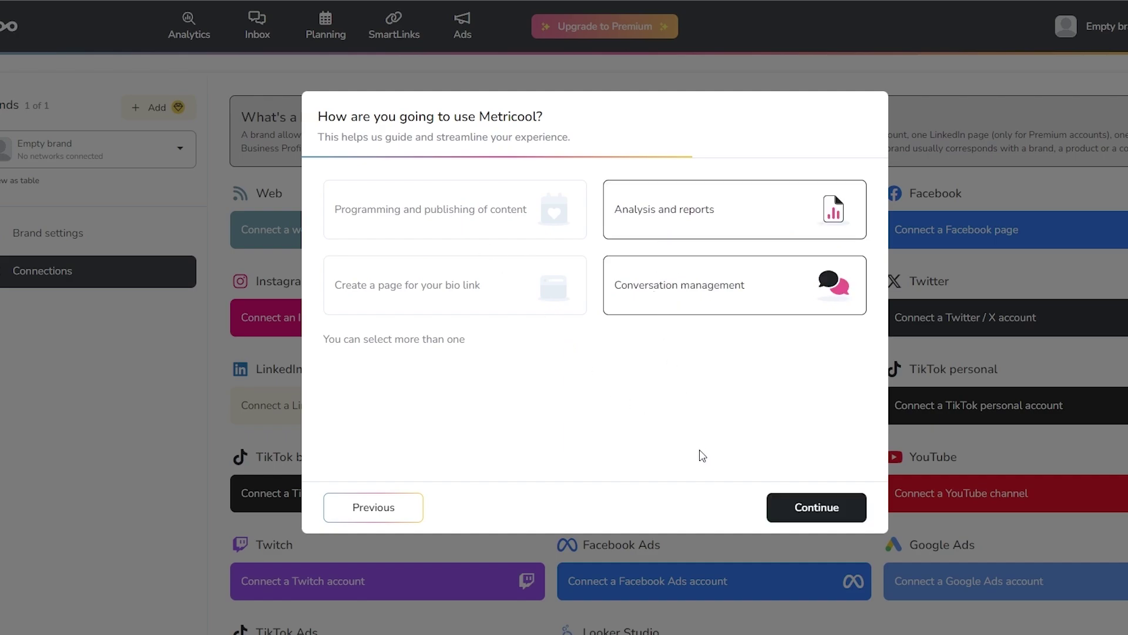
{"action": "left_click", "coordinate": [802, 510]}
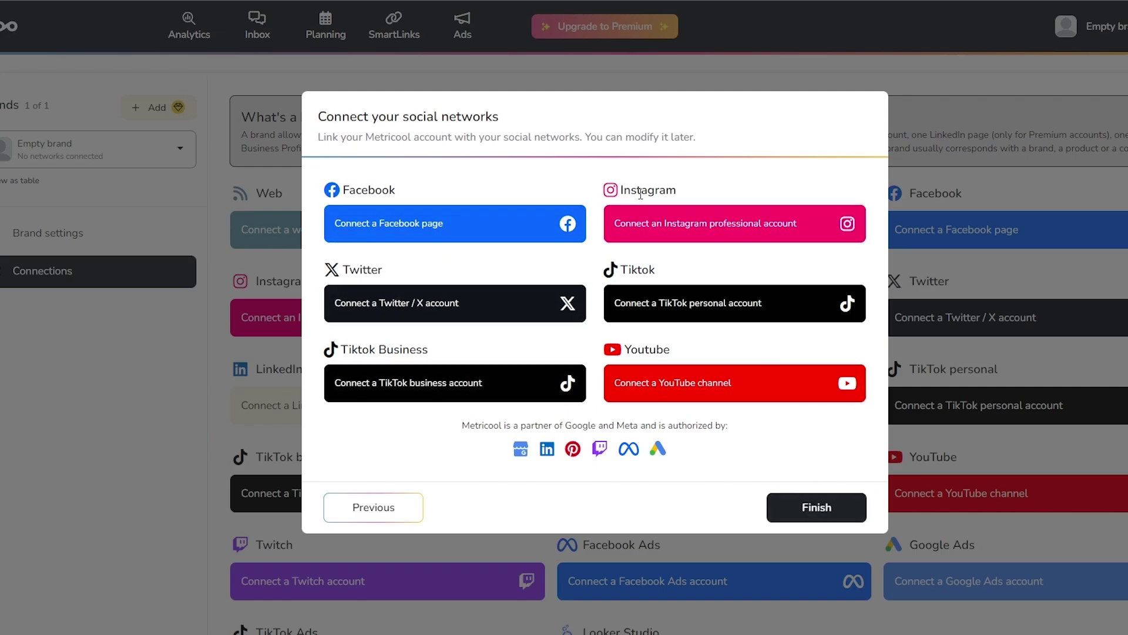
Look over the networks offered for connection, including Instagram, TikTok, Twitter, TikTok Business and Facebook
{"action": "left_click_drag", "start_coordinate": [631, 190], "coordinate": [695, 188]}
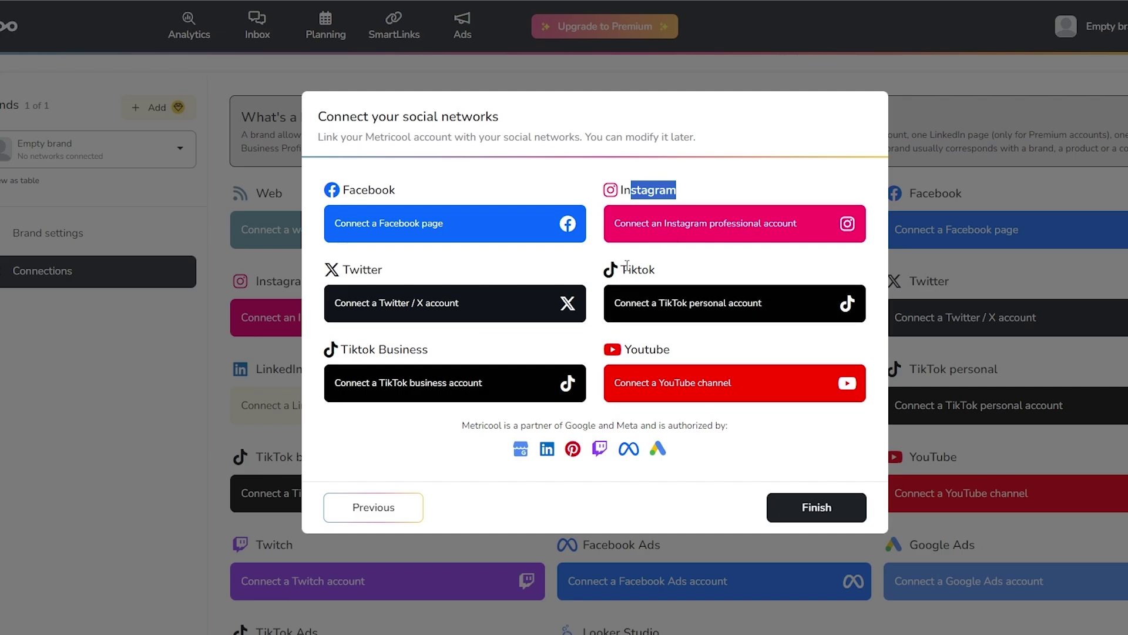
{"action": "left_click_drag", "start_coordinate": [627, 270], "coordinate": [665, 270]}
{"action": "left_click_drag", "start_coordinate": [356, 270], "coordinate": [380, 270]}
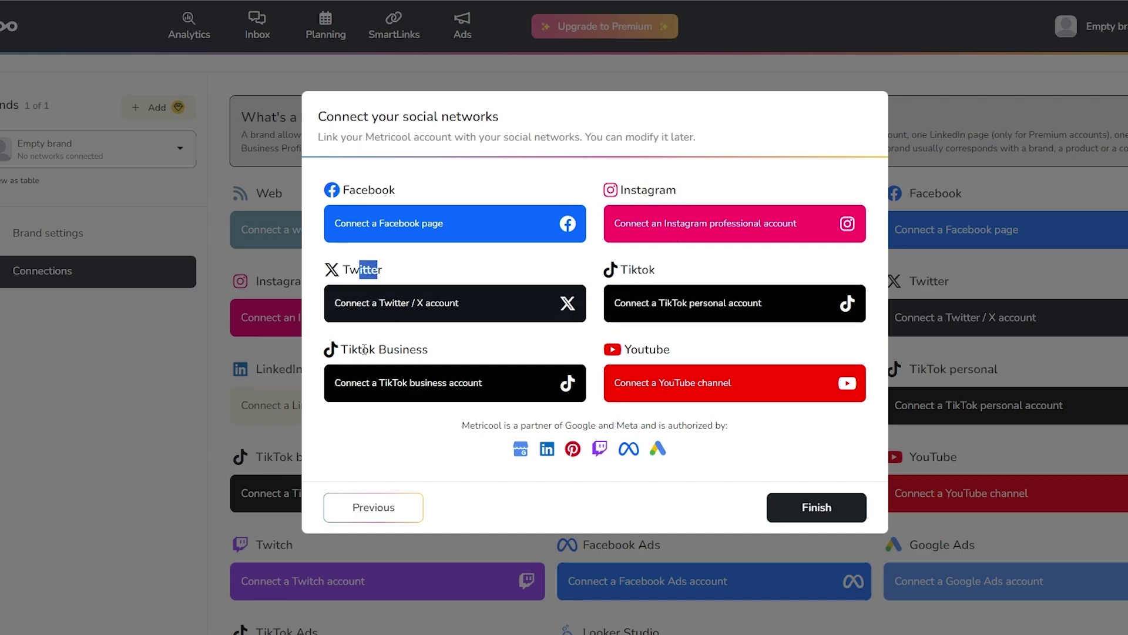
{"action": "left_click_drag", "start_coordinate": [362, 349], "coordinate": [425, 349]}
{"action": "left_click_drag", "start_coordinate": [356, 189], "coordinate": [439, 183]}
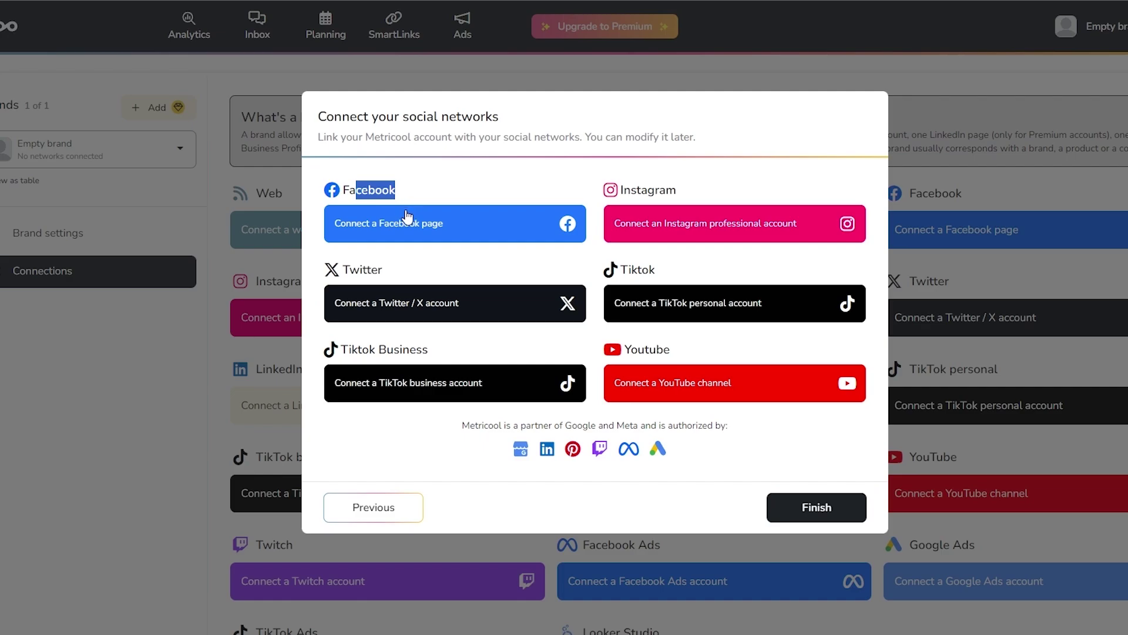
Connect a YouTube channel through the Google account, granting Metricool all the requested permissions
{"action": "left_click", "coordinate": [662, 382]}
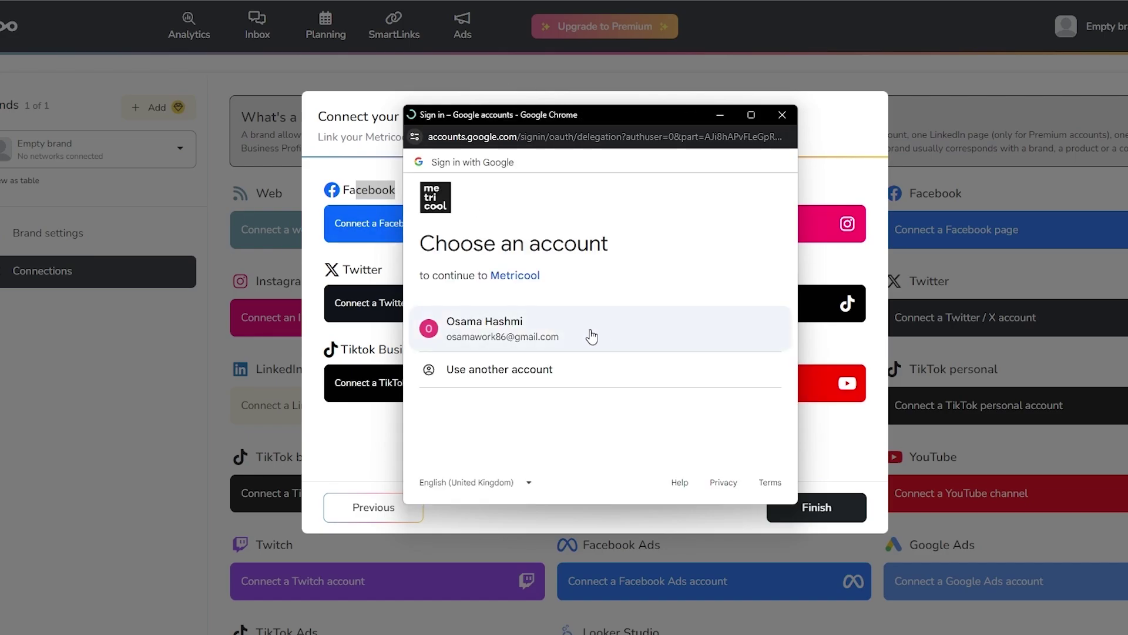
{"action": "left_click", "coordinate": [592, 336]}
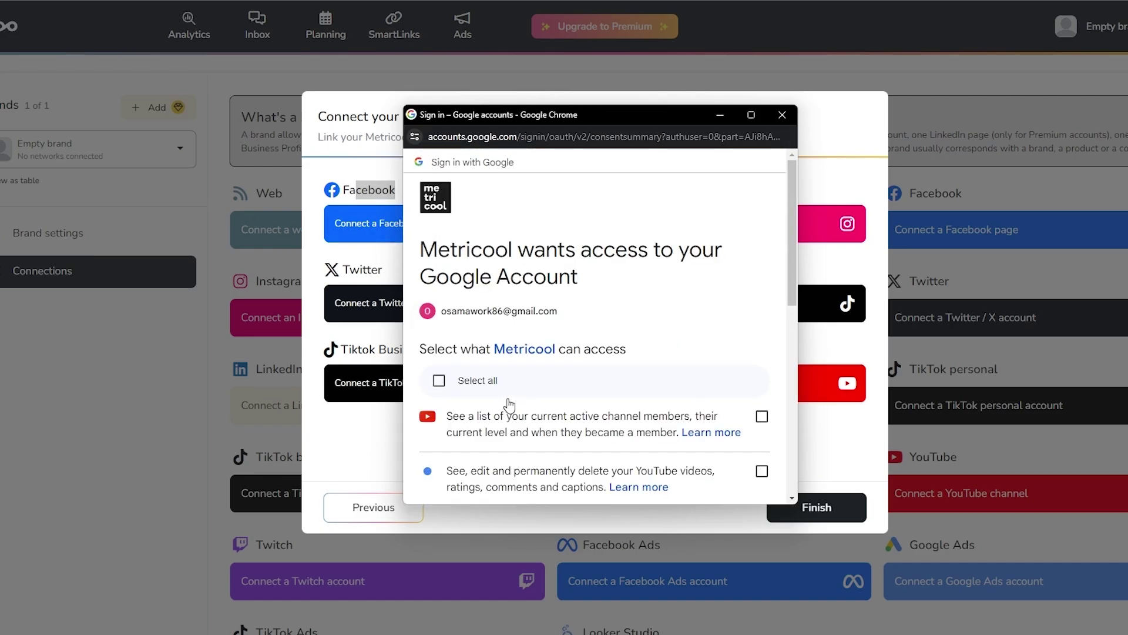
{"action": "left_click", "coordinate": [509, 406]}
{"action": "scroll", "coordinate": [509, 406], "scroll_direction": "down", "scroll_amount": 4}
{"action": "scroll", "coordinate": [502, 247], "scroll_direction": "up", "scroll_amount": 3}
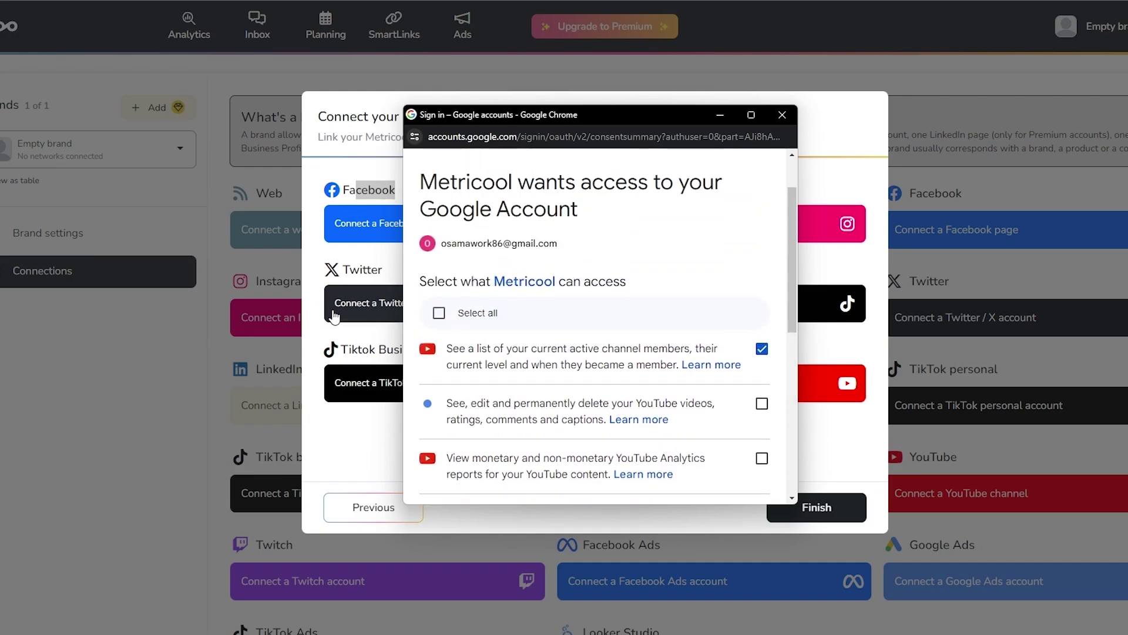
{"action": "left_click", "coordinate": [464, 313]}
{"action": "scroll", "coordinate": [588, 352], "scroll_direction": "down", "scroll_amount": 10}
{"action": "left_click", "coordinate": [669, 432]}
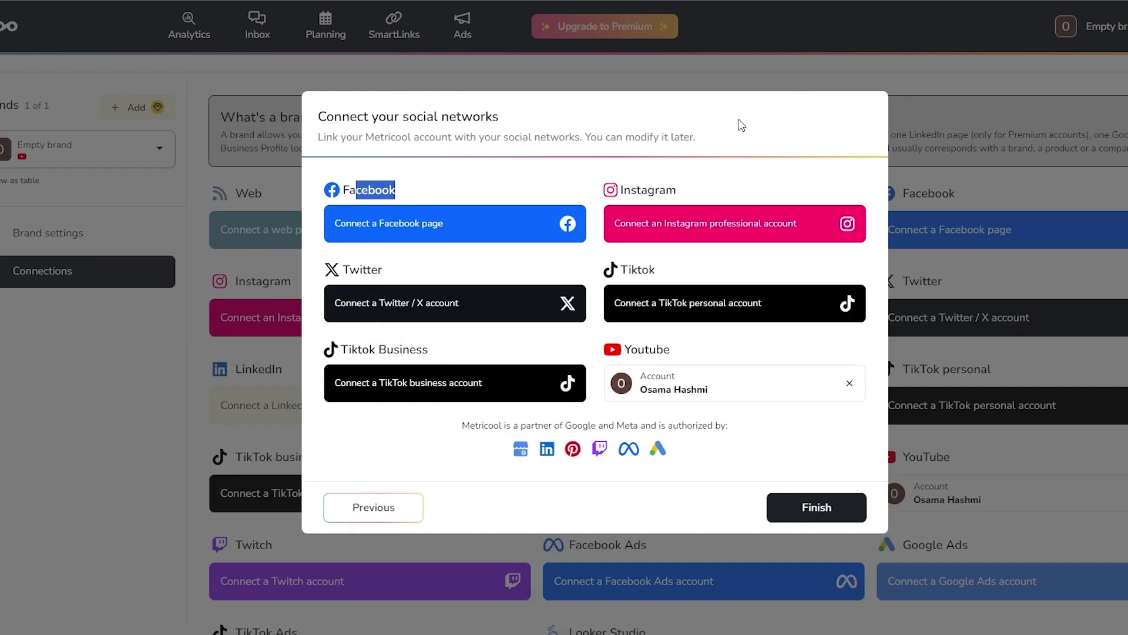
Look up TikTok on Google in a new browser tab
{"action": "key", "text": "ctrl+t"}
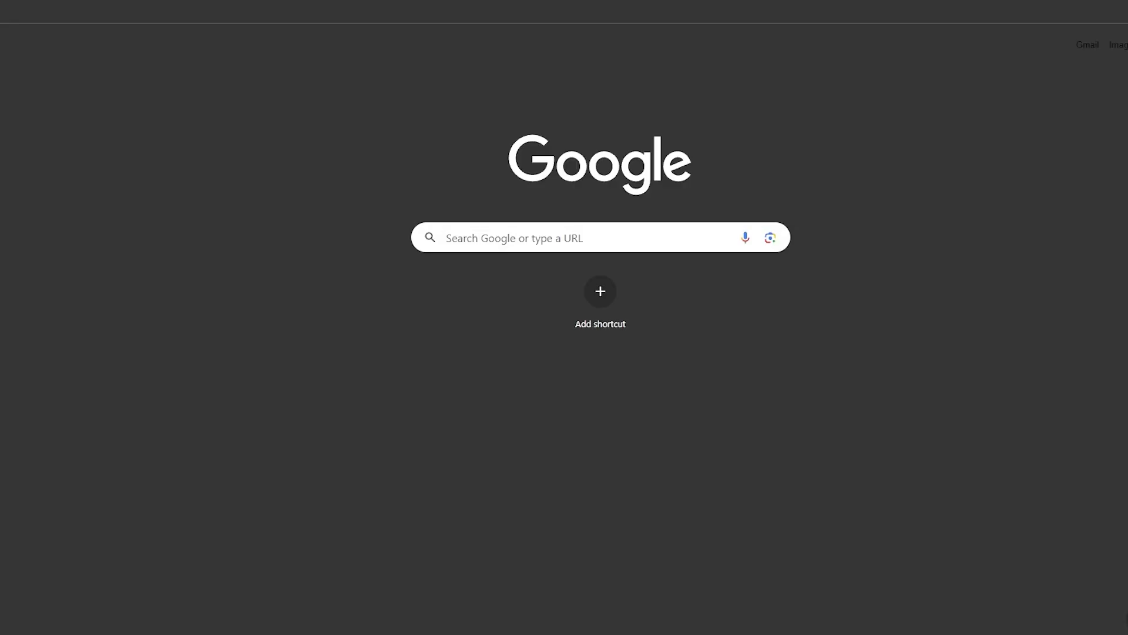
{"action": "type", "text": "tiktok b"}
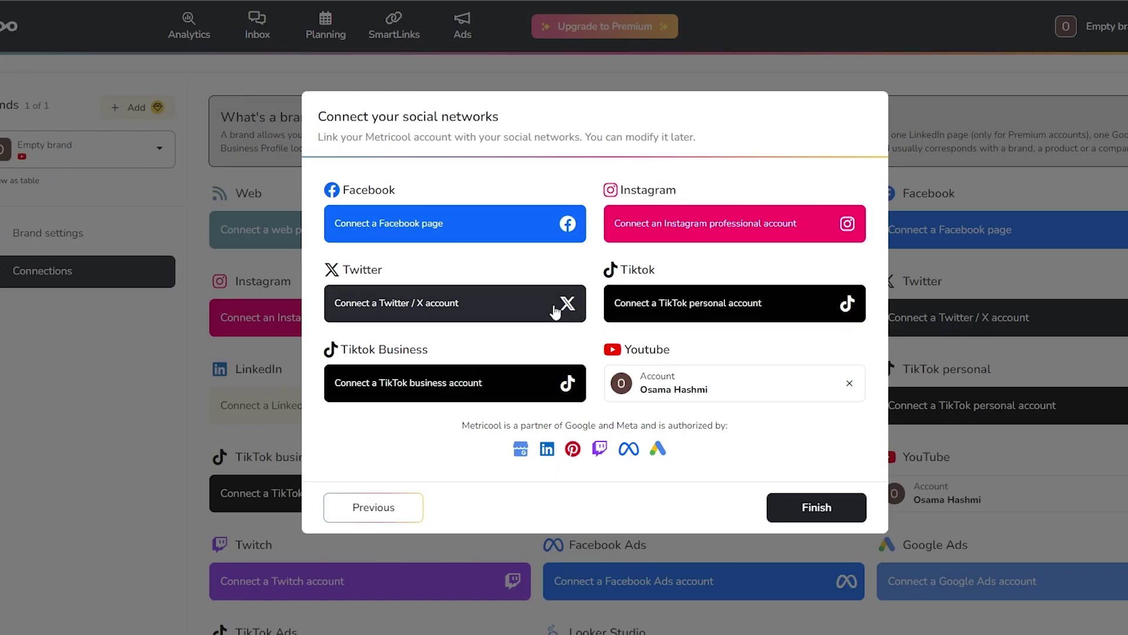
Open the Instagram professional account connection and read its Facebook page and account type requirements
{"action": "left_click", "coordinate": [694, 232]}
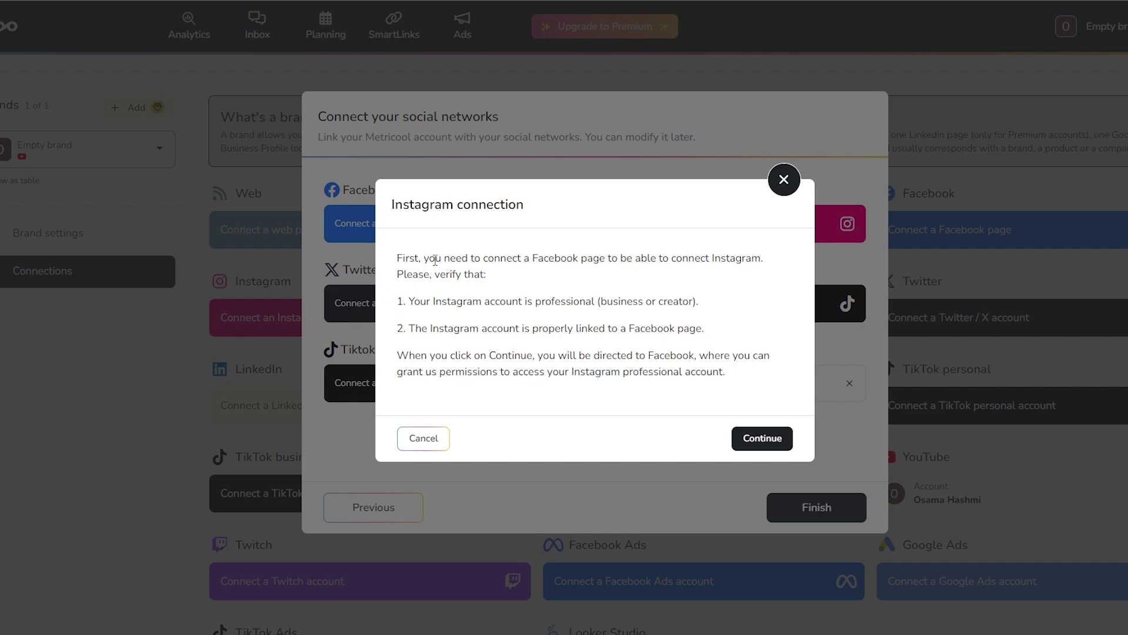
{"action": "left_click_drag", "start_coordinate": [425, 257], "coordinate": [623, 261]}
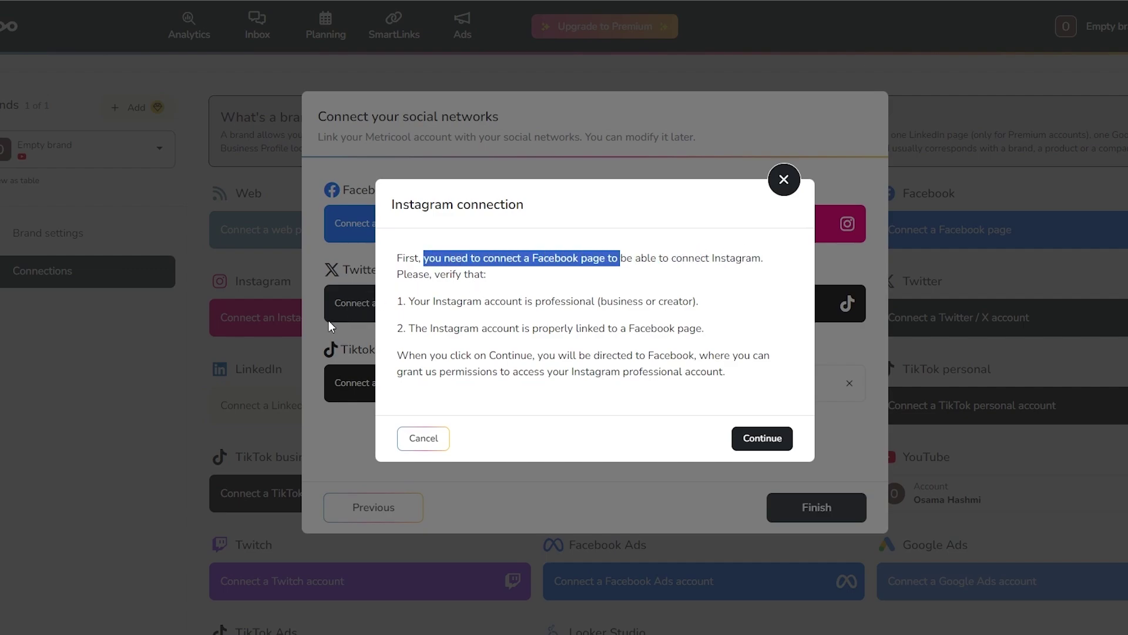
{"action": "left_click_drag", "start_coordinate": [442, 300], "coordinate": [698, 301]}
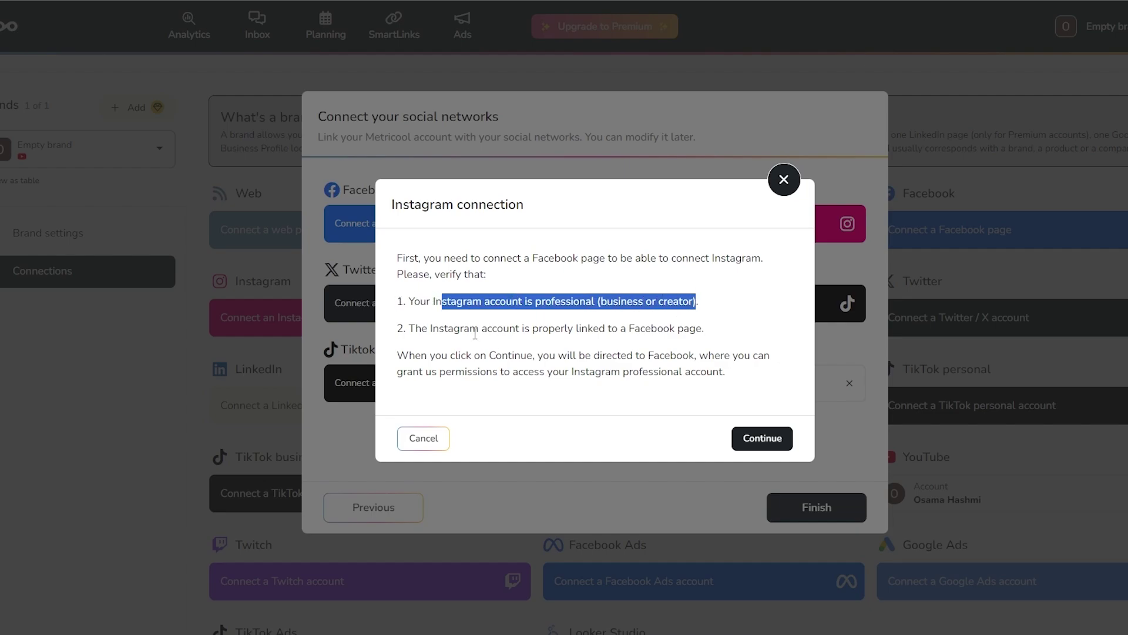
{"action": "left_click_drag", "start_coordinate": [444, 328], "coordinate": [624, 328]}
{"action": "left_click", "coordinate": [730, 327]}
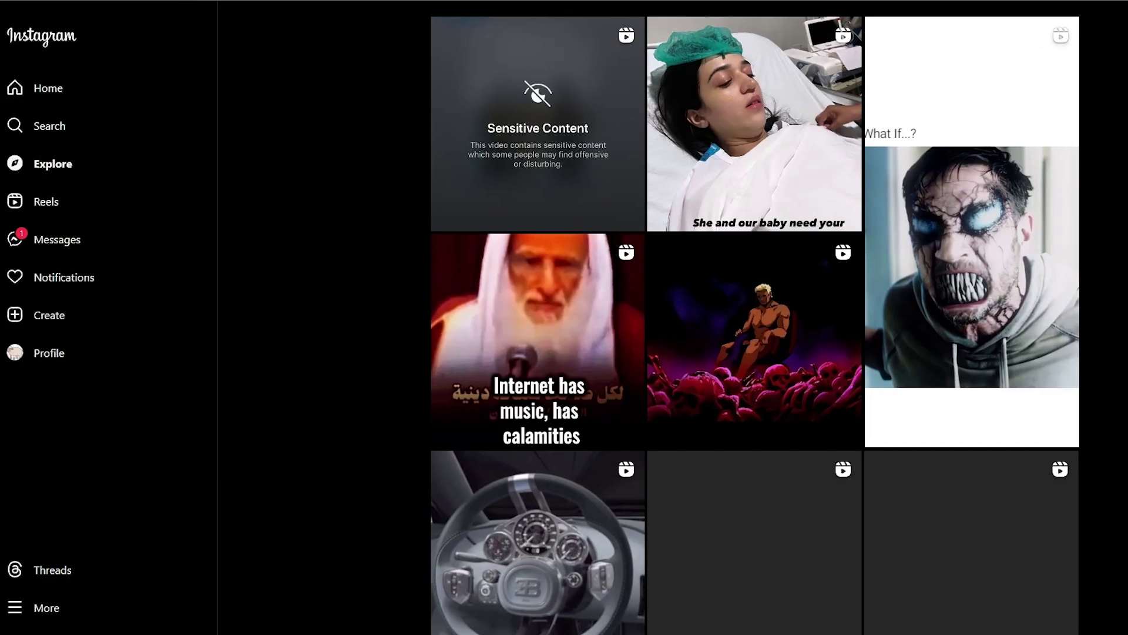
On Instagram, open the profile's professional account settings and look through them
{"action": "left_click", "coordinate": [57, 364]}
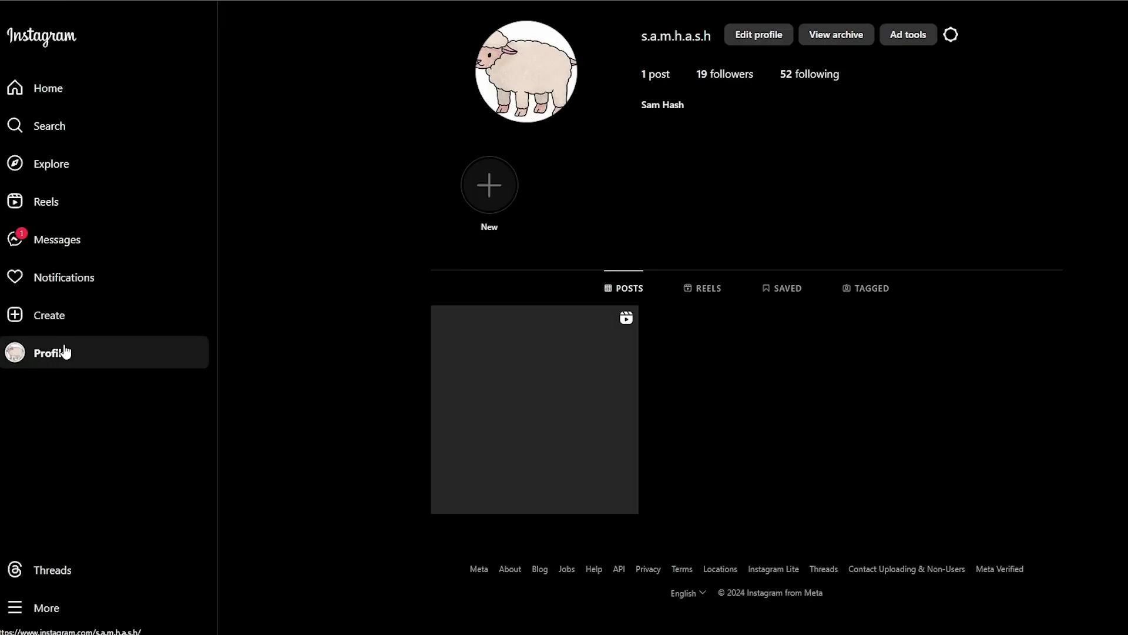
{"action": "left_click", "coordinate": [952, 35]}
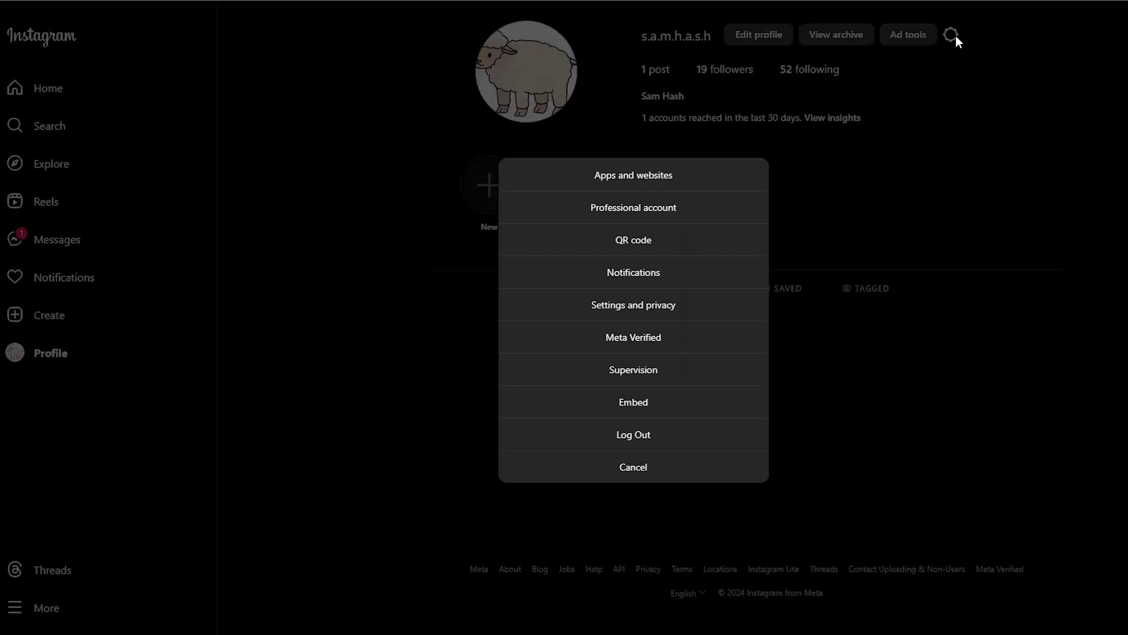
{"action": "left_click", "coordinate": [644, 214]}
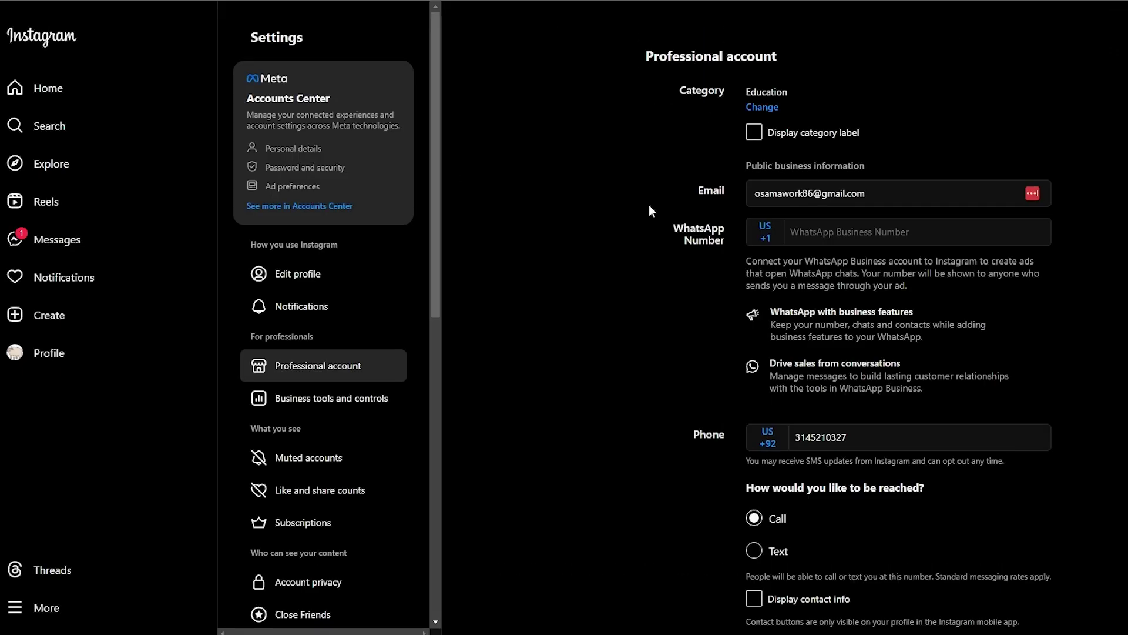
{"action": "scroll", "coordinate": [649, 205], "scroll_direction": "down", "scroll_amount": 3}
{"action": "scroll", "coordinate": [649, 209], "scroll_direction": "up", "scroll_amount": 3}
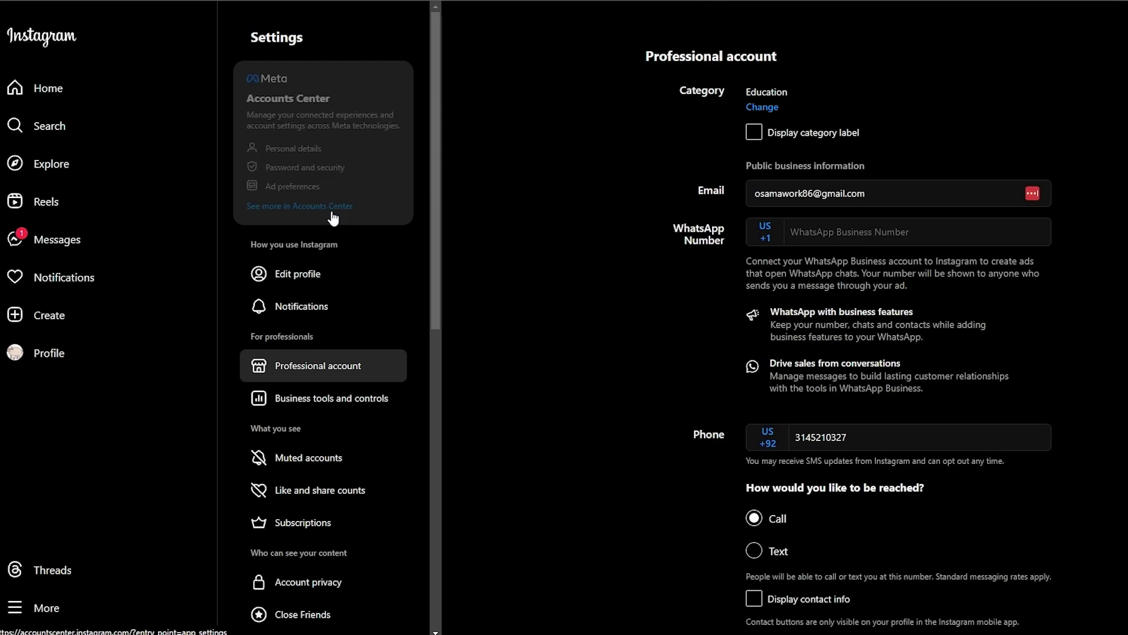
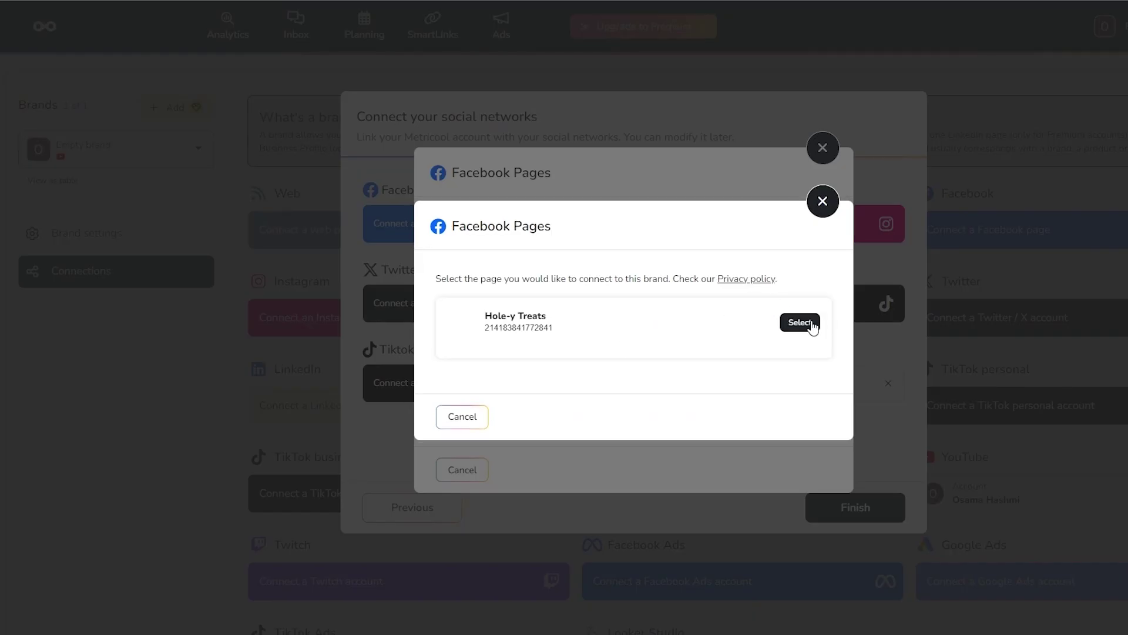
Select the Hole-y Treats Facebook page to connect to the brand
{"action": "left_click", "coordinate": [812, 325]}
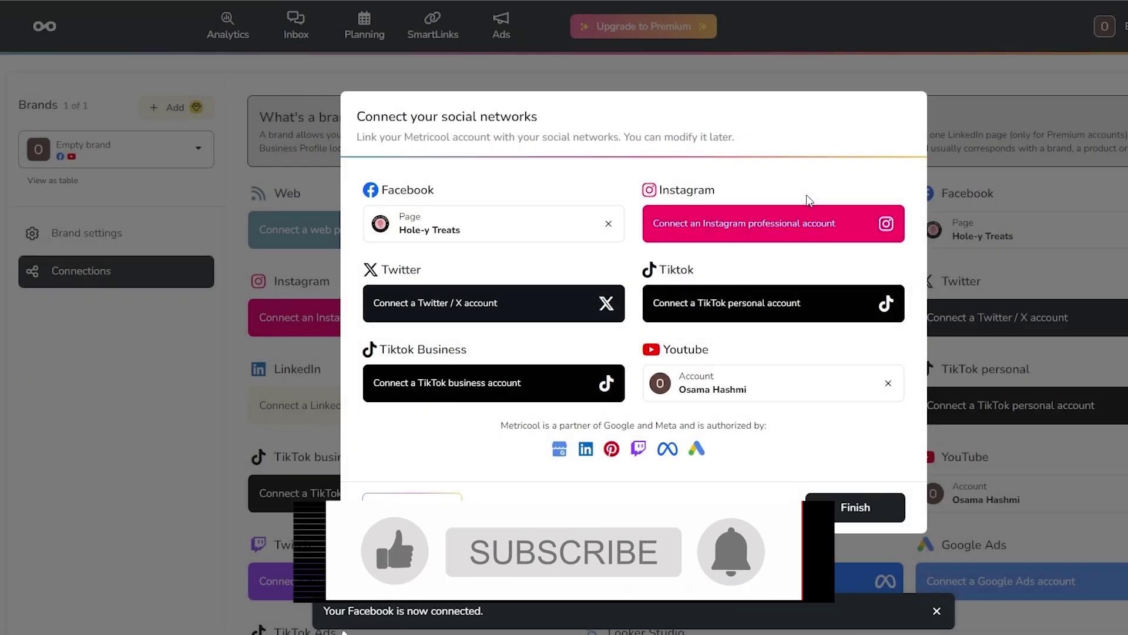
On Instagram, open the Accounts Center from the profile's professional account settings
{"action": "left_click", "coordinate": [746, 228]}
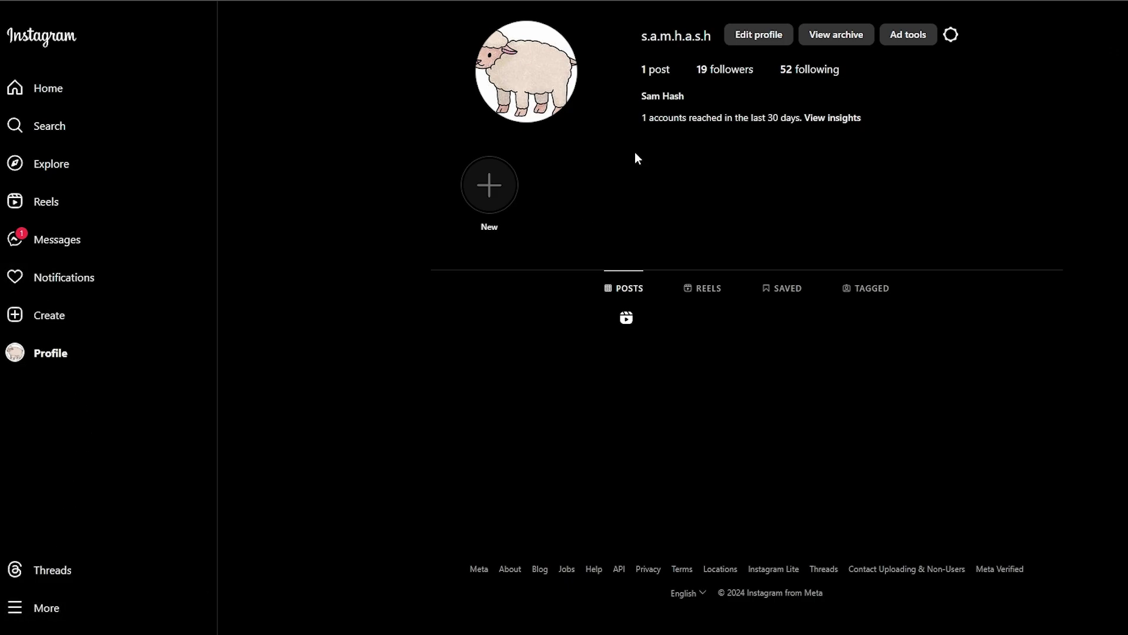
{"action": "left_click", "coordinate": [952, 35]}
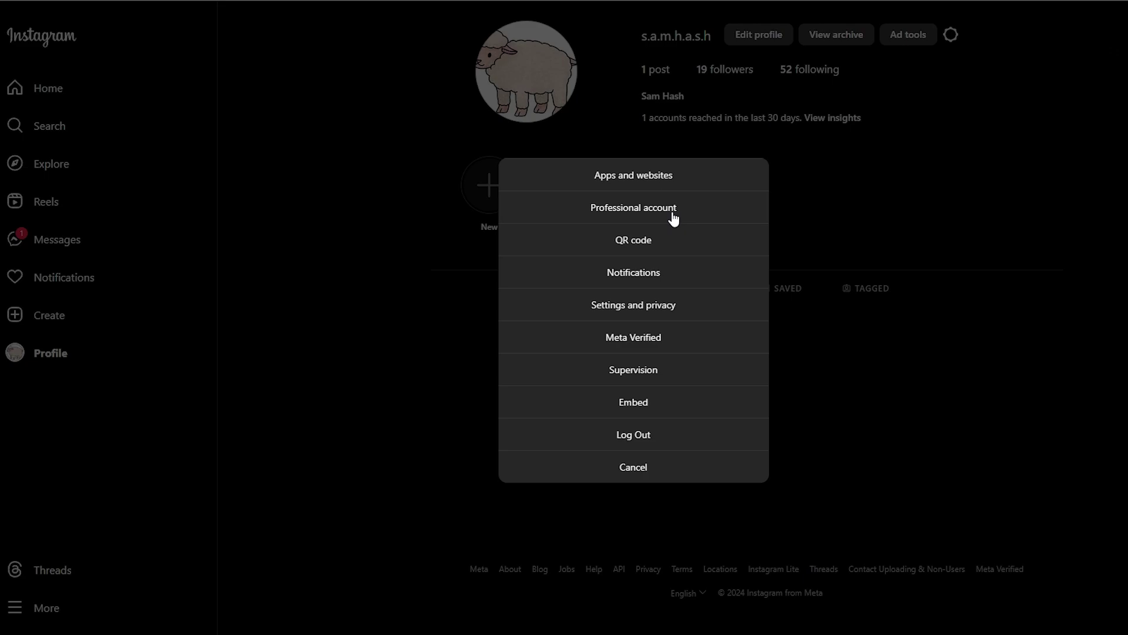
{"action": "left_click", "coordinate": [673, 218]}
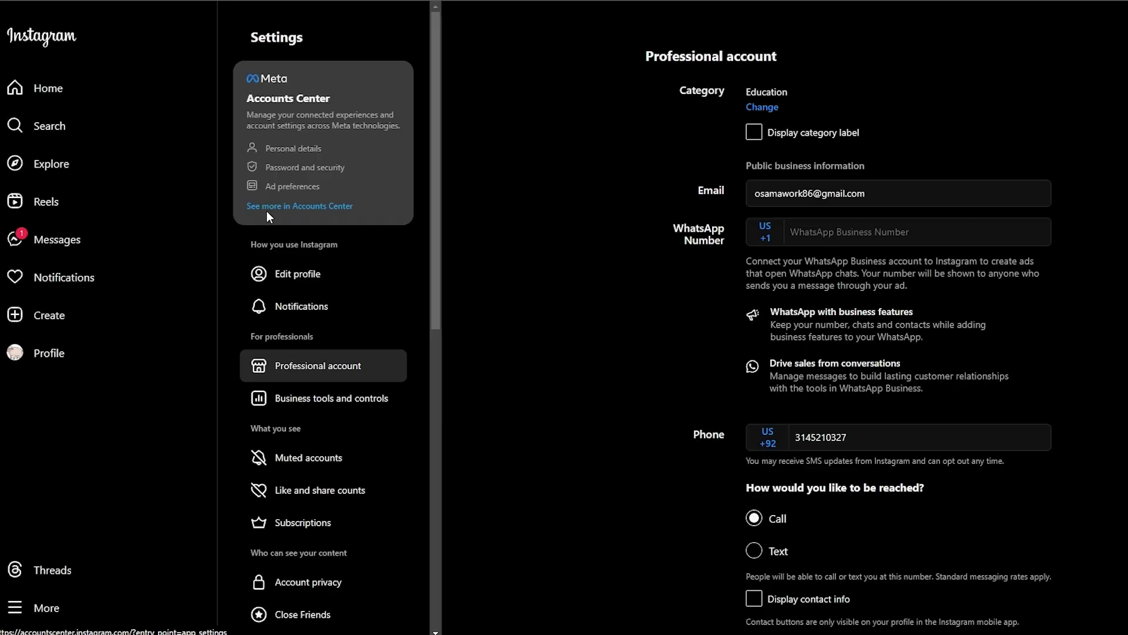
{"action": "left_click", "coordinate": [298, 187]}
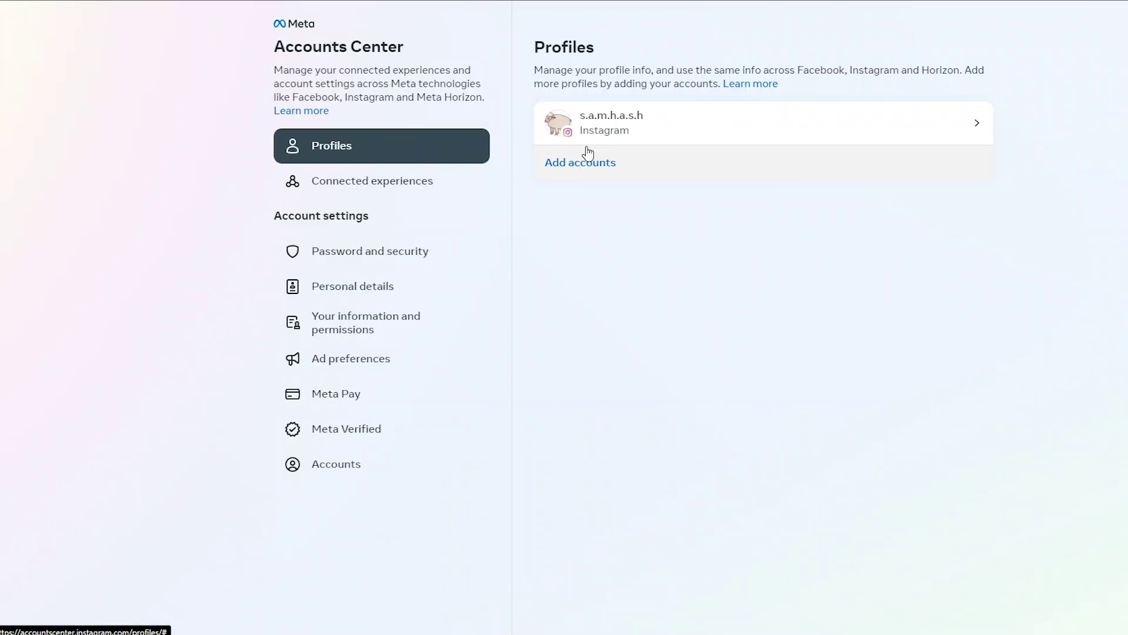
Add the Facebook account to the same Accounts Center as the Instagram profile
{"action": "left_click", "coordinate": [588, 154]}
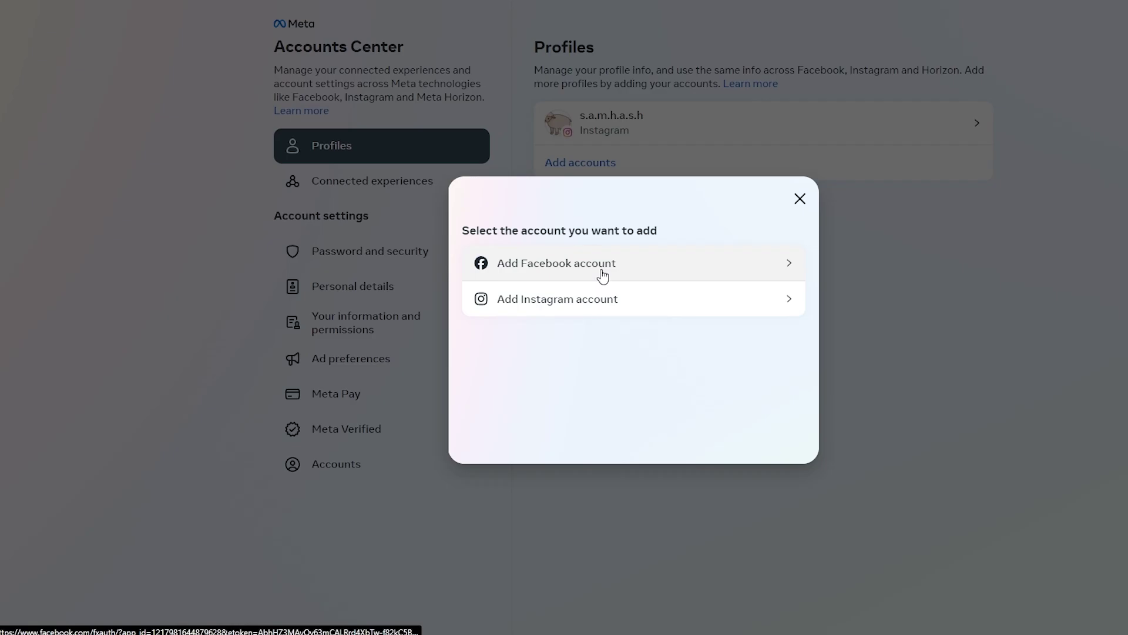
{"action": "left_click", "coordinate": [603, 275]}
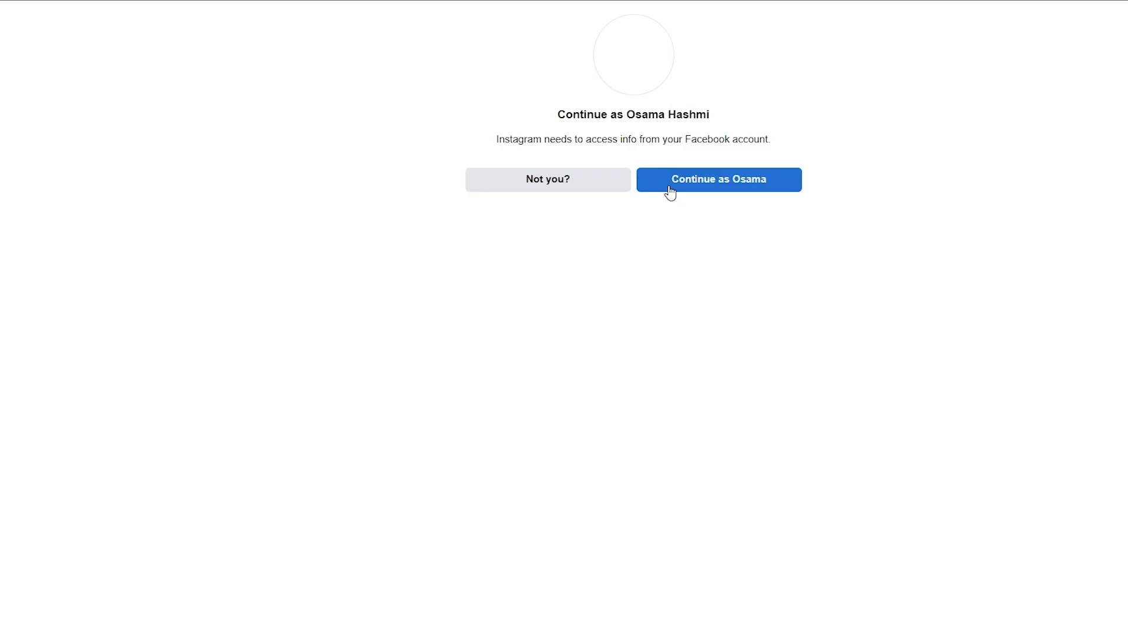
{"action": "left_click", "coordinate": [670, 183]}
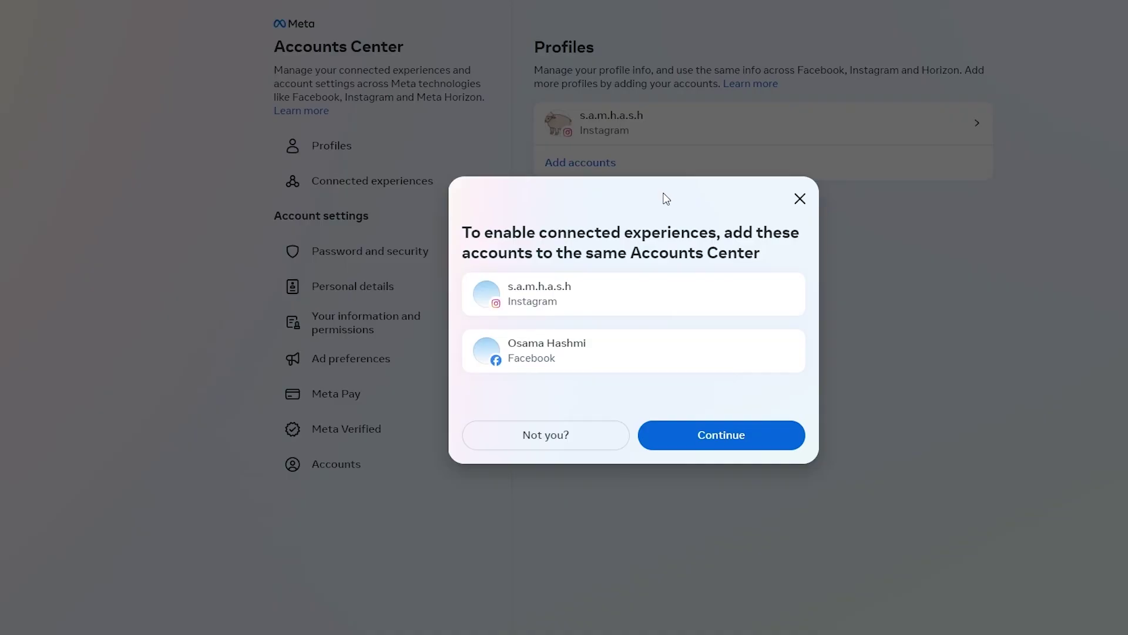
{"action": "left_click", "coordinate": [683, 446]}
{"action": "left_click", "coordinate": [725, 500]}
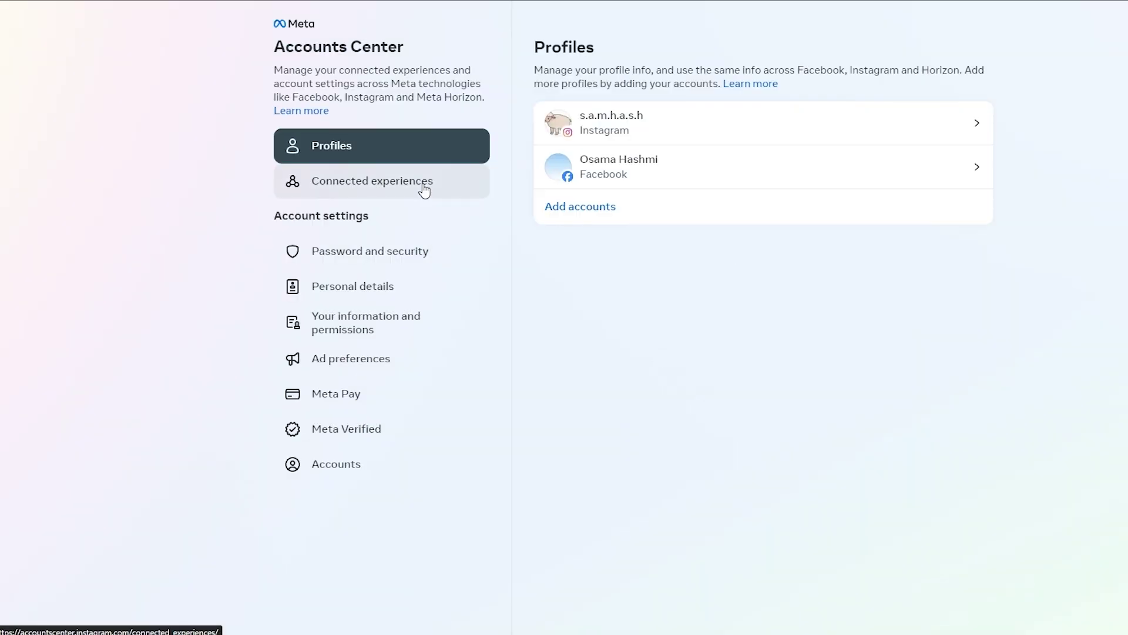
Open the connected experiences in the Accounts Center and check the sharing across profiles option
{"action": "left_click", "coordinate": [423, 190]}
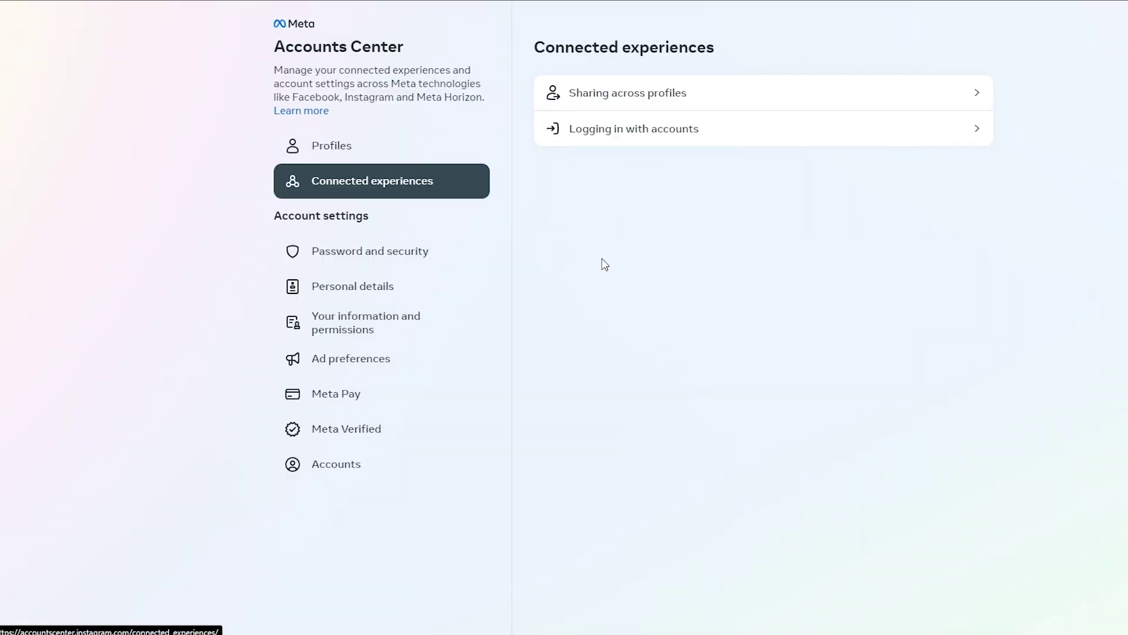
{"action": "left_click", "coordinate": [597, 104]}
{"action": "left_click", "coordinate": [534, 174]}
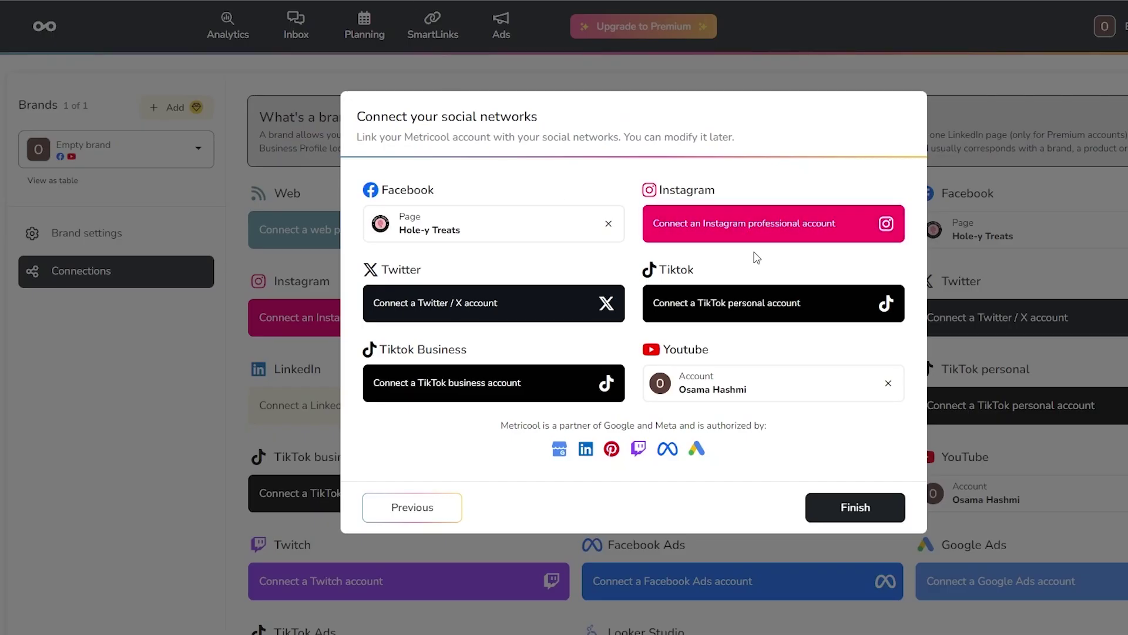
Back in Metricool, try to connect an Instagram professional account, cancel the profile selection and finish the social network setup
{"action": "left_click", "coordinate": [761, 238]}
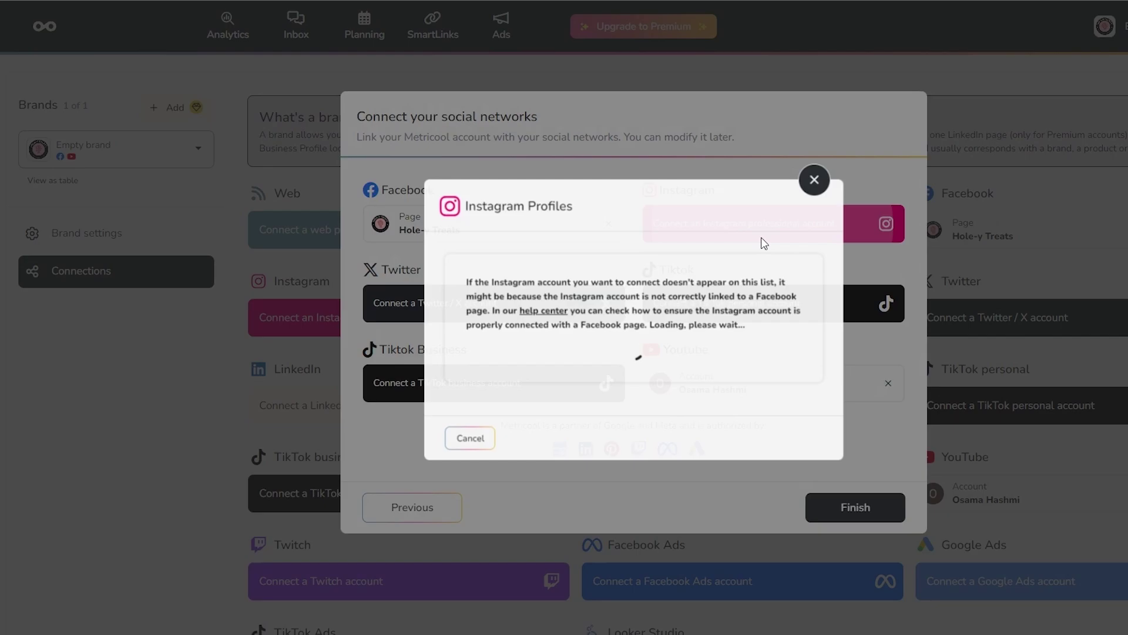
{"action": "left_click", "coordinate": [462, 443]}
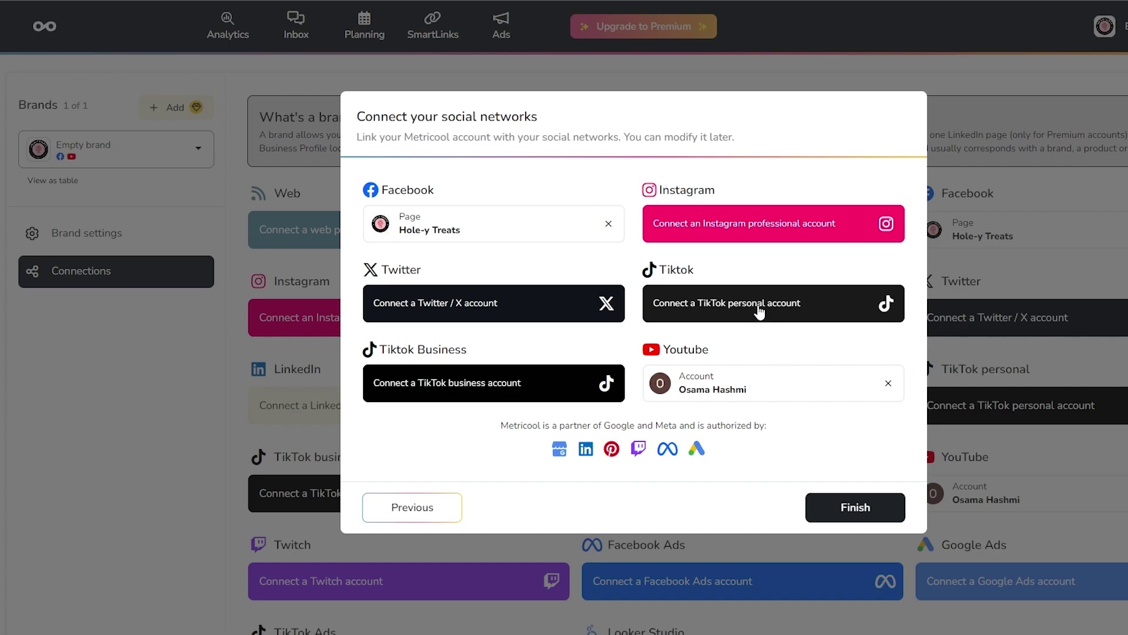
{"action": "left_click", "coordinate": [886, 515]}
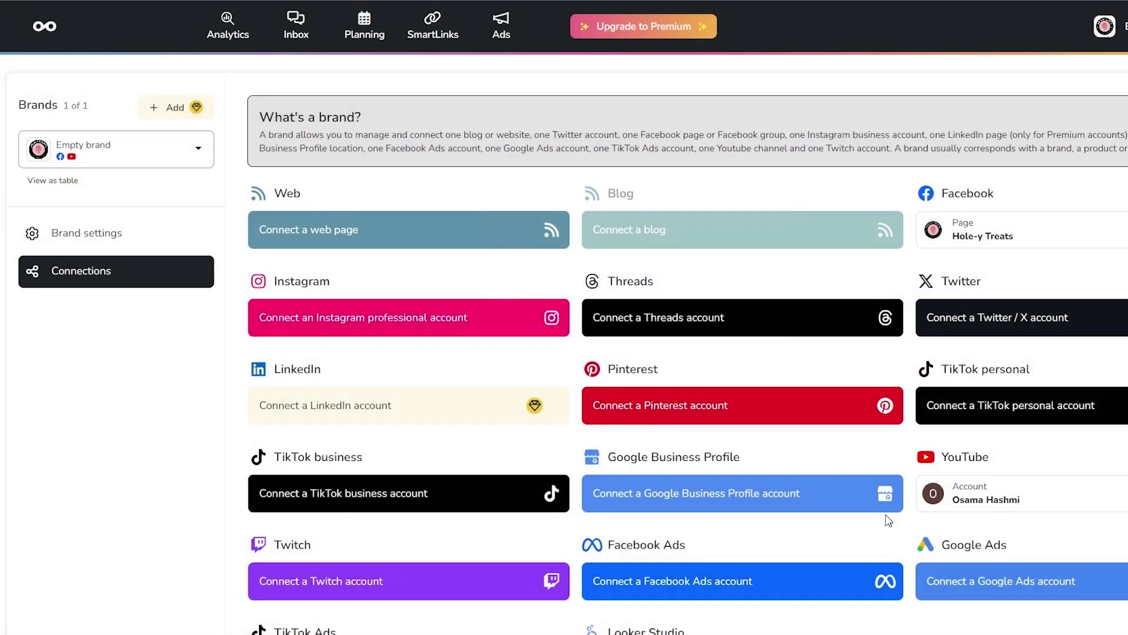
Look through the website, social network and ads accounts that can be connected to the brand
{"action": "scroll", "coordinate": [235, 354], "scroll_direction": "down", "scroll_amount": 1}
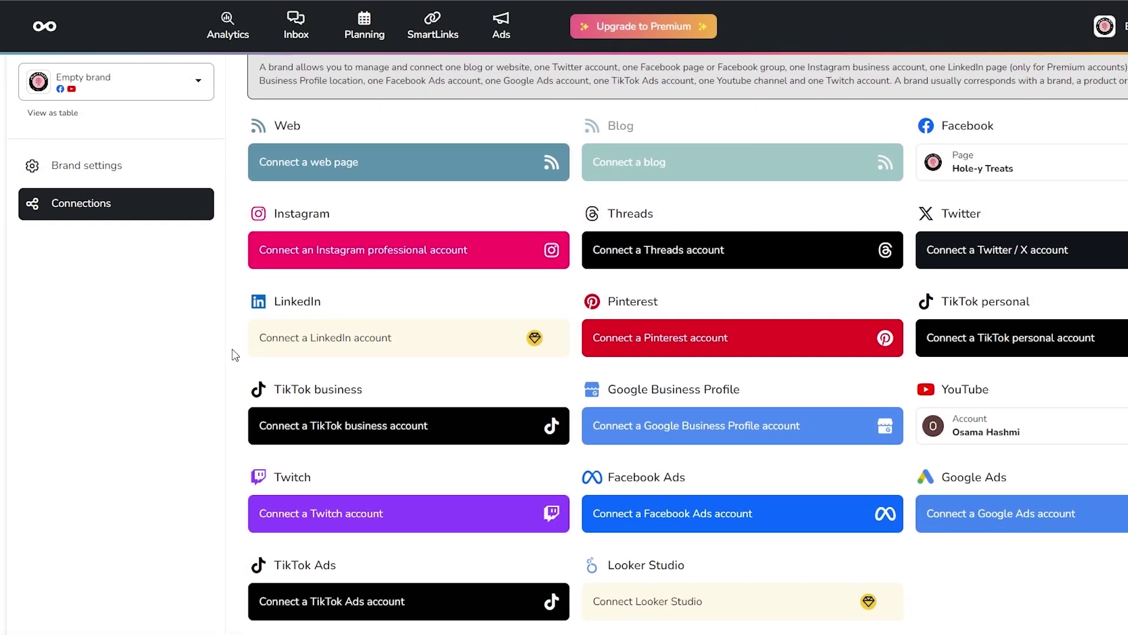
{"action": "scroll", "coordinate": [235, 354], "scroll_direction": "down", "scroll_amount": 1}
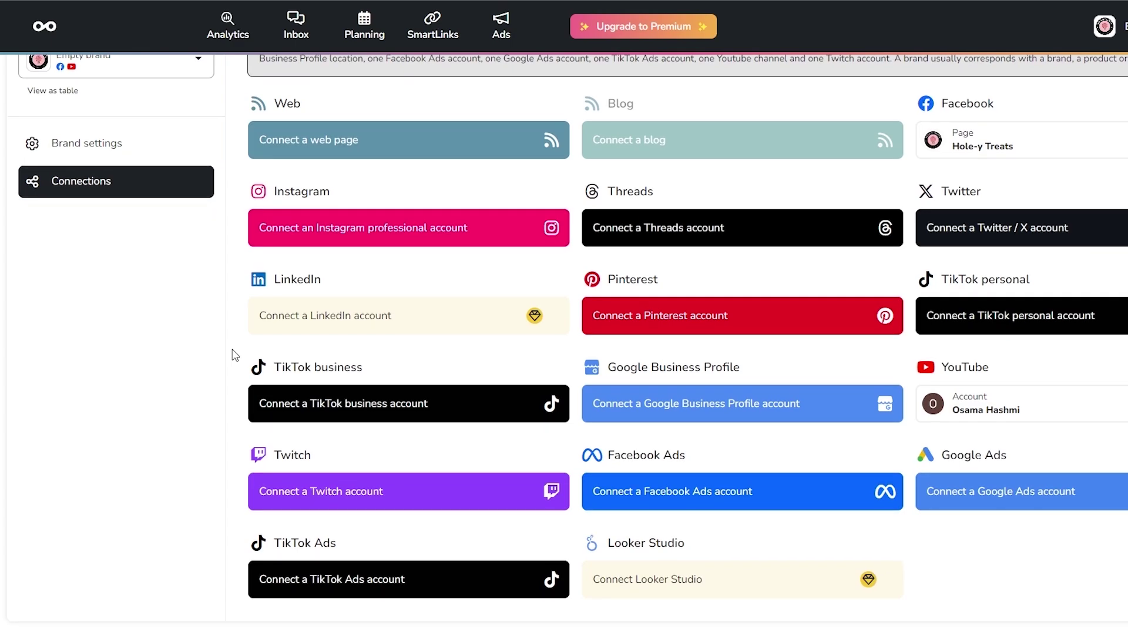
{"action": "scroll", "coordinate": [236, 354], "scroll_direction": "up", "scroll_amount": 2}
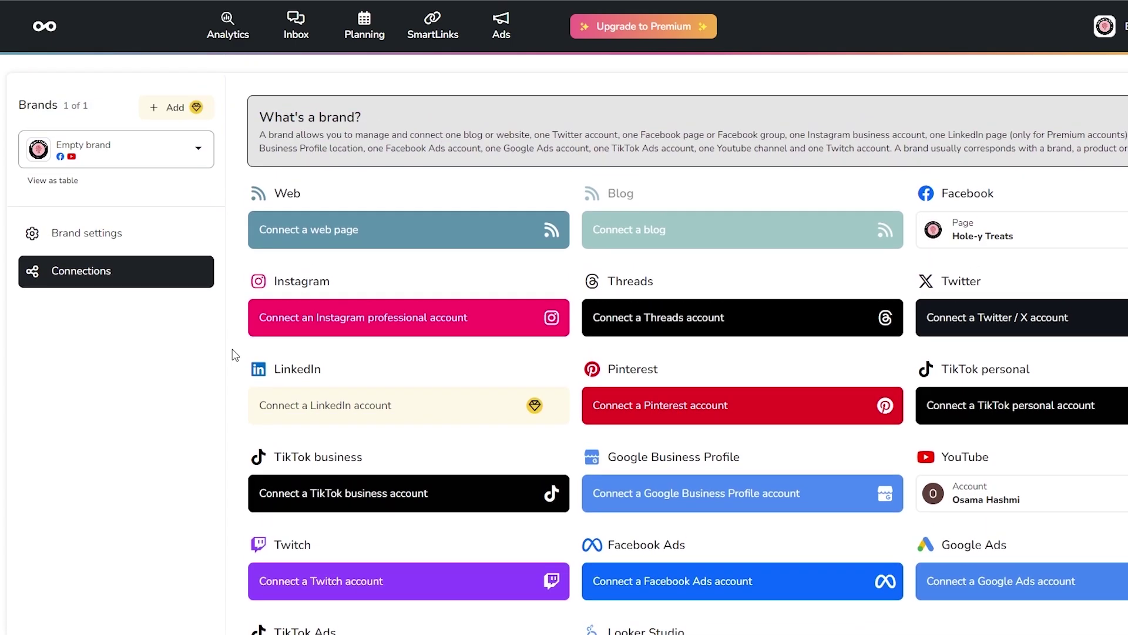
{"action": "scroll", "coordinate": [236, 355], "scroll_direction": "down", "scroll_amount": 2}
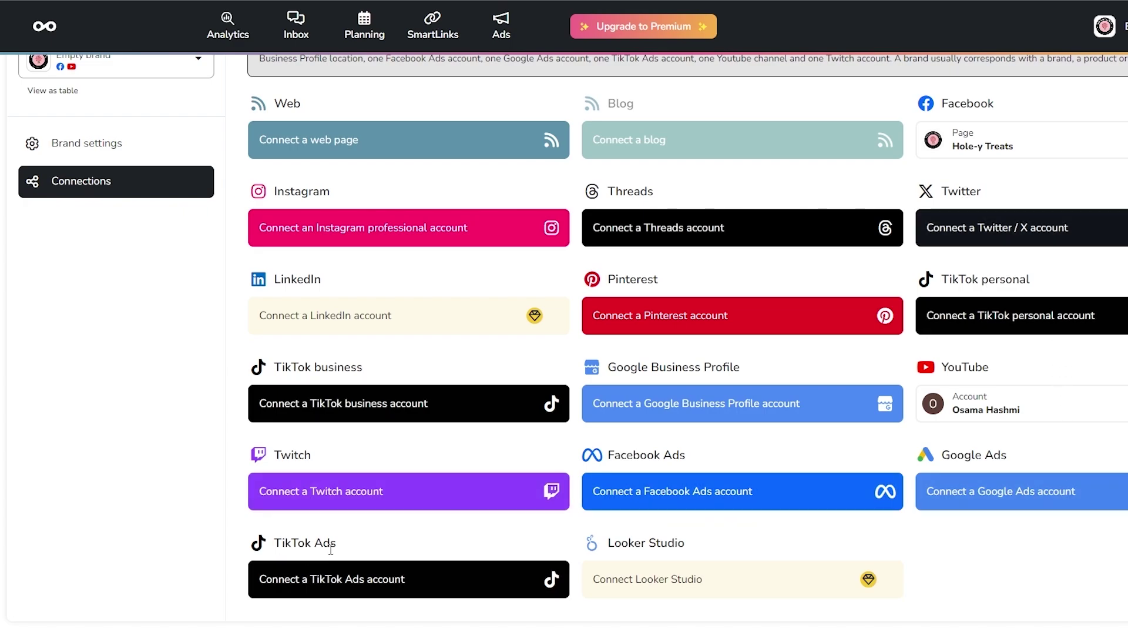
{"action": "scroll", "coordinate": [414, 376], "scroll_direction": "up", "scroll_amount": 2}
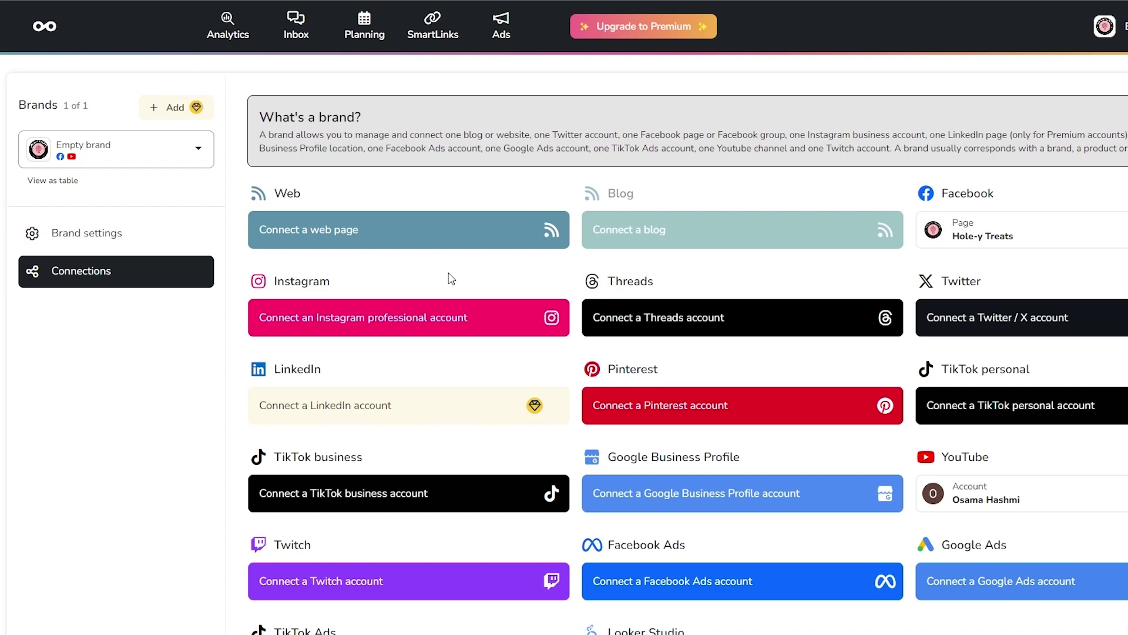
{"action": "scroll", "coordinate": [451, 279], "scroll_direction": "down", "scroll_amount": 2}
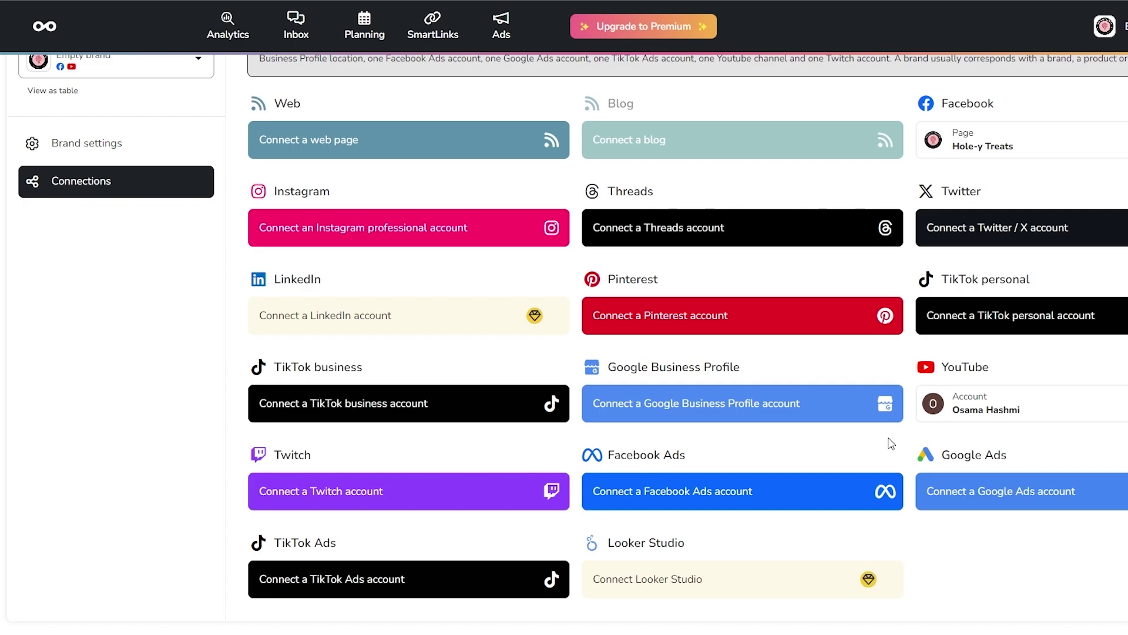
{"action": "scroll", "coordinate": [255, 486], "scroll_direction": "up", "scroll_amount": 2}
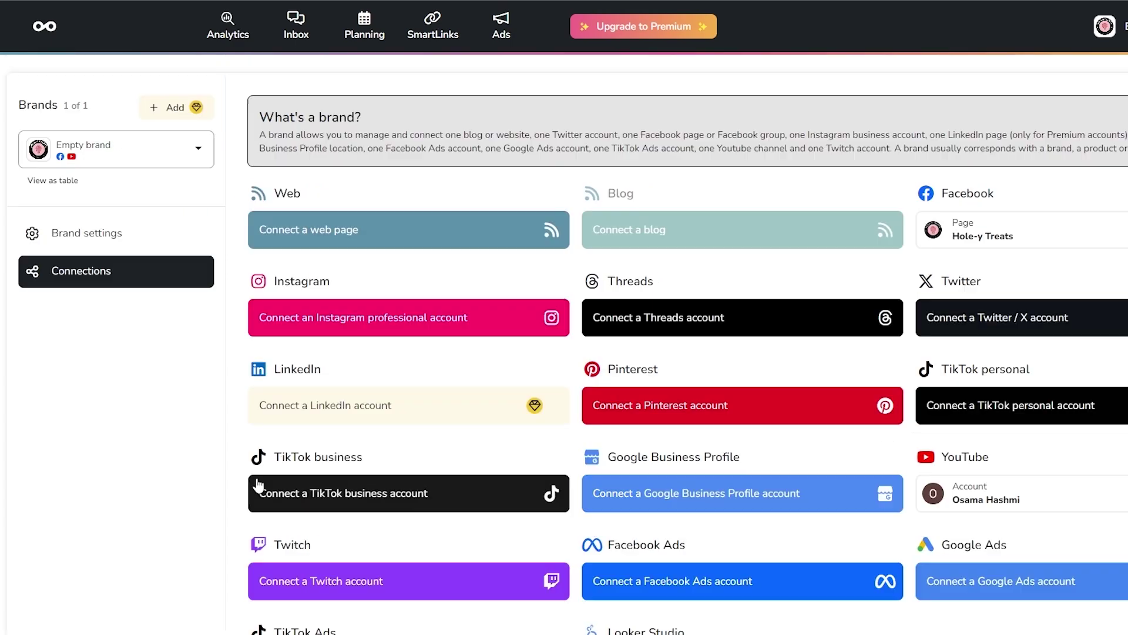
Check which brands are available in the brand selector
{"action": "left_click", "coordinate": [177, 157]}
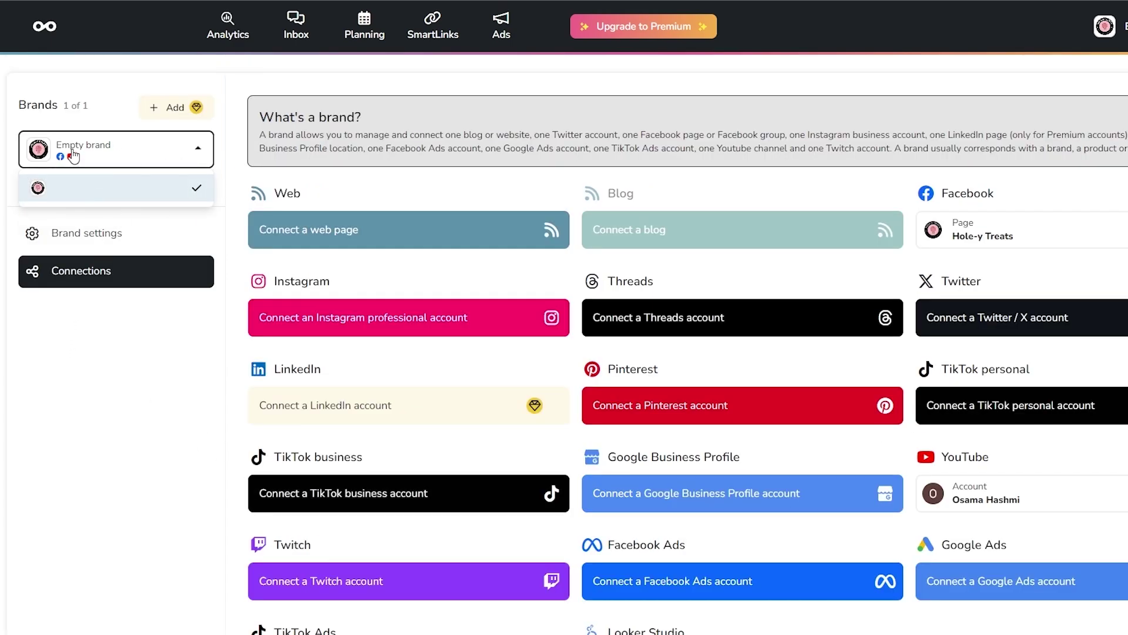
{"action": "left_click", "coordinate": [97, 116]}
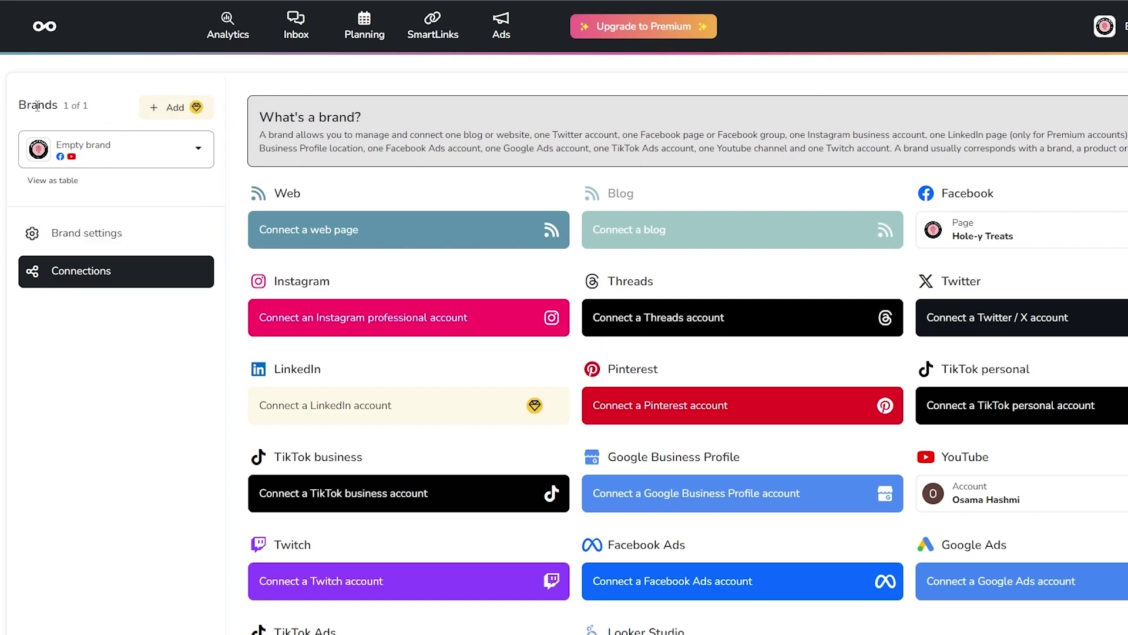
{"action": "left_click", "coordinate": [95, 154]}
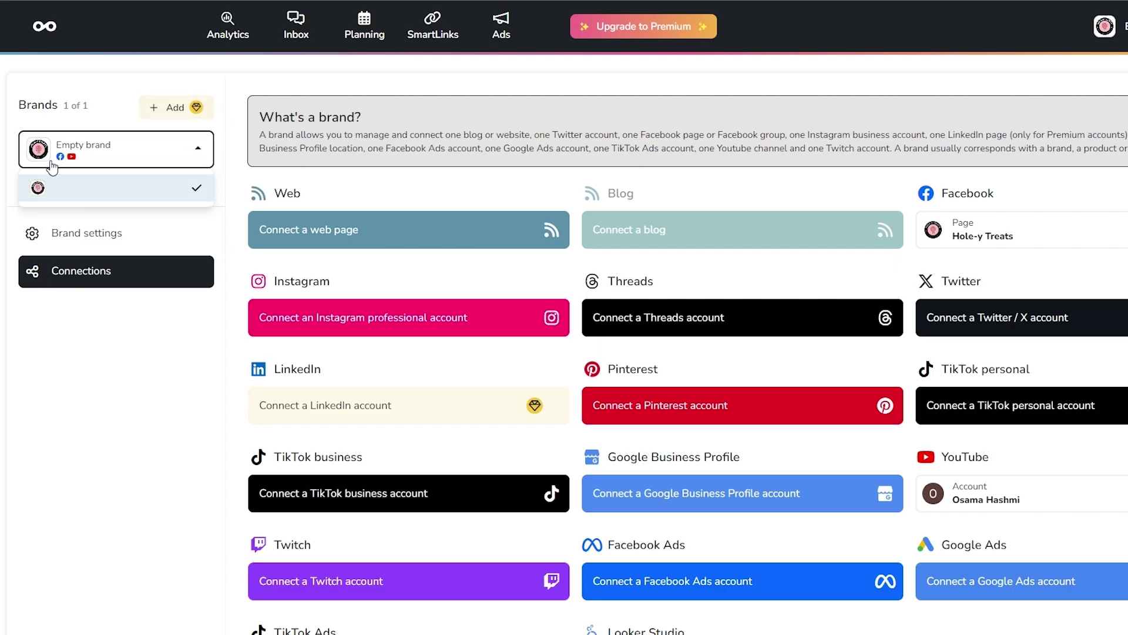
{"action": "left_click", "coordinate": [70, 156]}
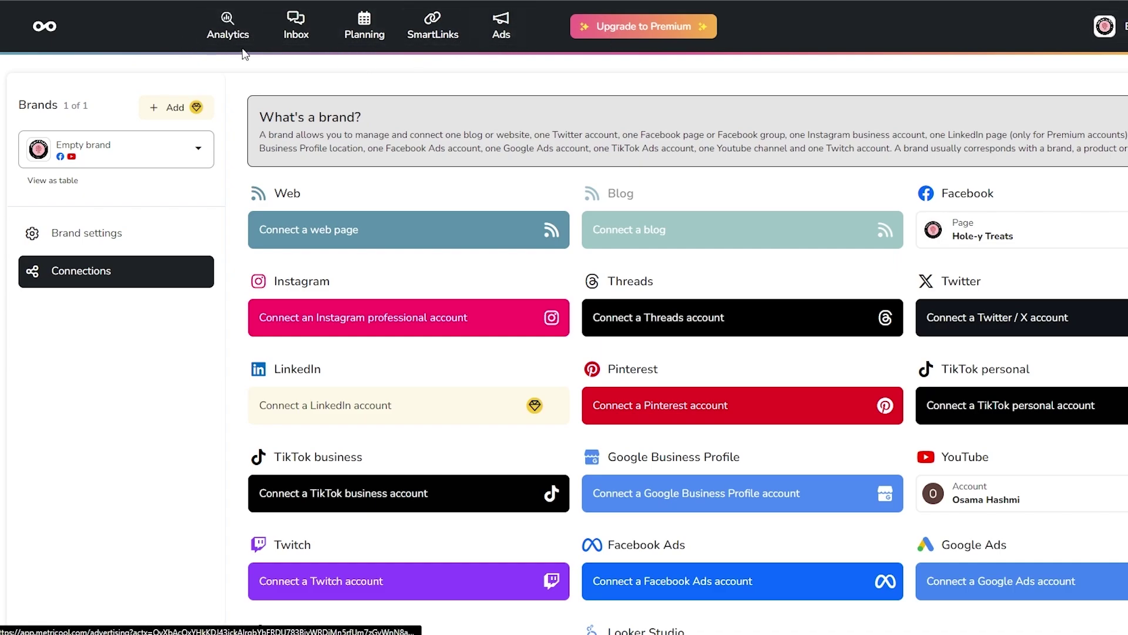
Open the analytics and save the engagement ratio formula as Ratio x 100
{"action": "left_click", "coordinate": [216, 36]}
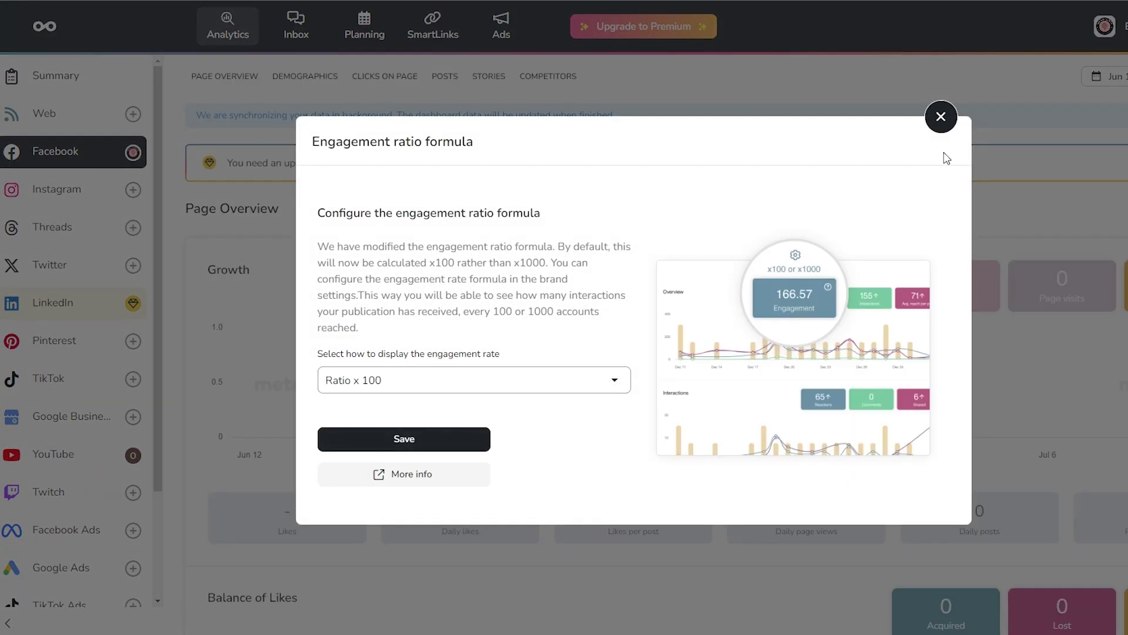
{"action": "left_click", "coordinate": [427, 440]}
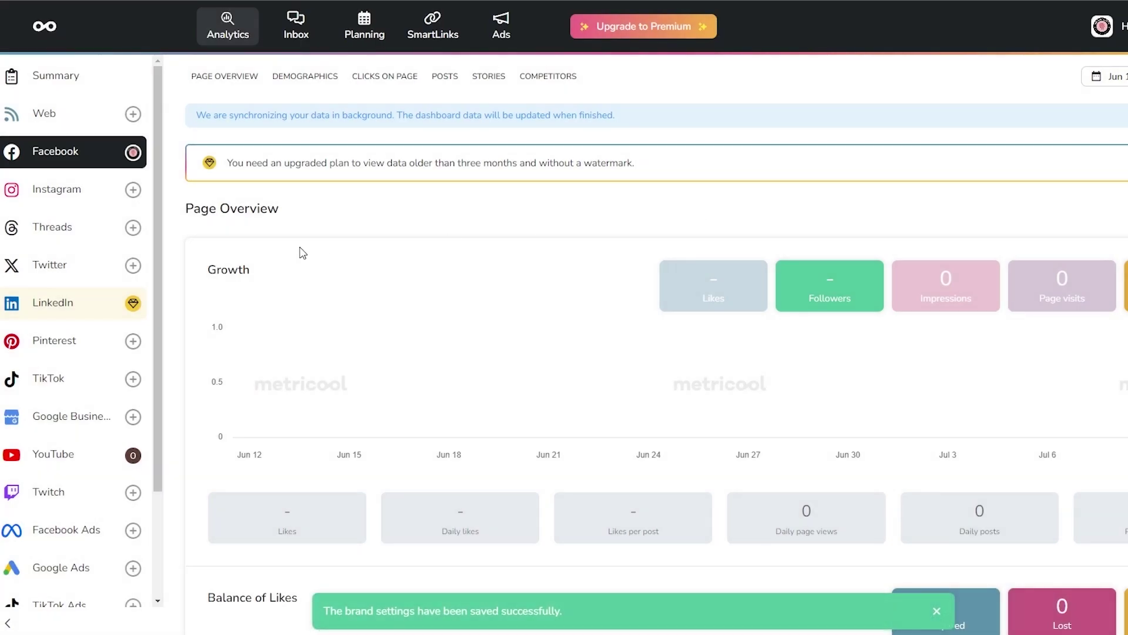
Examine the Facebook page's growth, demographics, clicks and posts analytics, and look over the list of networks
{"action": "scroll", "coordinate": [629, 329], "scroll_direction": "down", "scroll_amount": 10}
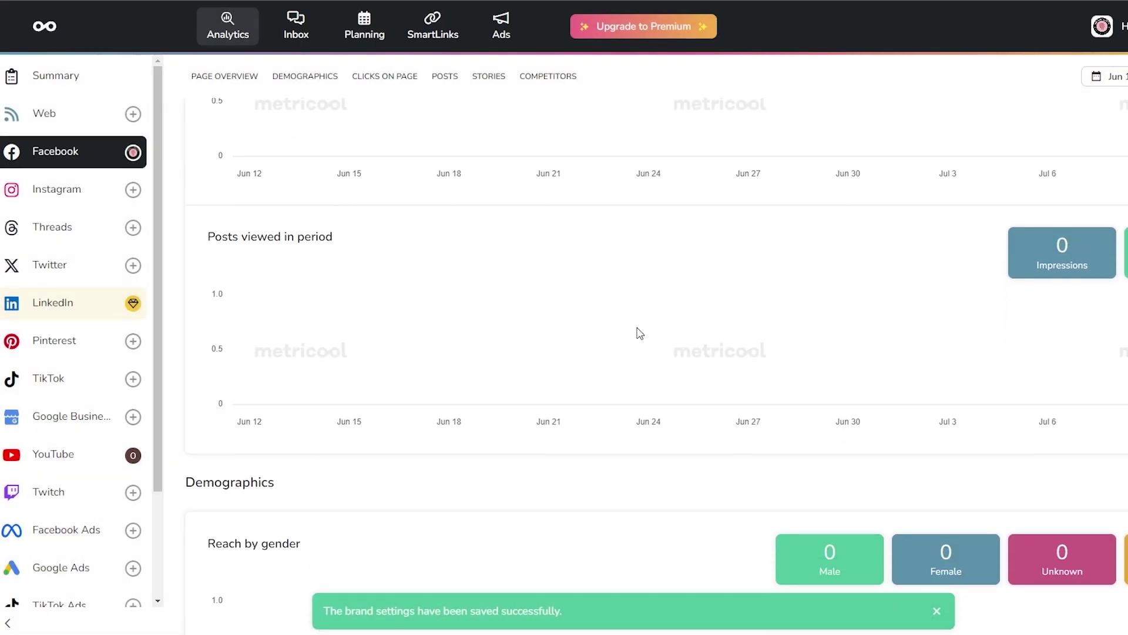
{"action": "scroll", "coordinate": [640, 333], "scroll_direction": "up", "scroll_amount": 6}
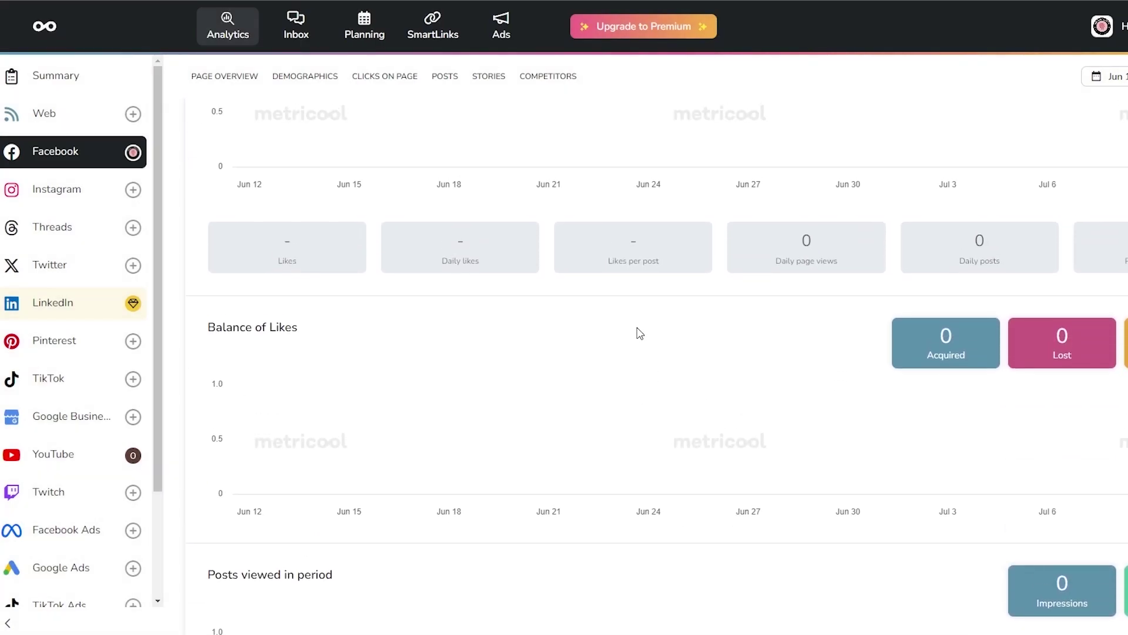
{"action": "scroll", "coordinate": [662, 320], "scroll_direction": "down", "scroll_amount": 7}
{"action": "scroll", "coordinate": [664, 320], "scroll_direction": "down", "scroll_amount": 9}
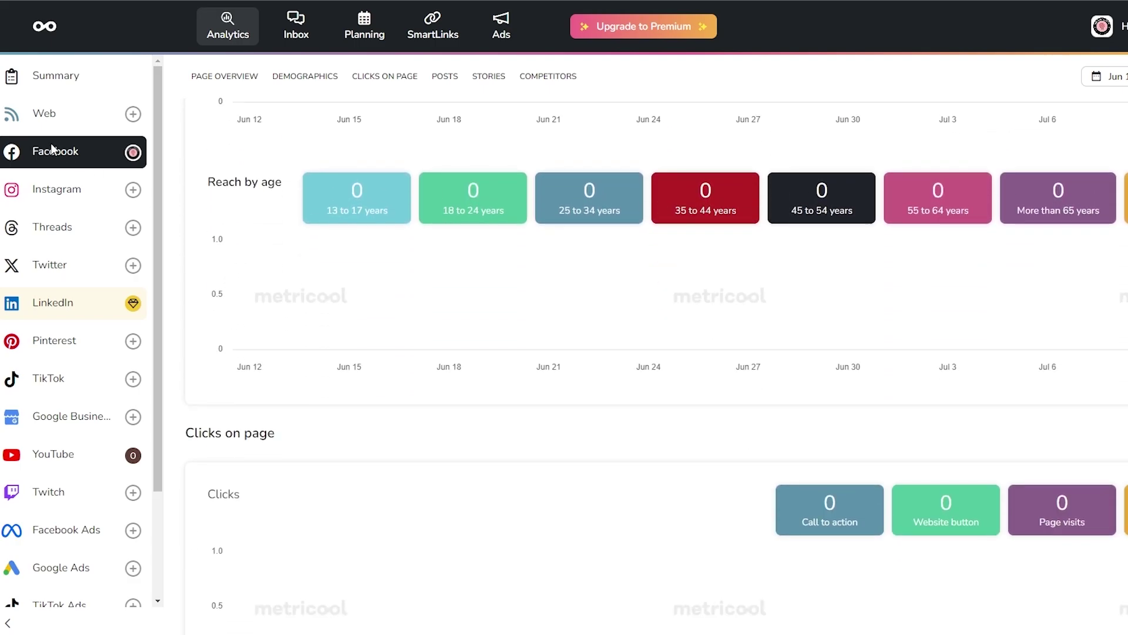
{"action": "scroll", "coordinate": [64, 265], "scroll_direction": "down", "scroll_amount": 3}
{"action": "scroll", "coordinate": [36, 411], "scroll_direction": "down", "scroll_amount": 4}
{"action": "scroll", "coordinate": [24, 329], "scroll_direction": "up", "scroll_amount": 8}
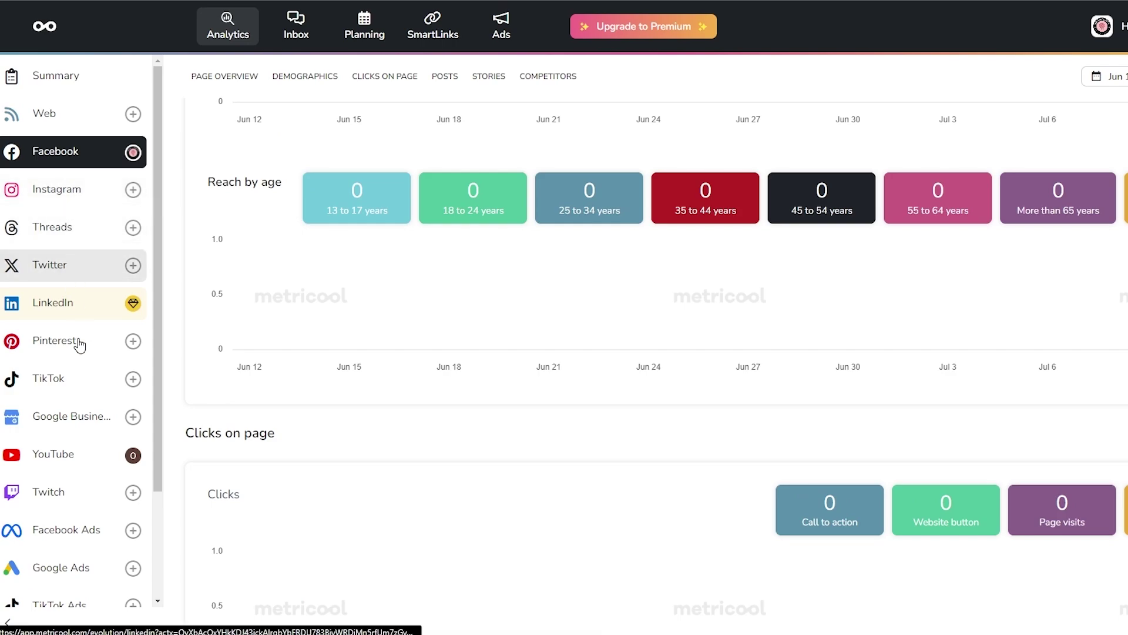
{"action": "scroll", "coordinate": [73, 396], "scroll_direction": "down", "scroll_amount": 1}
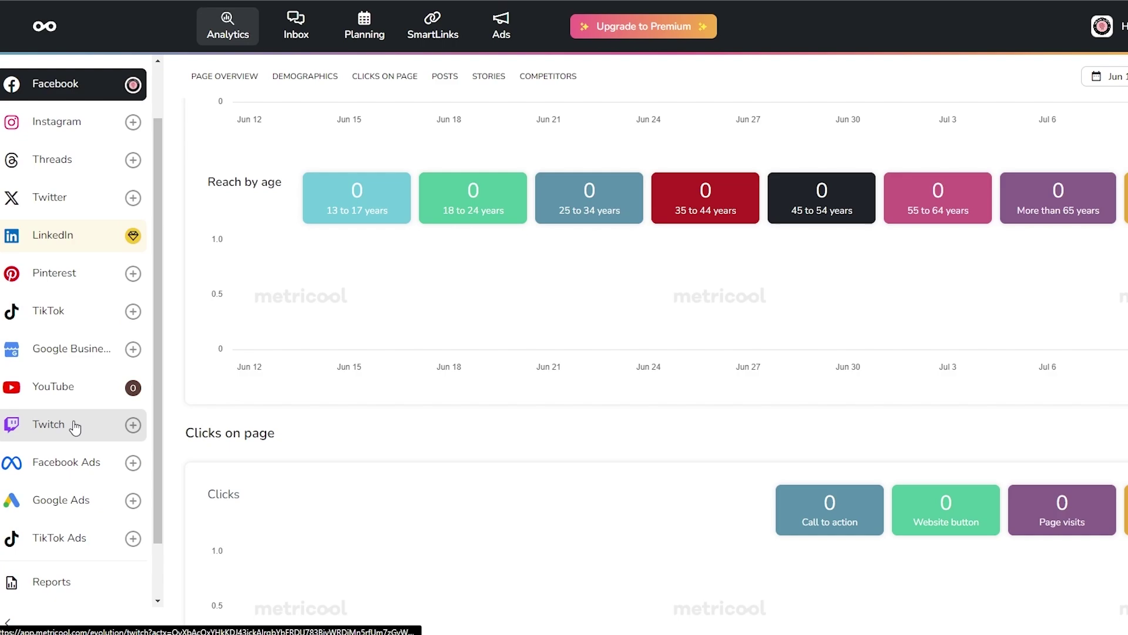
{"action": "scroll", "coordinate": [75, 428], "scroll_direction": "up", "scroll_amount": 1}
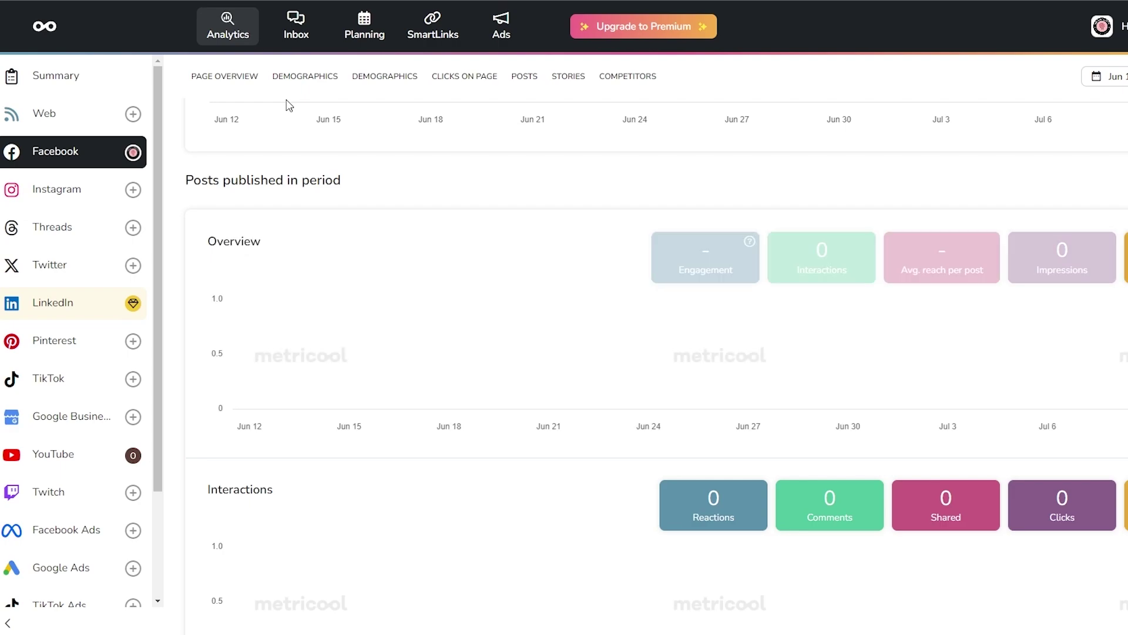
Open the inbox and toggle the Facebook and YouTube filters for the conversations
{"action": "left_click", "coordinate": [308, 39]}
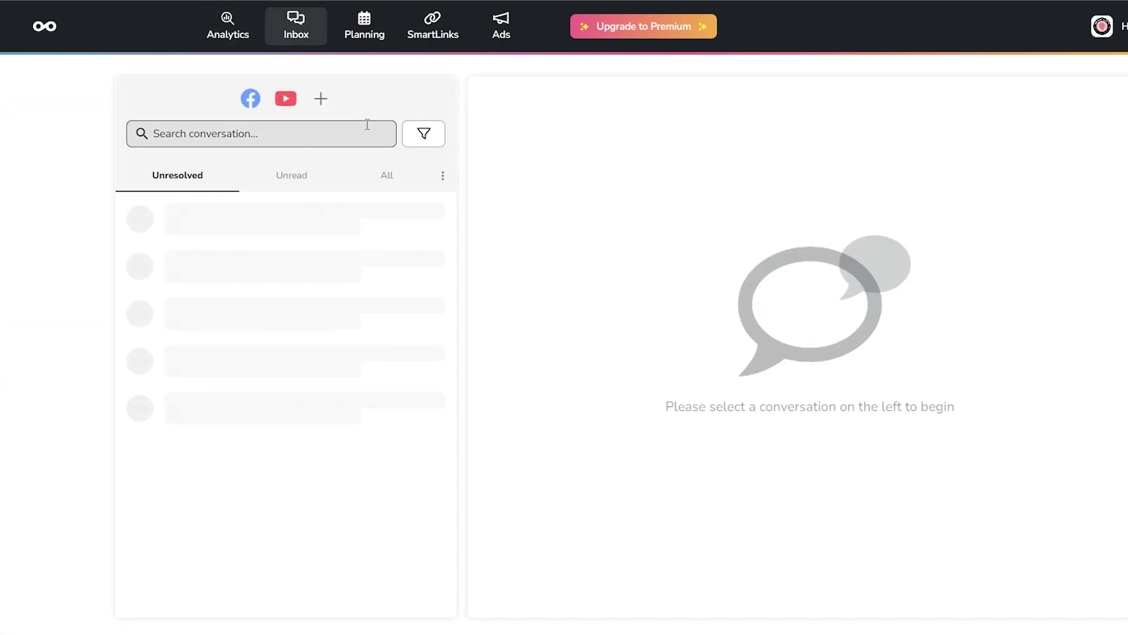
{"action": "left_click", "coordinate": [246, 103]}
{"action": "left_click", "coordinate": [286, 99]}
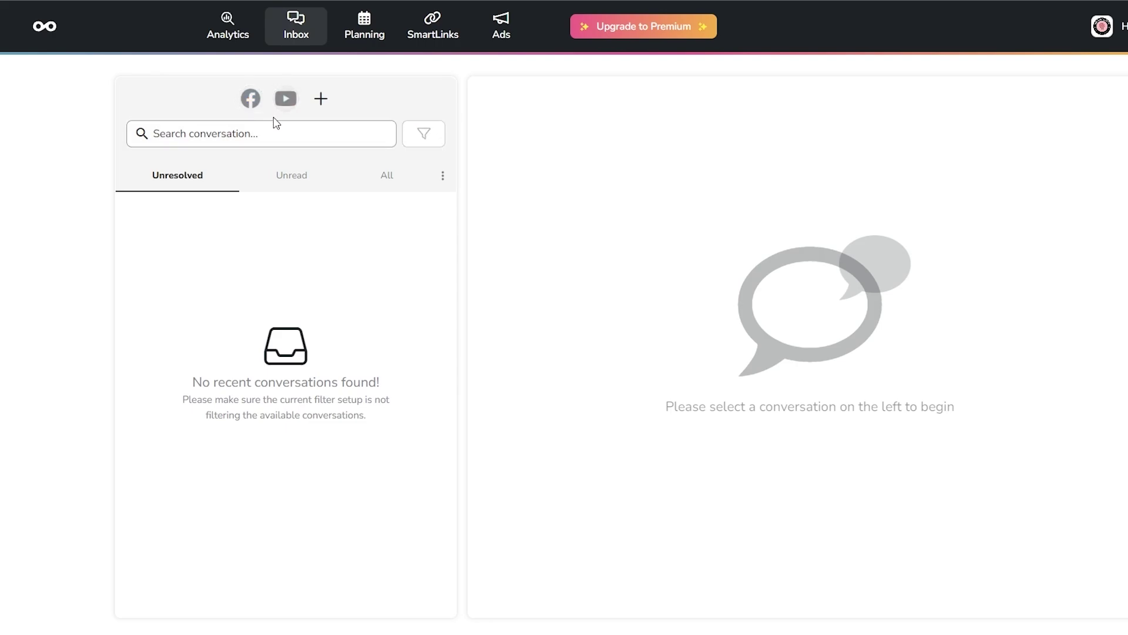
{"action": "left_click", "coordinate": [251, 100]}
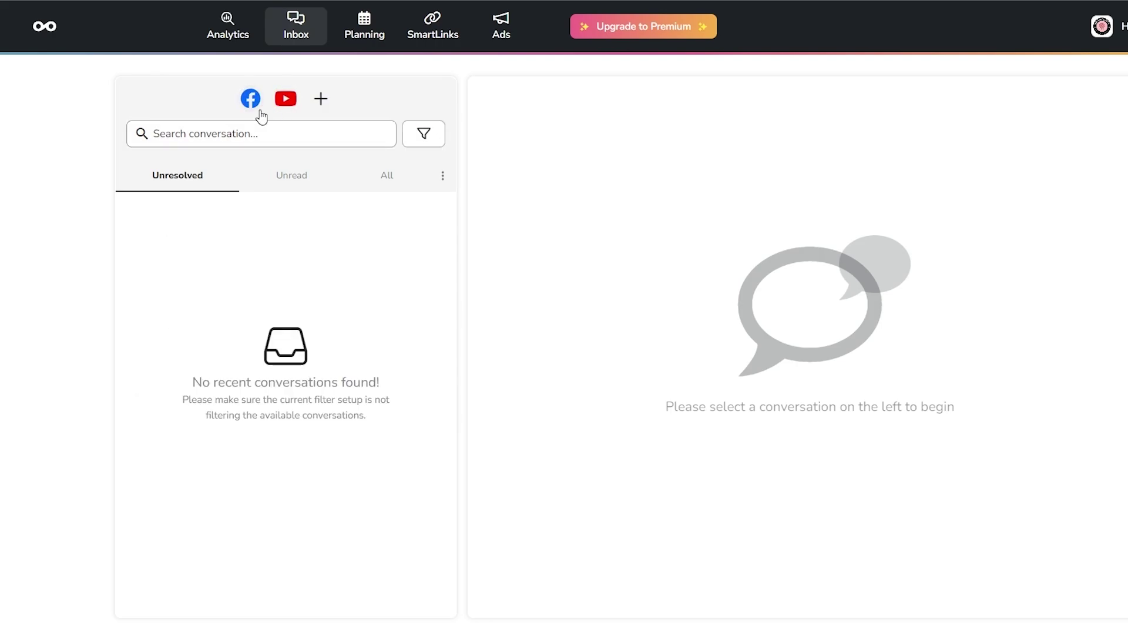
Toggle the Facebook filter in the inbox and look through the Unresolved, Unread and All conversation lists
{"action": "left_click", "coordinate": [253, 103]}
{"action": "left_click", "coordinate": [251, 104]}
{"action": "left_click", "coordinate": [251, 104]}
{"action": "left_click", "coordinate": [290, 178]}
{"action": "left_click", "coordinate": [372, 184]}
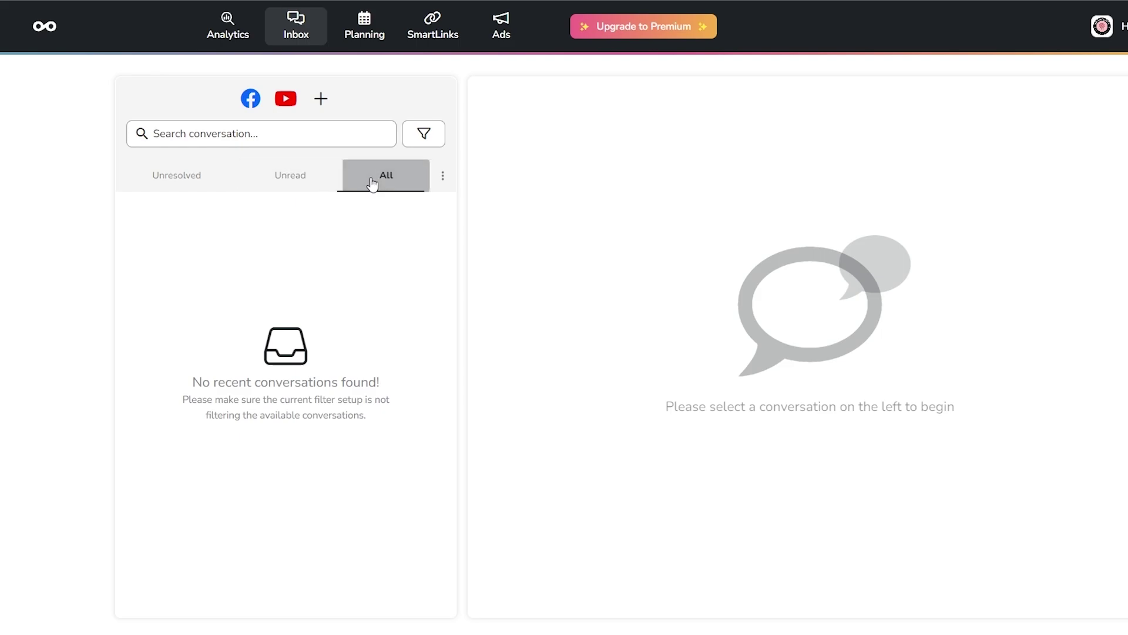
{"action": "left_click", "coordinate": [291, 180]}
{"action": "left_click", "coordinate": [147, 187]}
{"action": "left_click", "coordinate": [312, 189]}
{"action": "left_click", "coordinate": [390, 189]}
{"action": "left_click", "coordinate": [231, 186]}
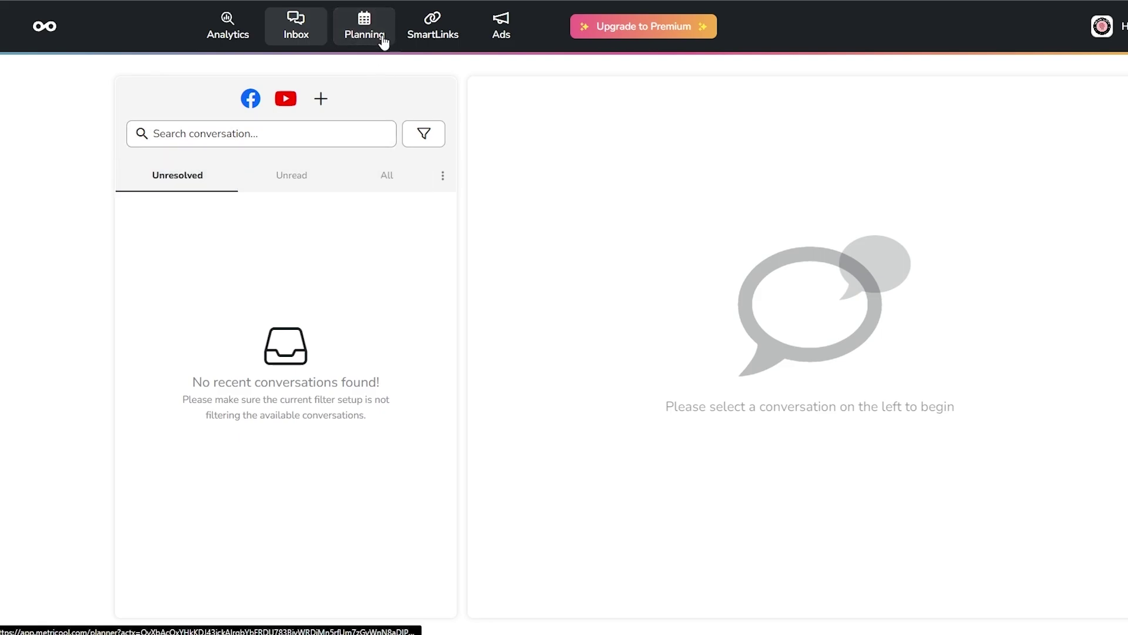
Open the planning calendar and look through the hourly slots for the week of Jul 7 to Jul 13, 2024
{"action": "left_click", "coordinate": [379, 40]}
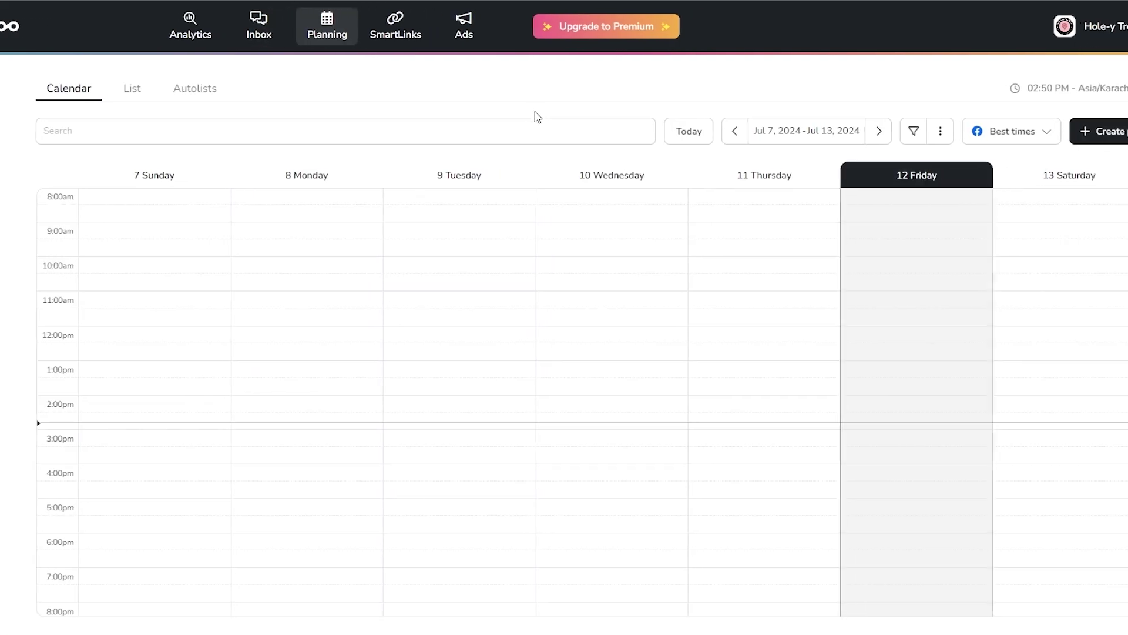
{"action": "scroll", "coordinate": [663, 272], "scroll_direction": "down", "scroll_amount": 2}
{"action": "scroll", "coordinate": [663, 272], "scroll_direction": "up", "scroll_amount": 5}
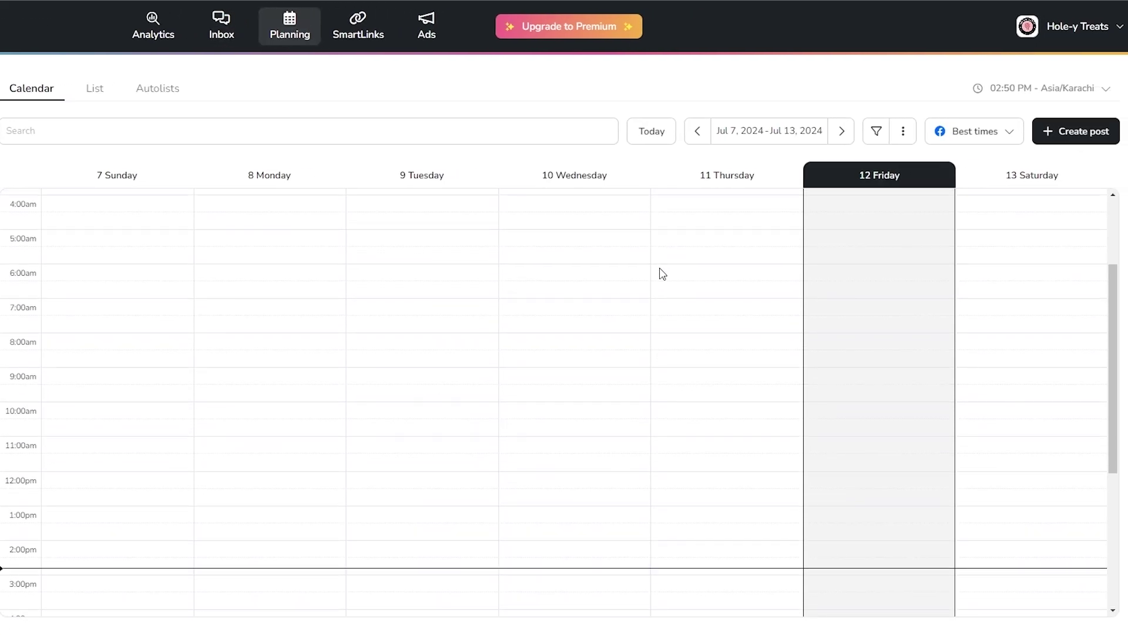
{"action": "scroll", "coordinate": [662, 274], "scroll_direction": "up", "scroll_amount": 3}
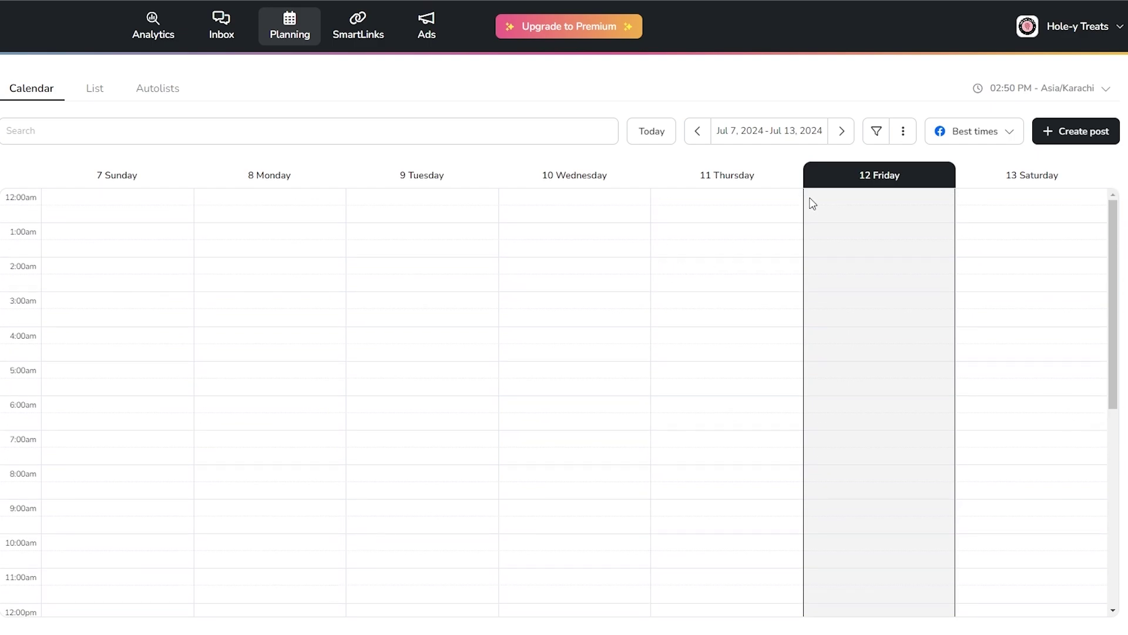
{"action": "scroll", "coordinate": [847, 188], "scroll_direction": "down", "scroll_amount": 3}
{"action": "scroll", "coordinate": [649, 363], "scroll_direction": "up", "scroll_amount": 3}
{"action": "scroll", "coordinate": [724, 288], "scroll_direction": "down", "scroll_amount": 2}
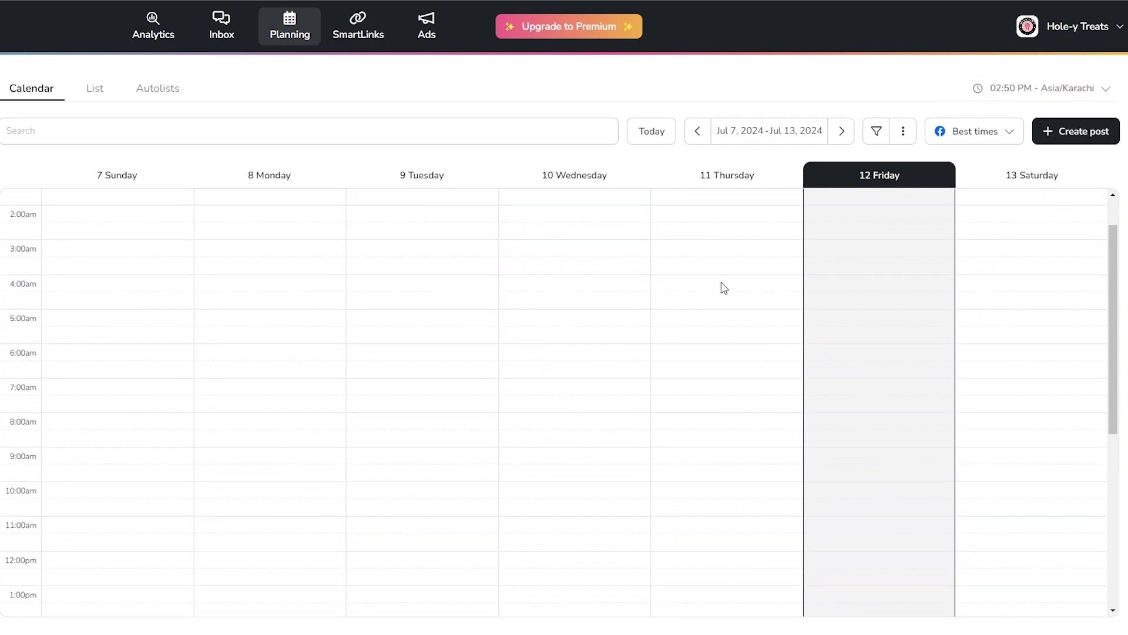
{"action": "scroll", "coordinate": [724, 288], "scroll_direction": "down", "scroll_amount": 5}
{"action": "scroll", "coordinate": [706, 297], "scroll_direction": "up", "scroll_amount": 4}
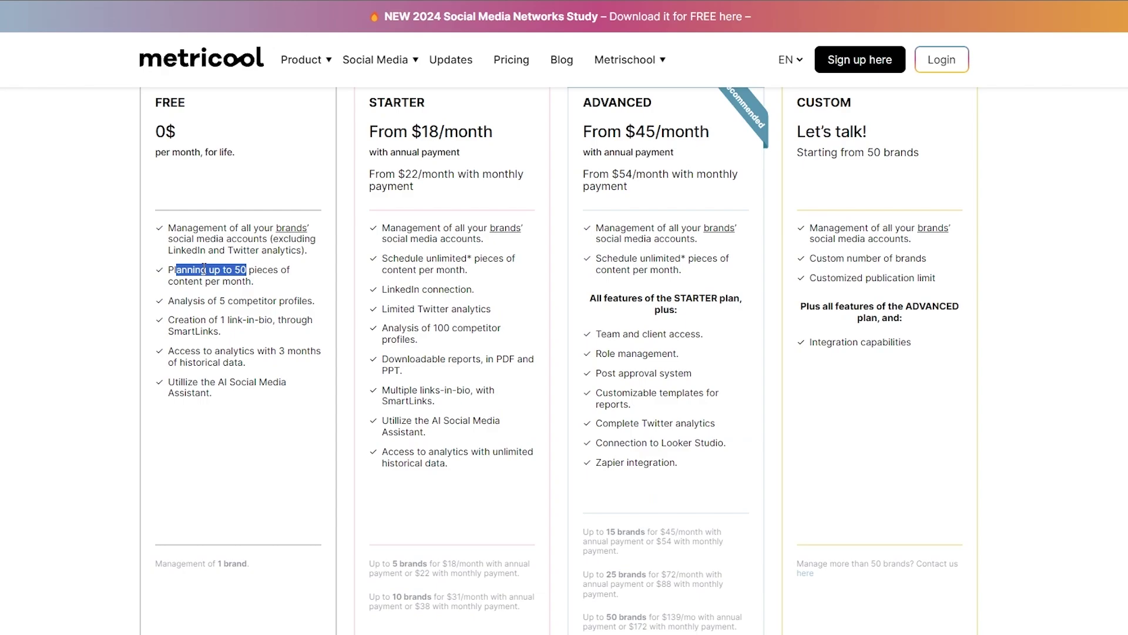
Highlight the Free plan's allowance for planning up to 50 pieces of content per month on the pricing page
{"action": "left_click", "coordinate": [204, 269]}
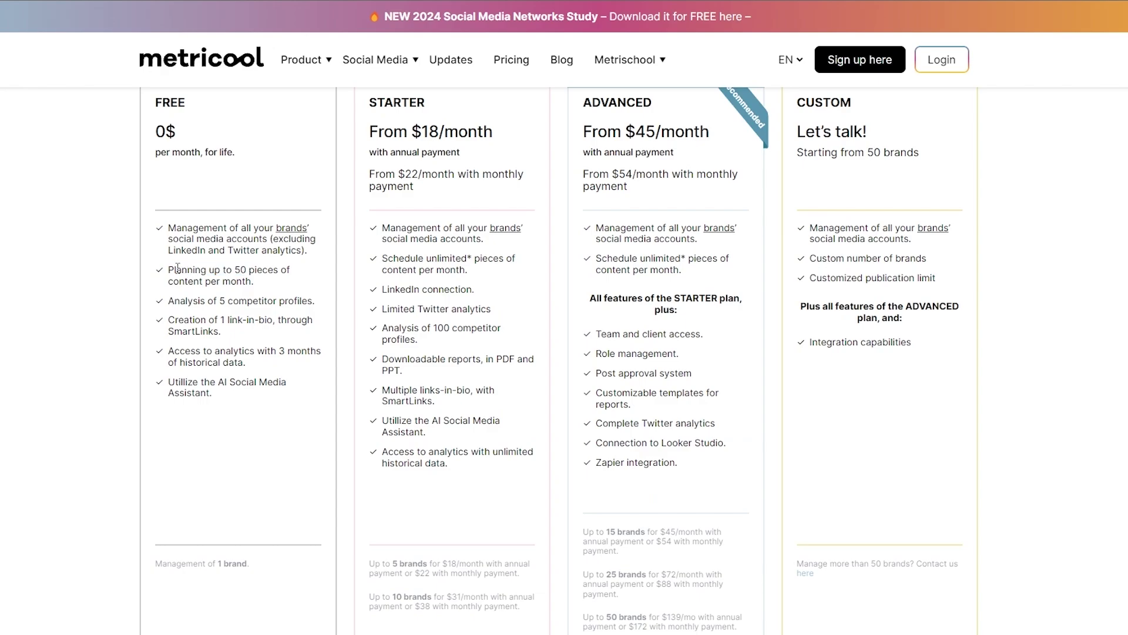
{"action": "left_click_drag", "start_coordinate": [168, 269], "coordinate": [267, 273]}
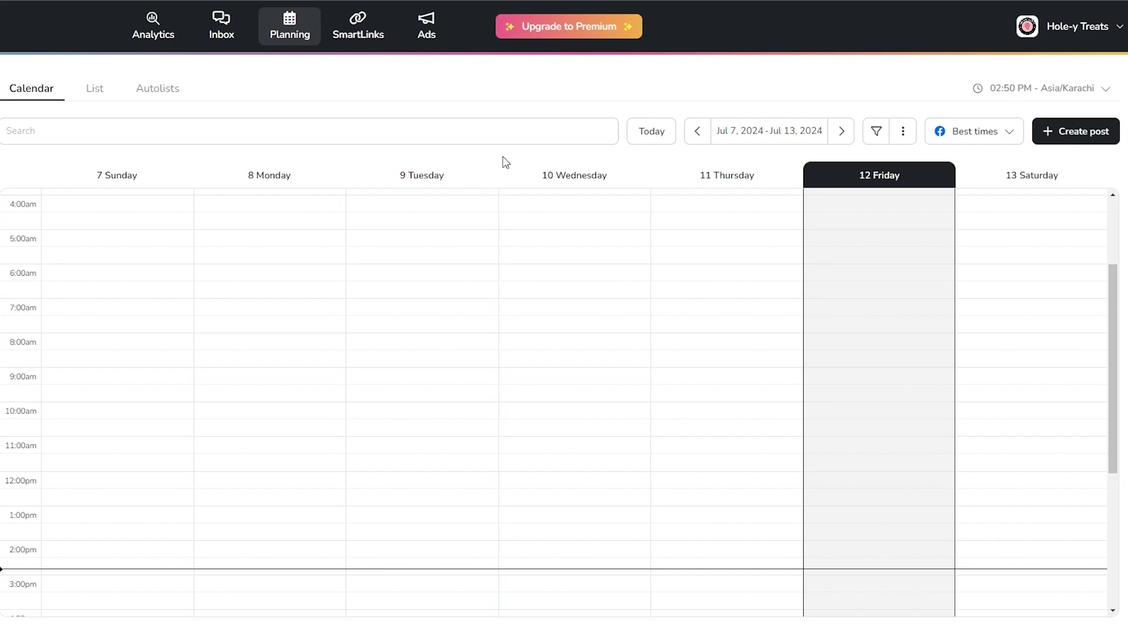
Look over the planning calendar, open the new post editor for Jul 13, 2024 at 2:30 AM, and cancel it
{"action": "scroll", "coordinate": [862, 382], "scroll_direction": "down", "scroll_amount": 5}
{"action": "scroll", "coordinate": [861, 382], "scroll_direction": "up", "scroll_amount": 6}
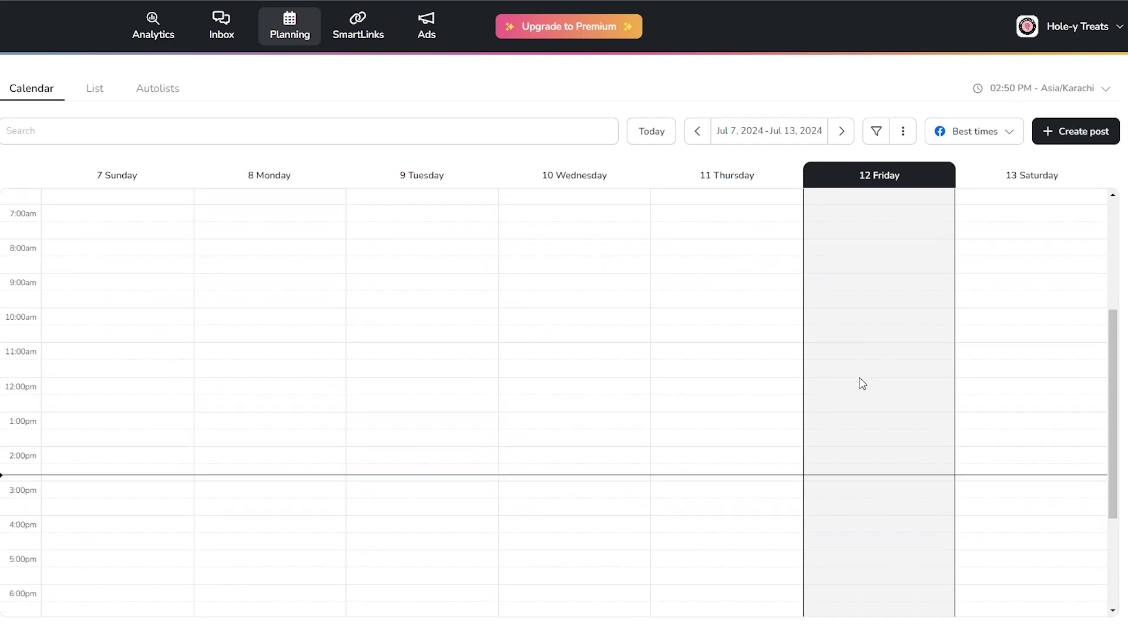
{"action": "left_click", "coordinate": [1023, 226]}
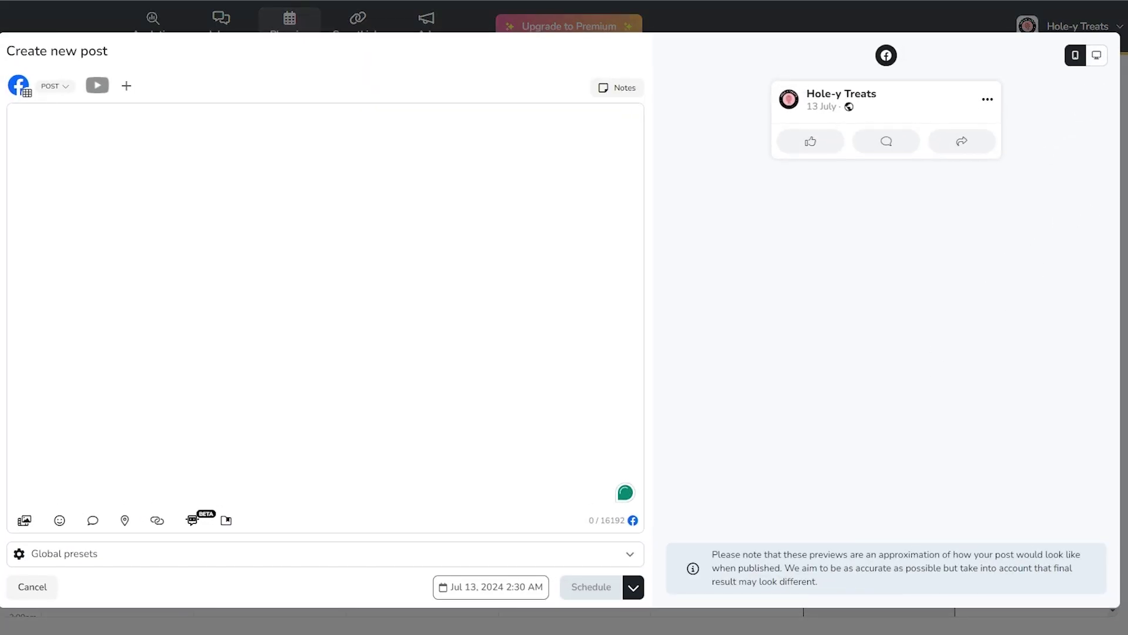
{"action": "left_click", "coordinate": [35, 587]}
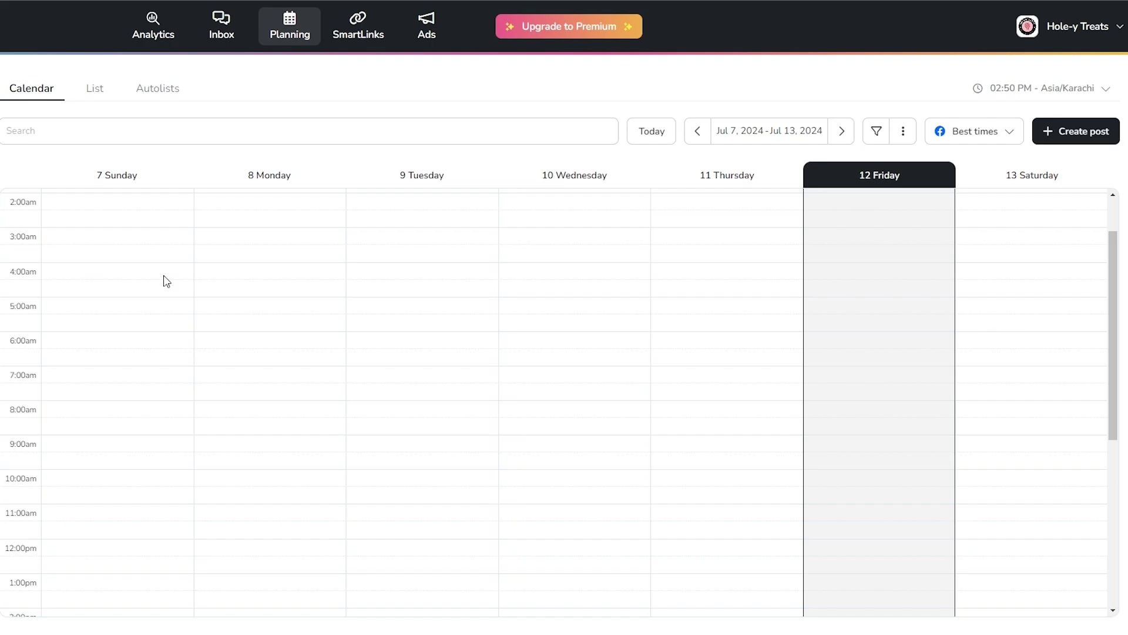
Start a post for Jul 13, 2024 at 4:00 AM, preview the Facebook Reel and Story formats, and return to Post
{"action": "left_click", "coordinate": [1030, 278]}
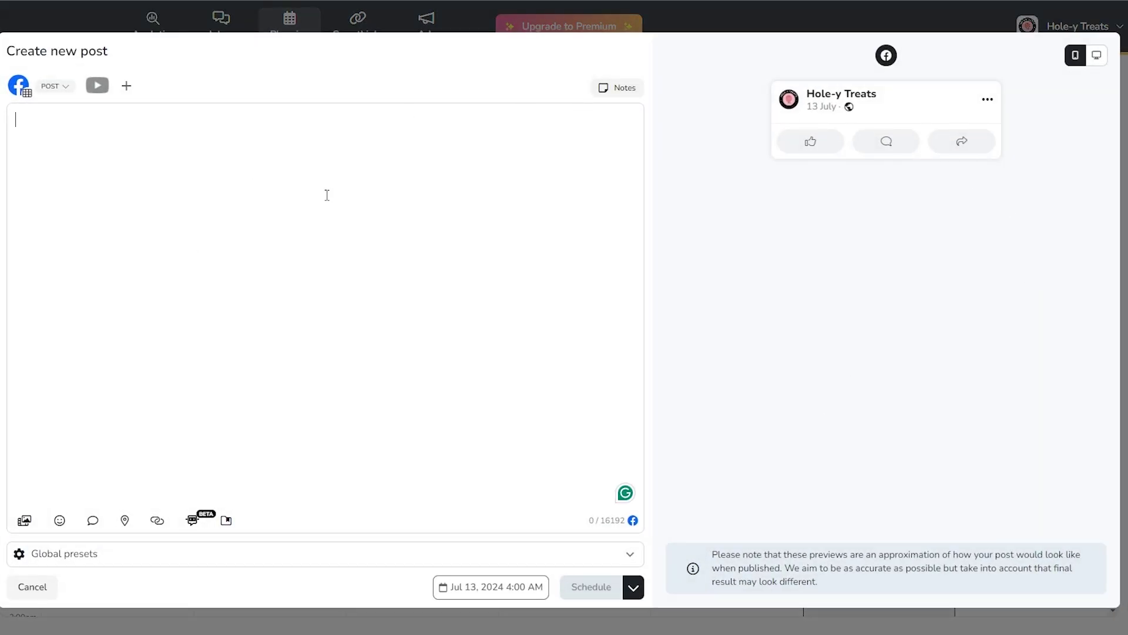
{"action": "left_click", "coordinate": [64, 86]}
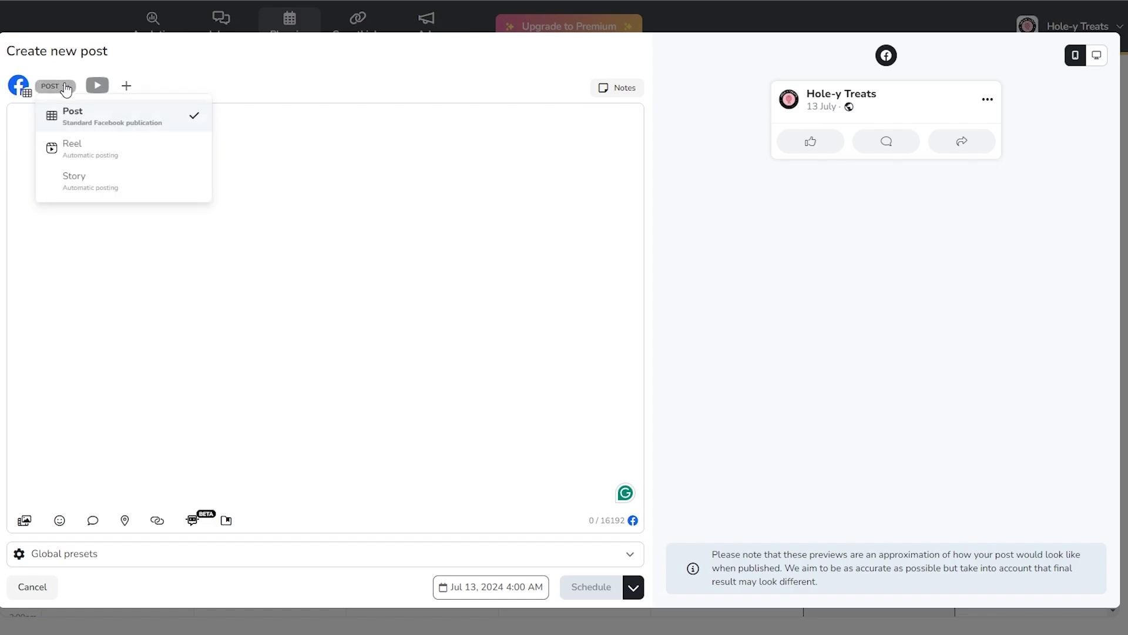
{"action": "left_click", "coordinate": [77, 149]}
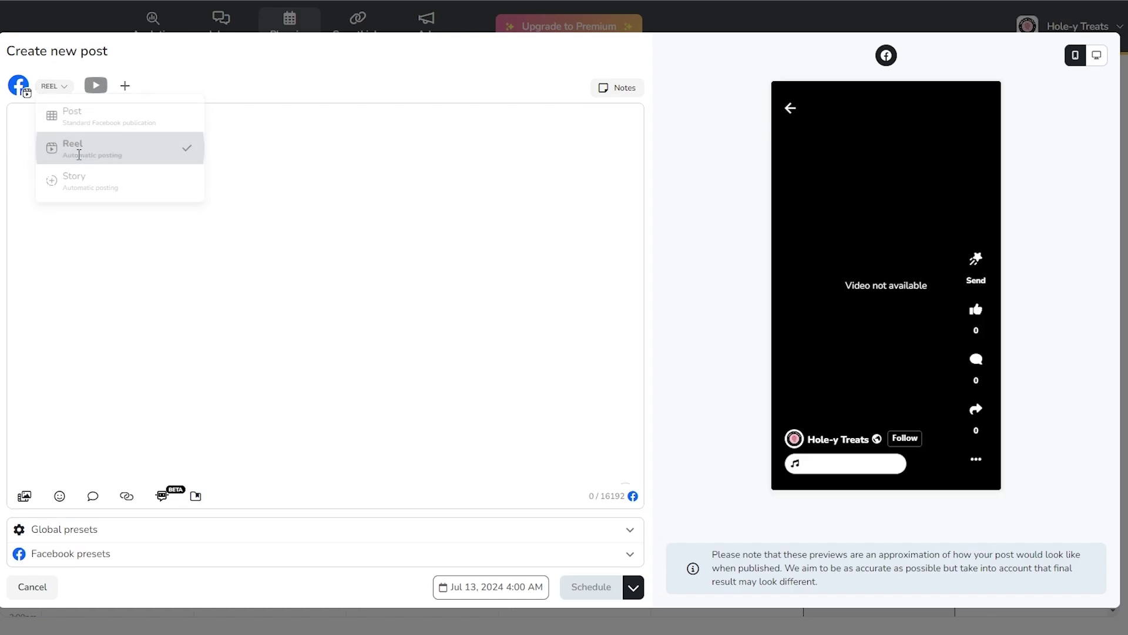
{"action": "left_click", "coordinate": [62, 87]}
{"action": "left_click", "coordinate": [88, 189]}
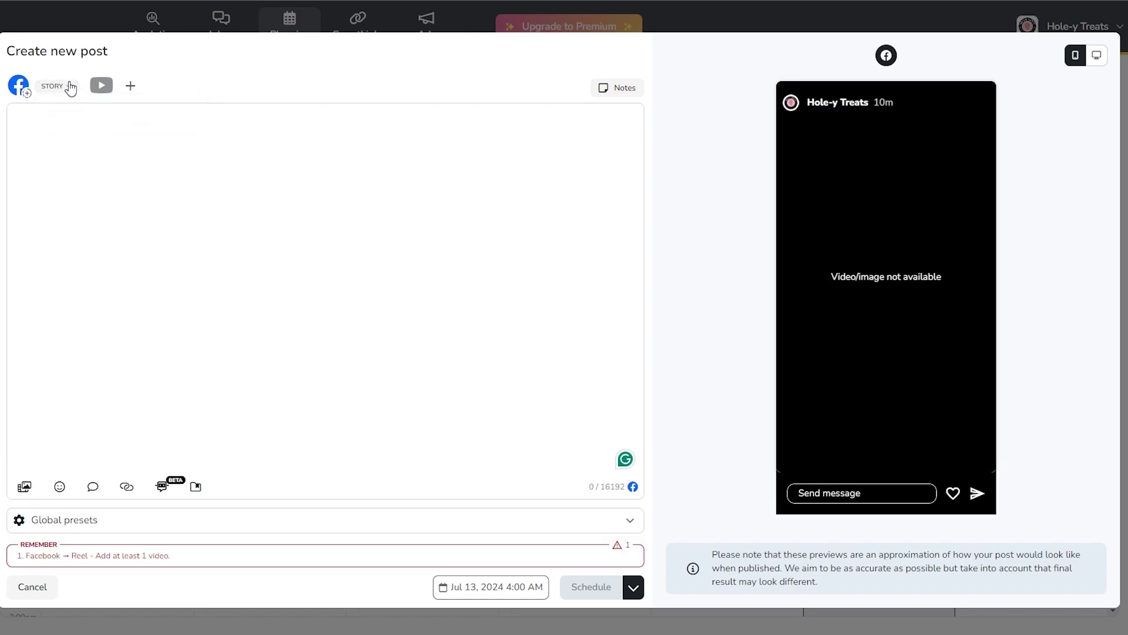
{"action": "left_click", "coordinate": [66, 86]}
{"action": "left_click", "coordinate": [69, 115]}
Add YouTube to the post, check its Video and Short formats, and remove the network again
{"action": "left_click", "coordinate": [98, 86]}
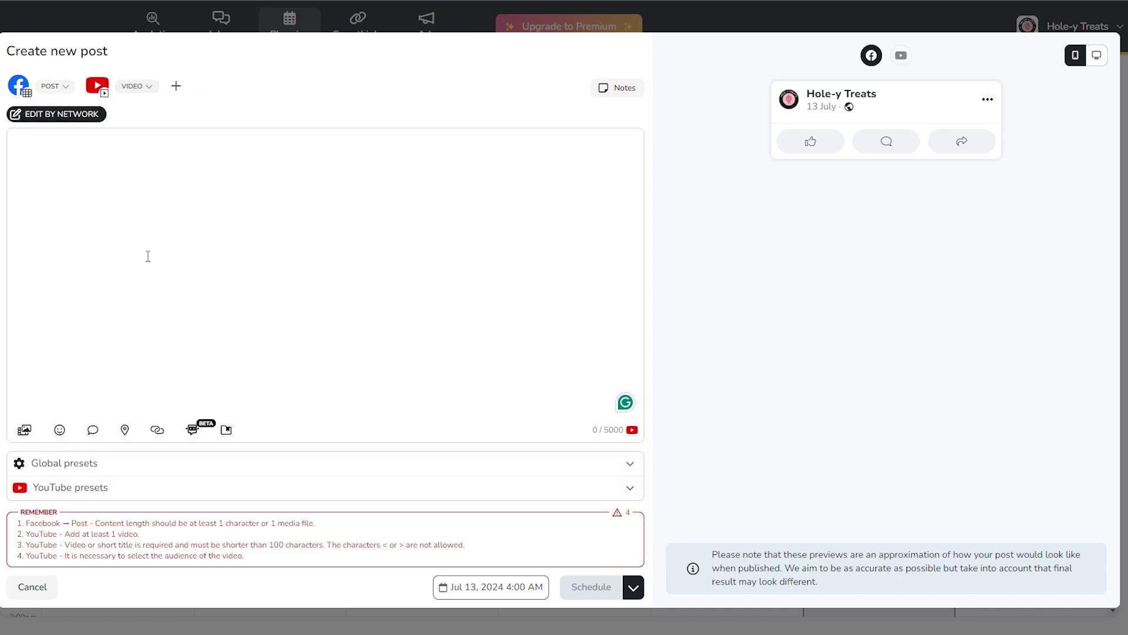
{"action": "left_click", "coordinate": [134, 86]}
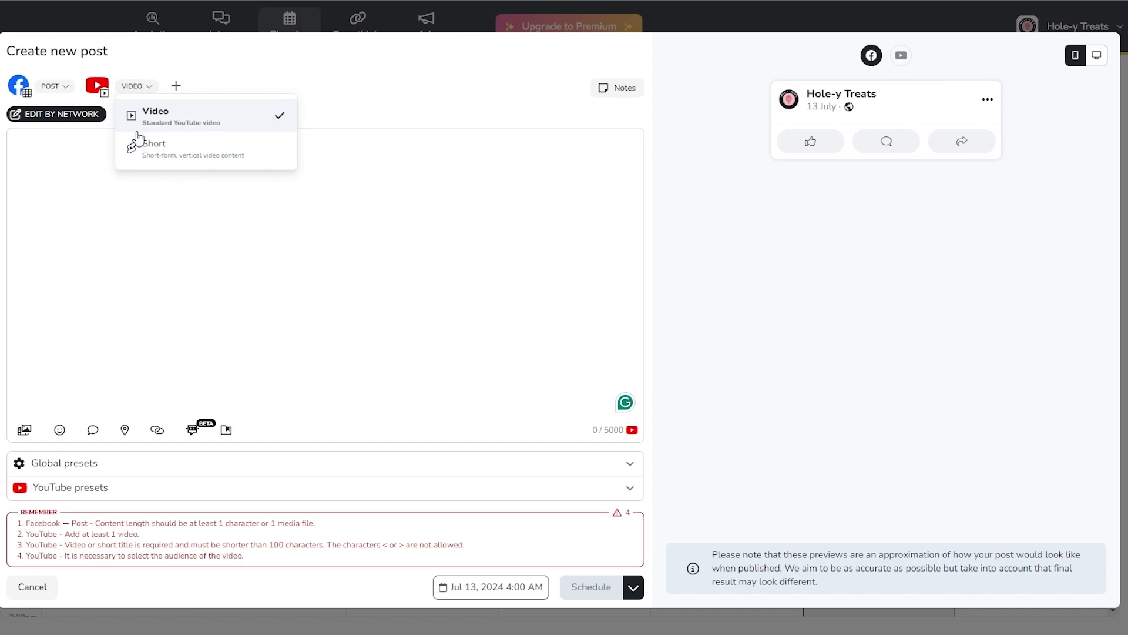
{"action": "left_click", "coordinate": [97, 94]}
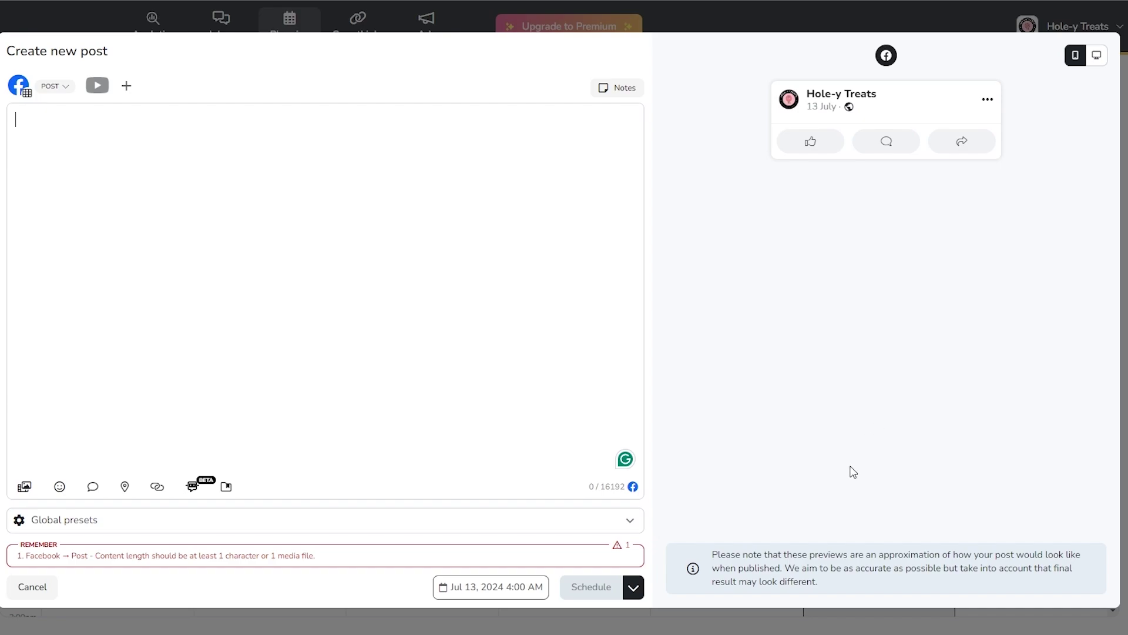
Check the publishing choices for the post, such as Save as draft and Publish now, and leave the post editor
{"action": "left_click", "coordinate": [631, 590]}
{"action": "left_click", "coordinate": [631, 589]}
{"action": "left_click", "coordinate": [630, 590]}
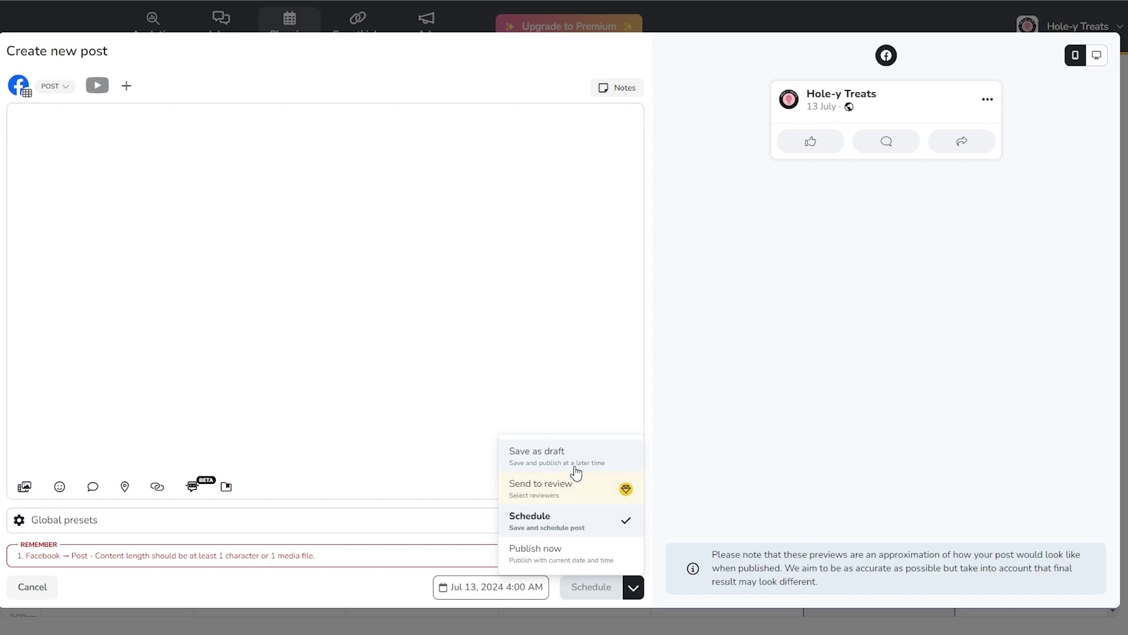
{"action": "left_click", "coordinate": [883, 487]}
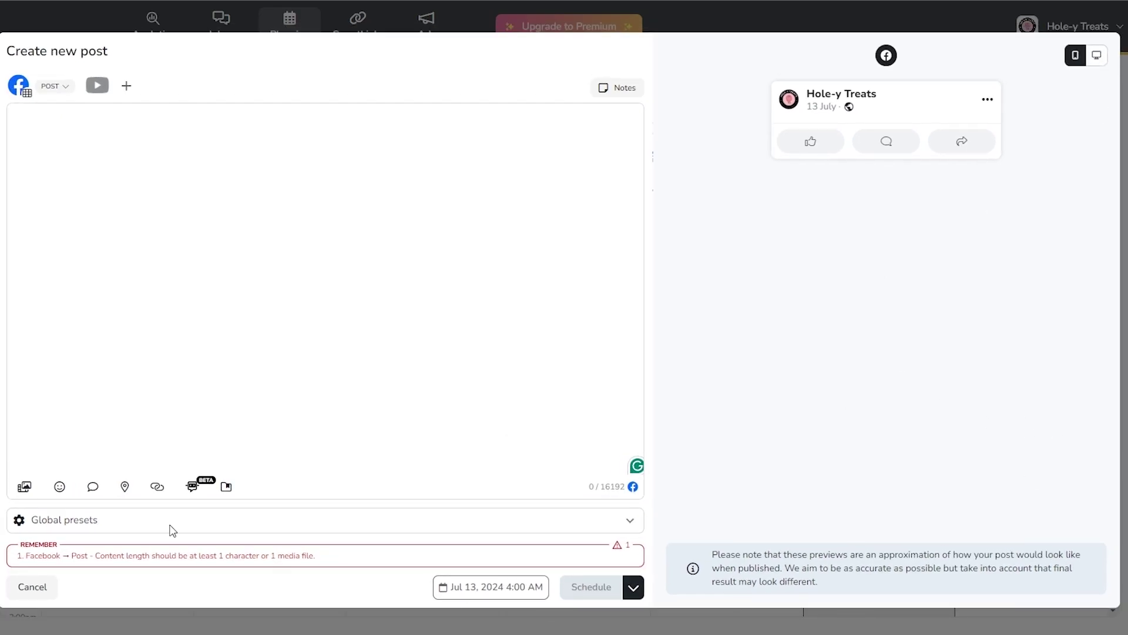
{"action": "left_click", "coordinate": [36, 587]}
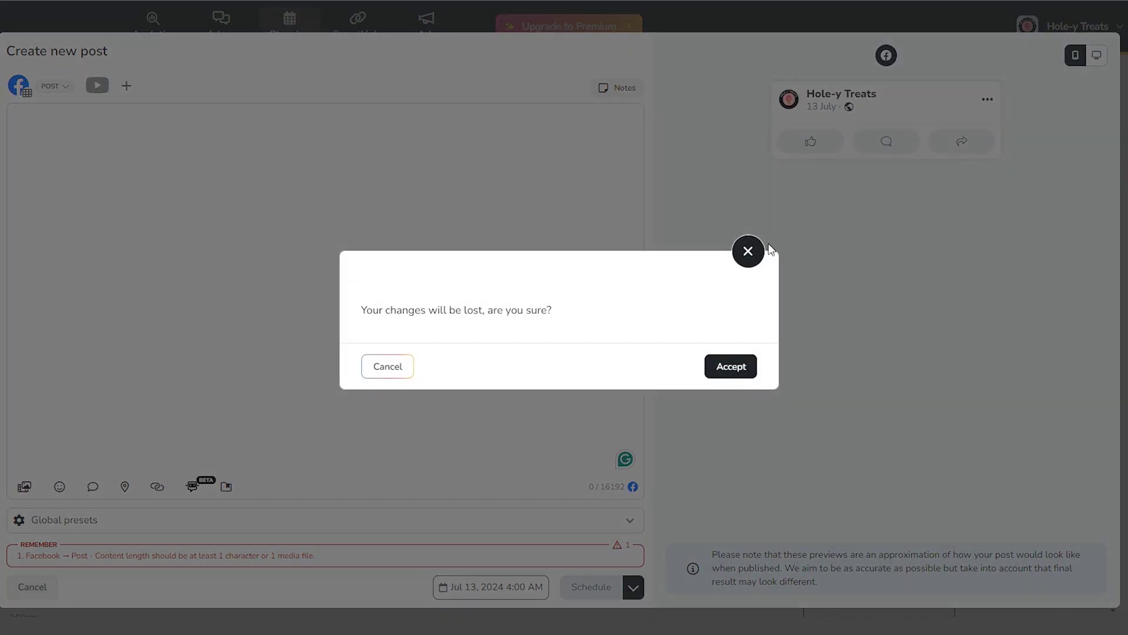
{"action": "left_click", "coordinate": [749, 251]}
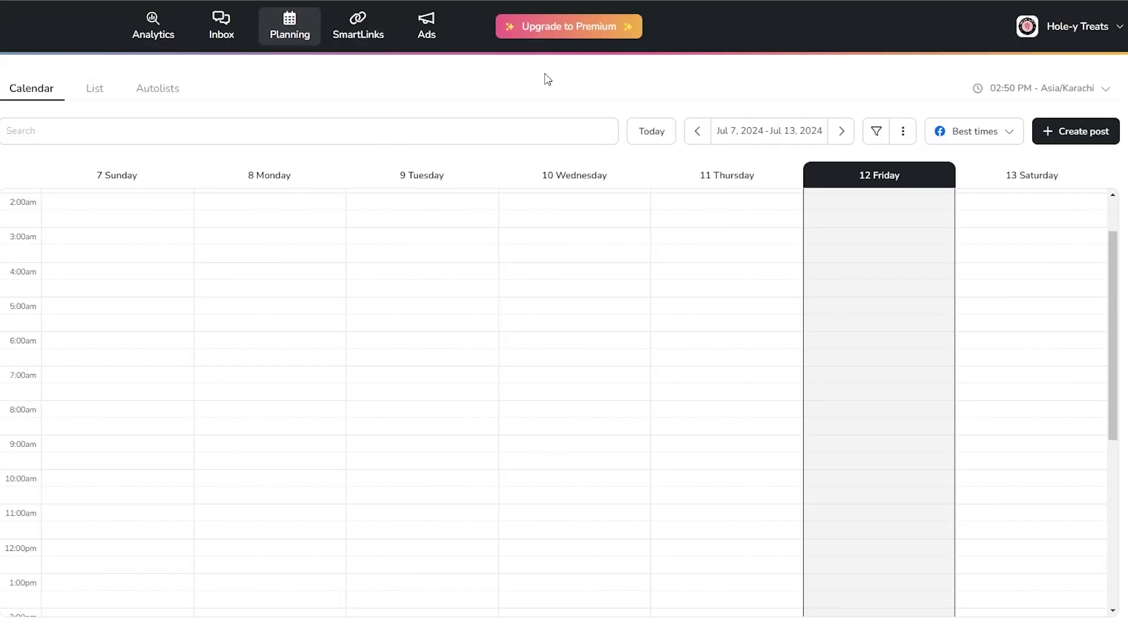
Look over the SmartLinks page and open the Ads section
{"action": "left_click", "coordinate": [344, 40]}
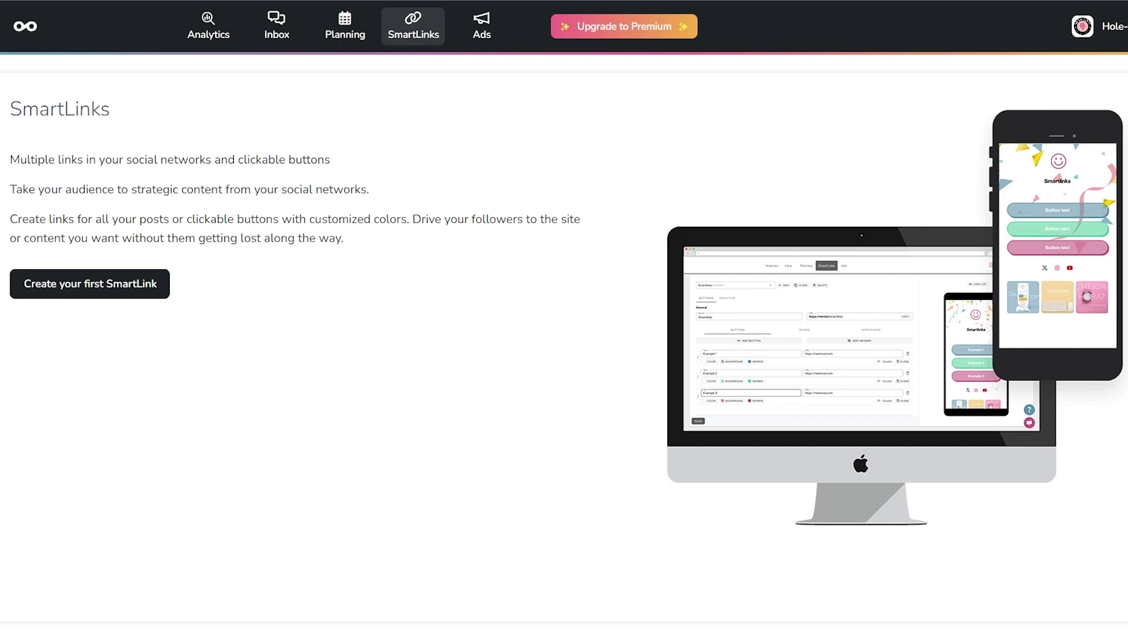
{"action": "scroll", "coordinate": [1034, 251], "scroll_direction": "down", "scroll_amount": 2}
{"action": "scroll", "coordinate": [1035, 251], "scroll_direction": "up", "scroll_amount": 2}
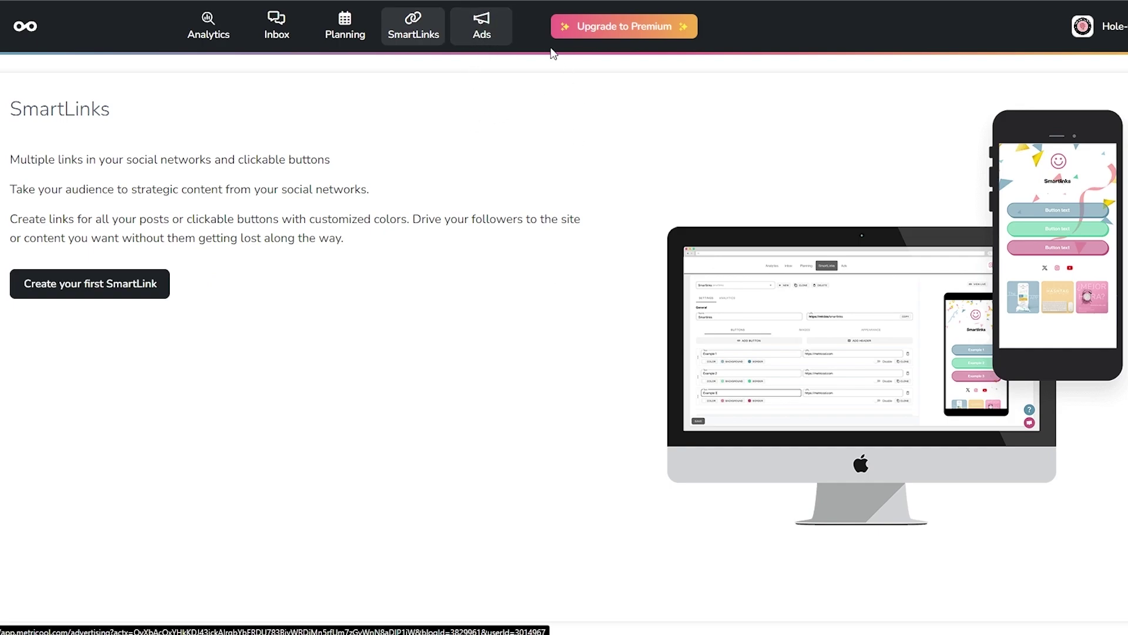
{"action": "left_click", "coordinate": [459, 40]}
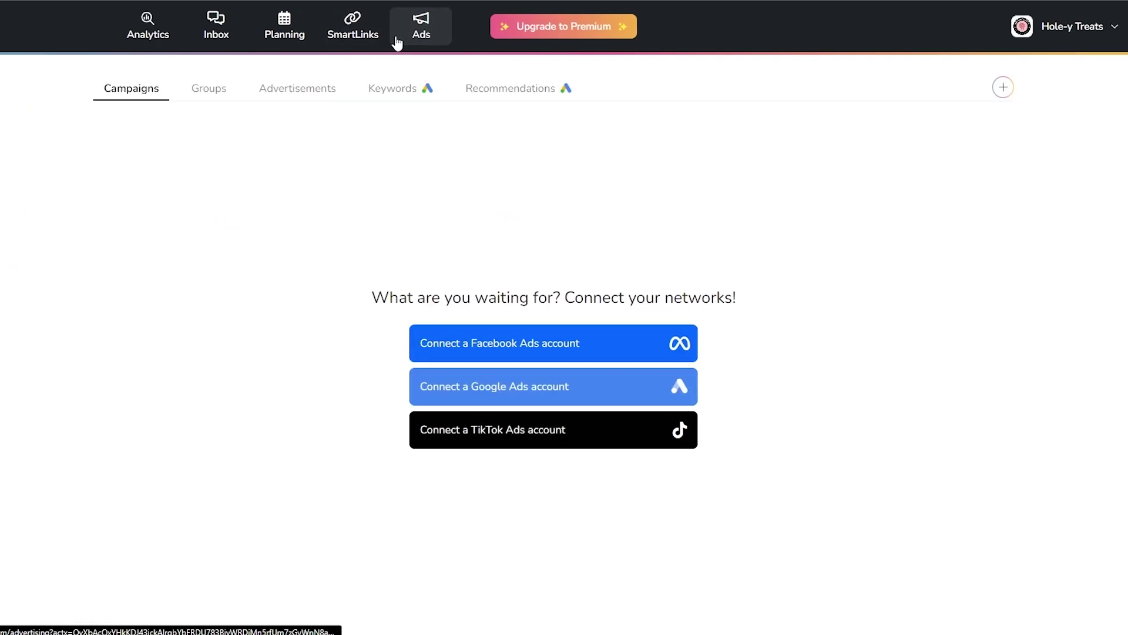